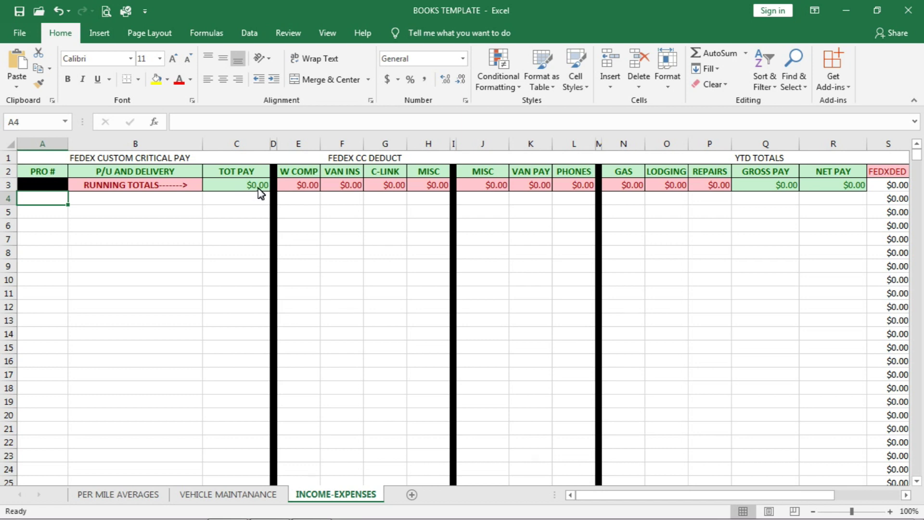
{"action": "left_click", "coordinate": [245, 214]}
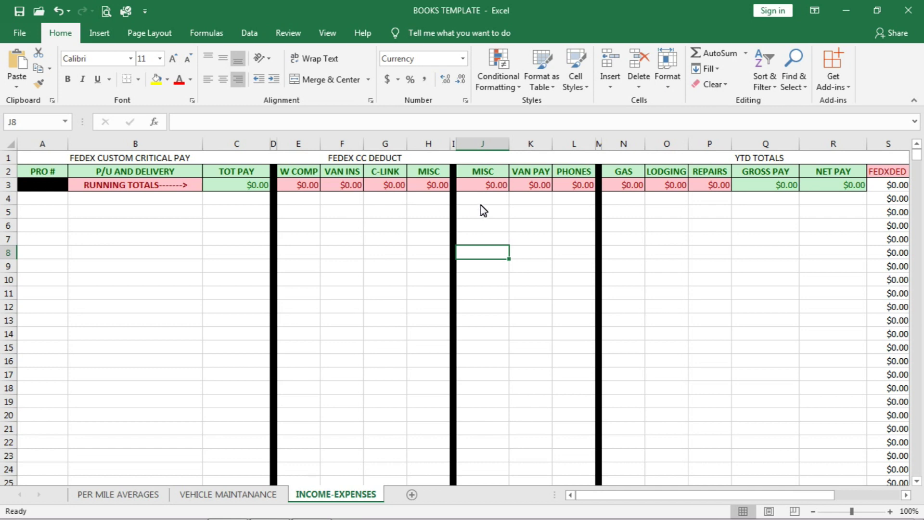
{"action": "key", "text": "ctrl+End"}
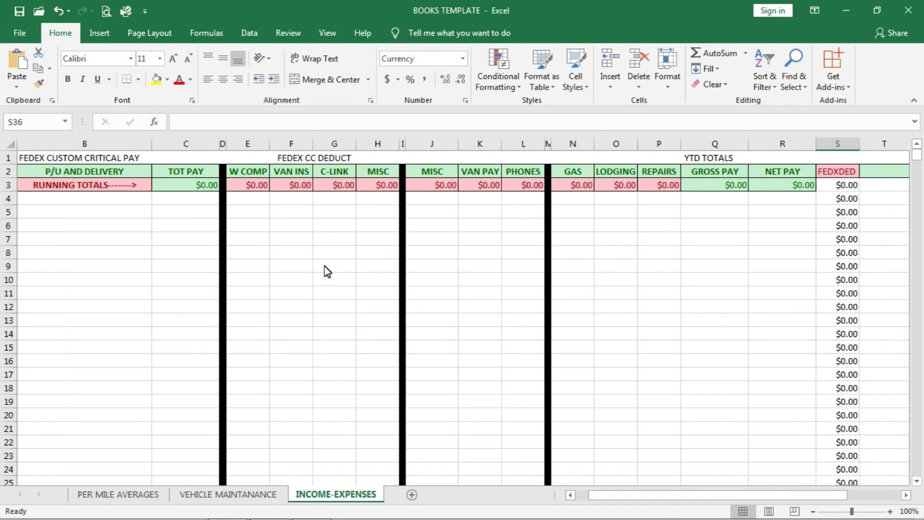
{"action": "key", "text": "ctrl+s"}
- Enter the date 1/1/2018 in the first row under P/U AND DELIVERY, cell B4
{"action": "scroll", "coordinate": [324, 270], "scroll_direction": "left", "scroll_amount": 1}
{"action": "left_click", "coordinate": [123, 203]}
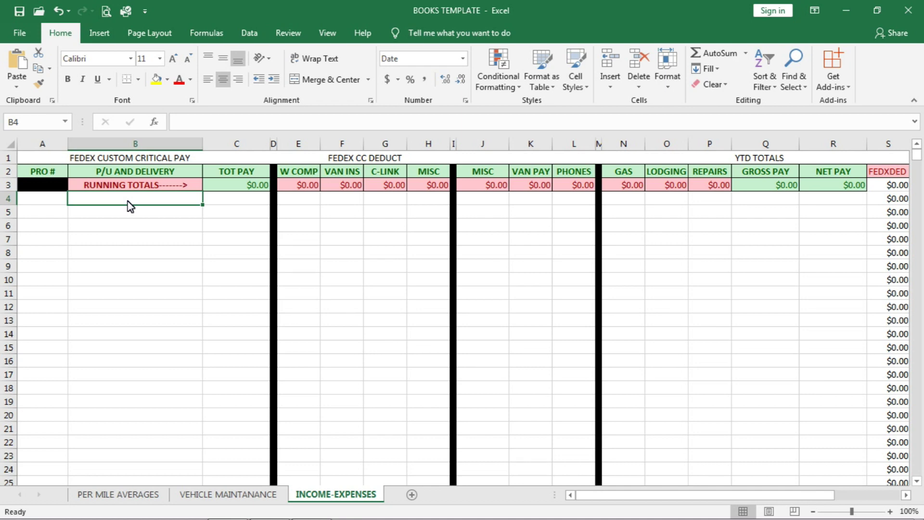
{"action": "type", "text": "1/"}
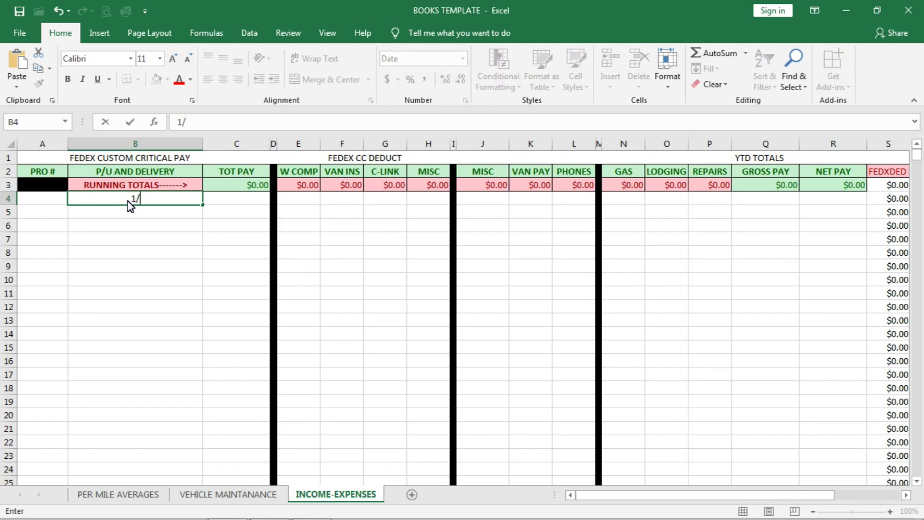
{"action": "type", "text": "1/2018"}
{"action": "key", "text": "Return"}
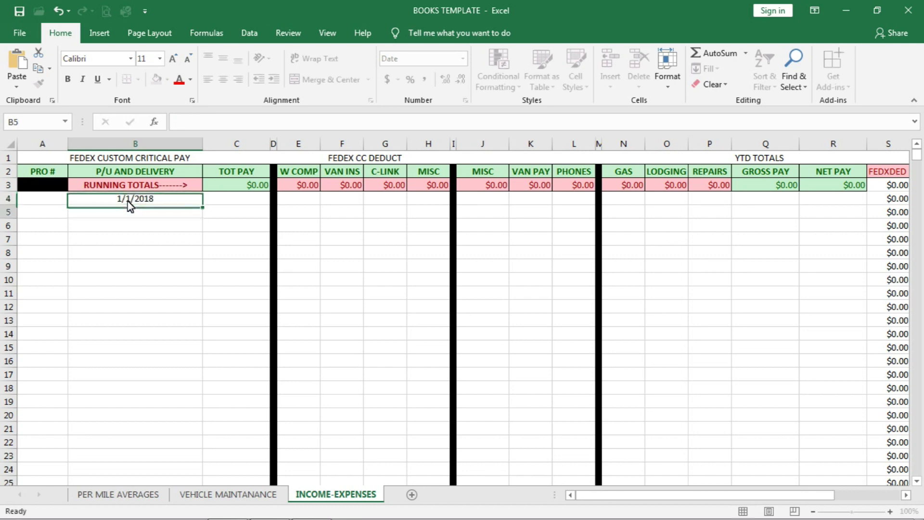
- Enter the first load in row 5 with its PRO number and HERE/THERE as the pickup and delivery
{"action": "key", "text": "Left"}
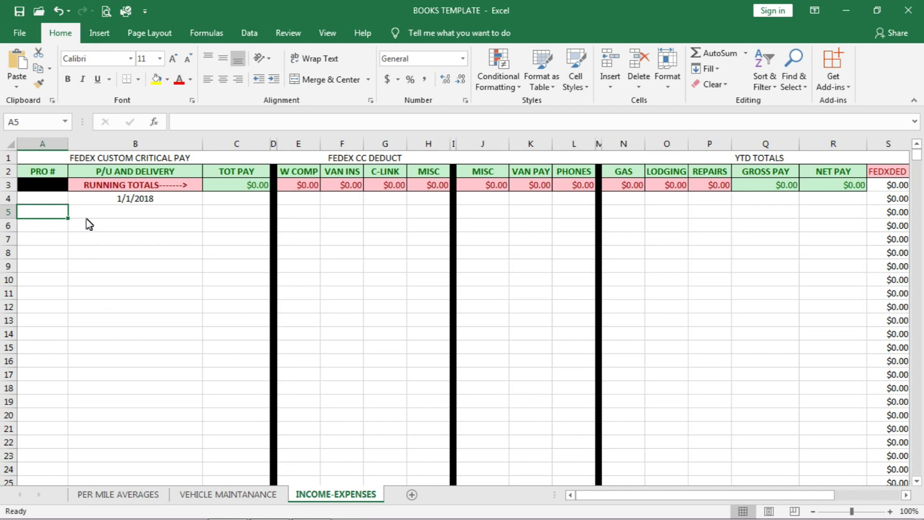
{"action": "left_click", "coordinate": [42, 215]}
{"action": "type", "text": "12"}
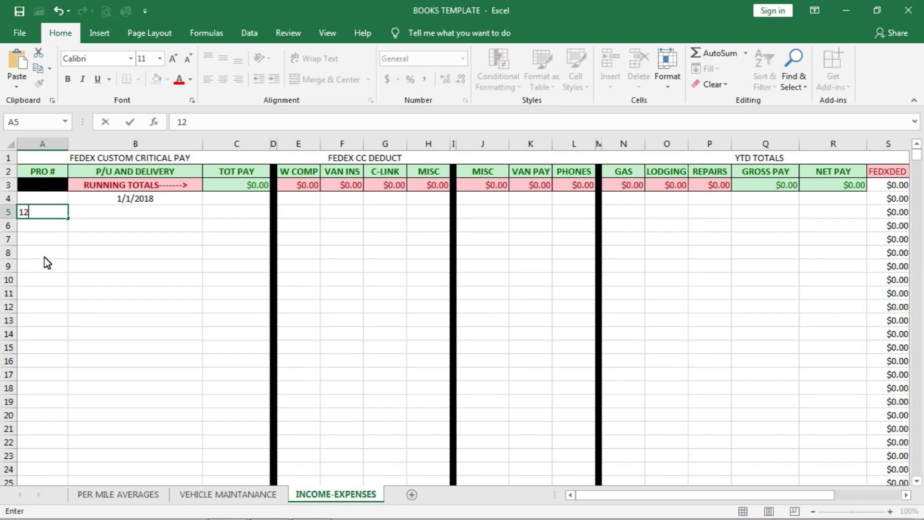
{"action": "type", "text": "345678"}
{"action": "key", "text": "Tab"}
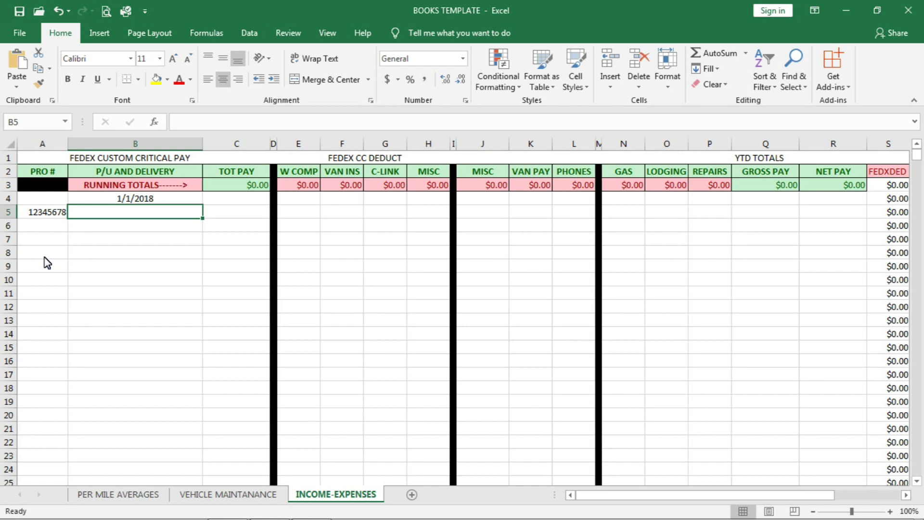
{"action": "type", "text": "HERE"}
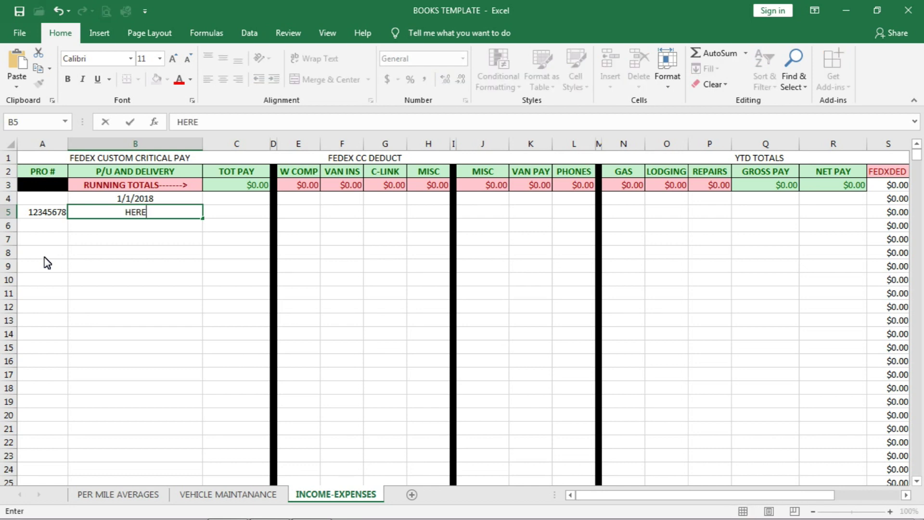
{"action": "type", "text": "/THERE"}
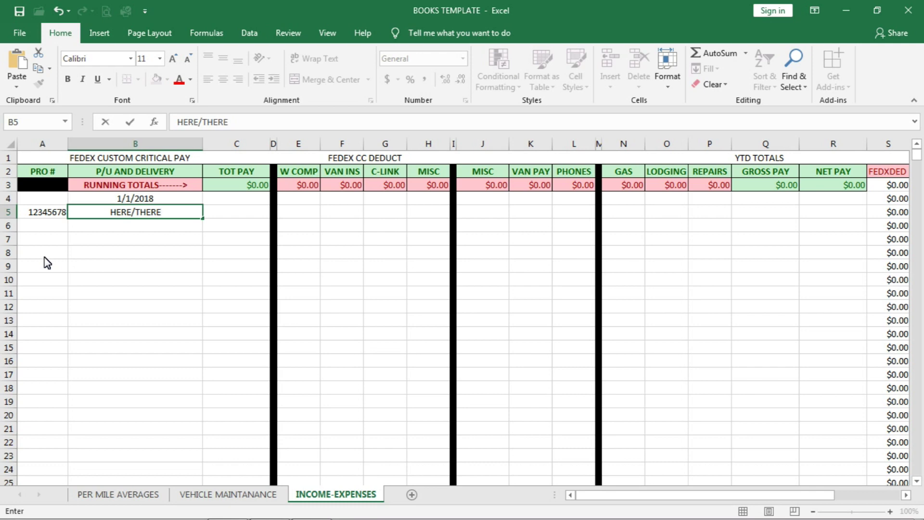
{"action": "key", "text": "Tab"}
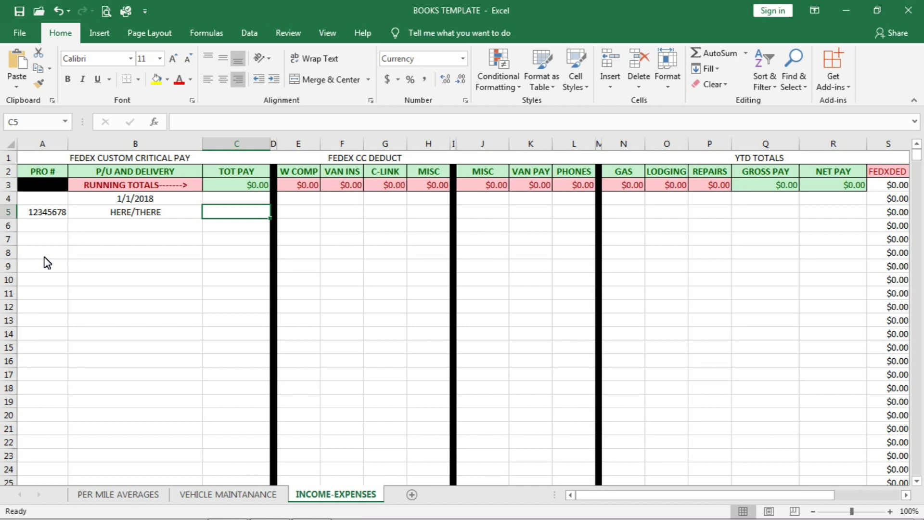
- Record total pay of 1500 and a gas expense of 200 for the HERE/THERE load in row 5
{"action": "type", "text": "1500"}
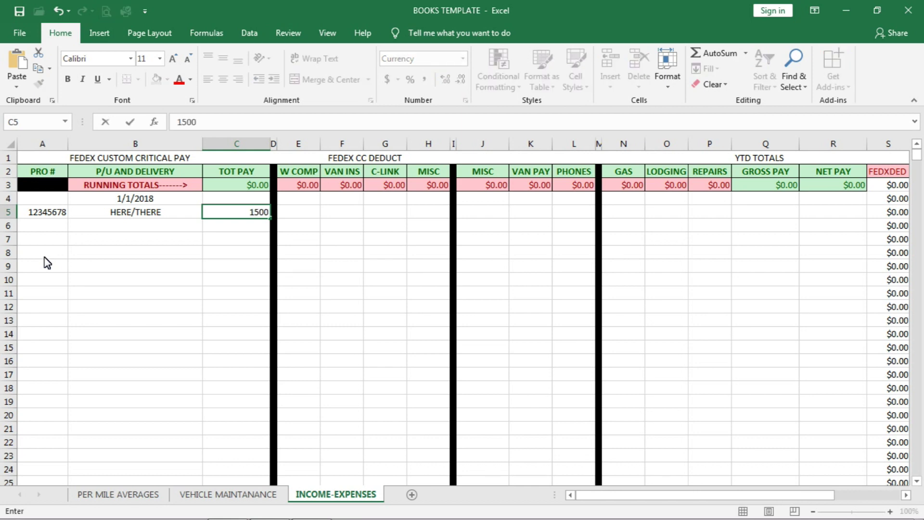
{"action": "key", "text": "Tab"}
{"action": "key", "text": "Tab"}
{"action": "key", "text": "Tab"}
{"action": "key", "text": "Tab"}
{"action": "key", "text": "Tab"}
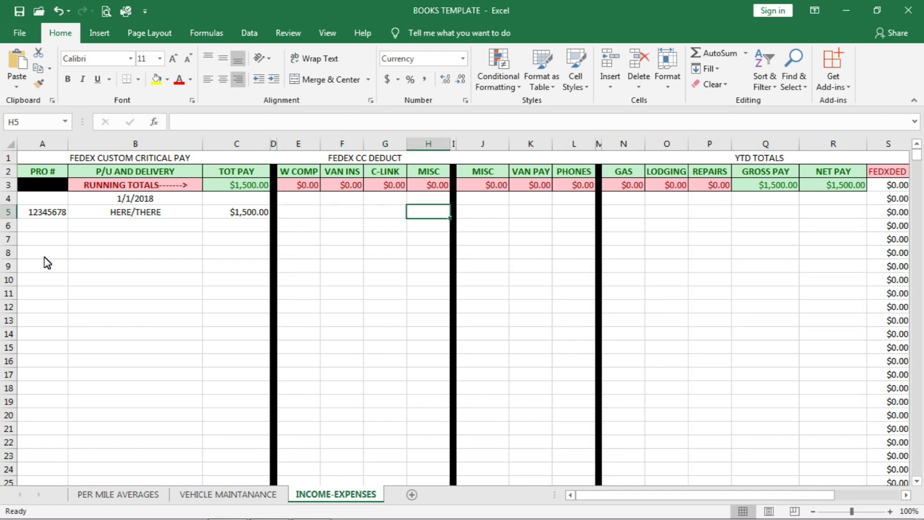
{"action": "key", "text": "Caps_Lock"}
{"action": "key", "text": "Tab"}
{"action": "key", "text": "Tab"}
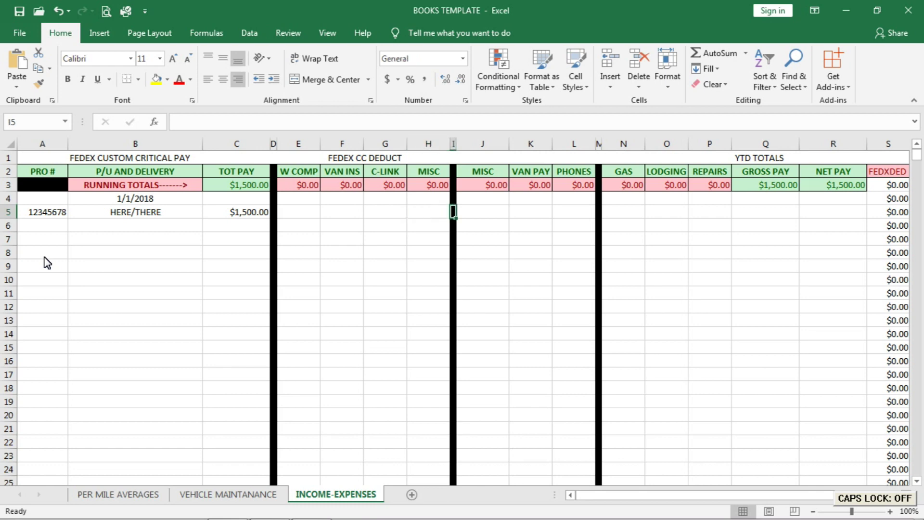
{"action": "key", "text": "Tab"}
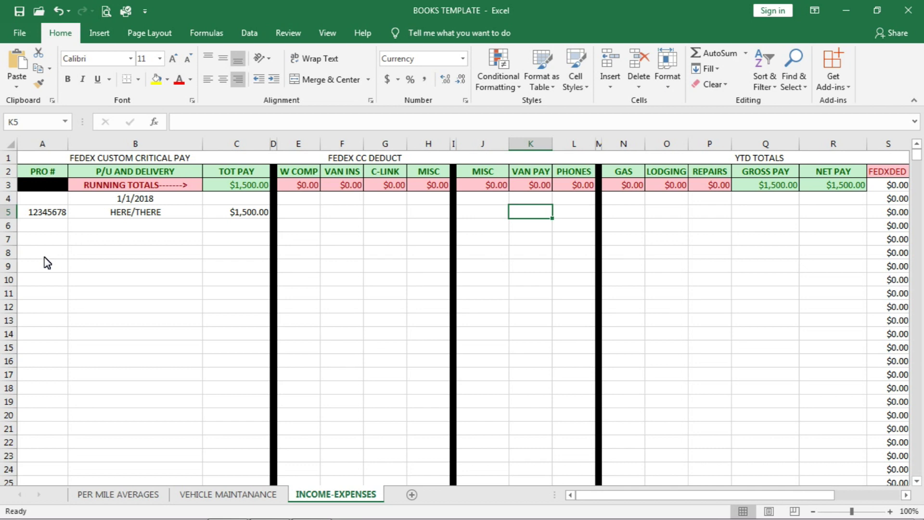
{"action": "key", "text": "Tab"}
{"action": "key", "text": "Tab"}
{"action": "key", "text": "Tab"}
{"action": "type", "text": "200"}
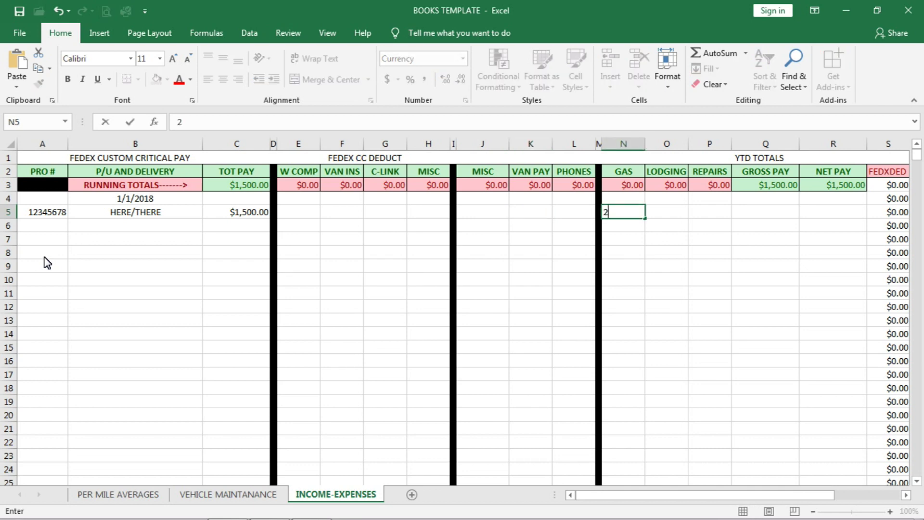
{"action": "key", "text": "Return"}
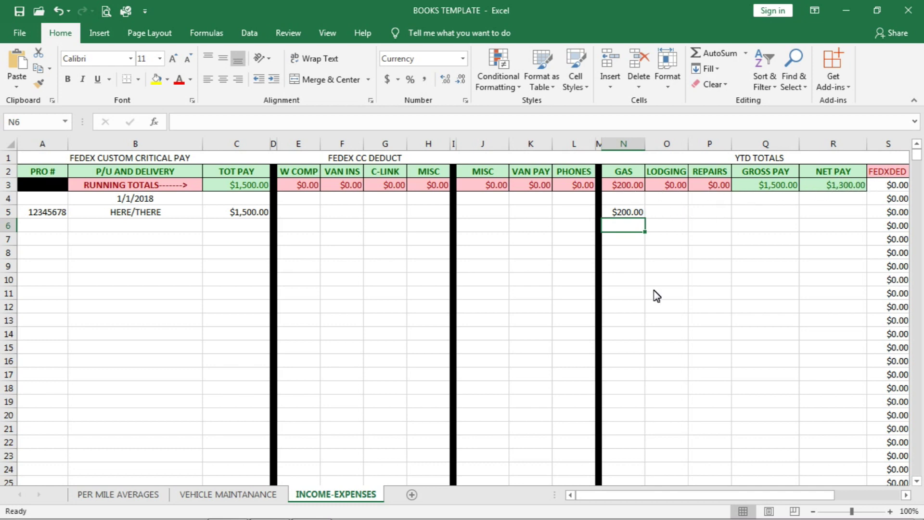
- Enter the second load's PRO number in row 6, cell A6
{"action": "key", "text": "Left"}
{"action": "key", "text": "Left"}
{"action": "key", "text": "Left"}
{"action": "key", "text": "Left"}
{"action": "key", "text": "Left"}
{"action": "key", "text": "Left"}
{"action": "key", "text": "Left"}
{"action": "key", "text": "Left"}
{"action": "key", "text": "Left"}
{"action": "key", "text": "Left"}
{"action": "key", "text": "Left"}
{"action": "key", "text": "Left"}
{"action": "key", "text": "Left"}
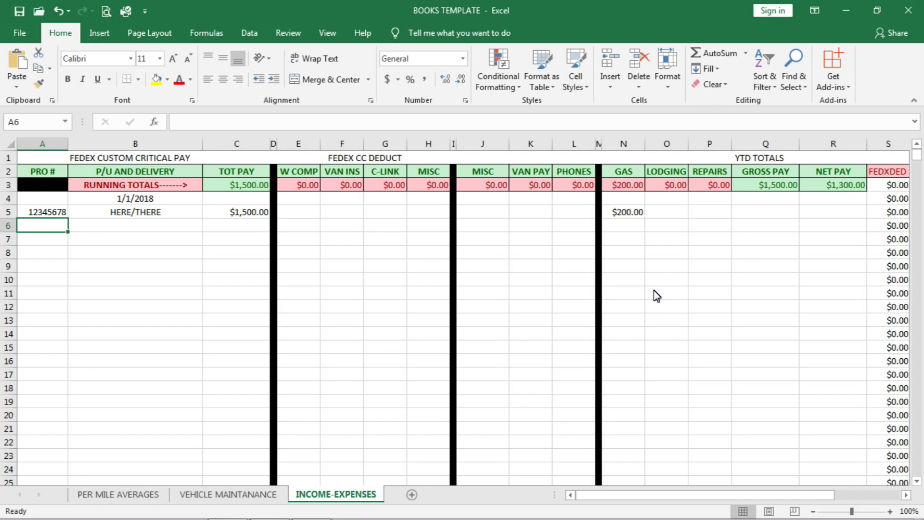
{"action": "type", "text": "1"}
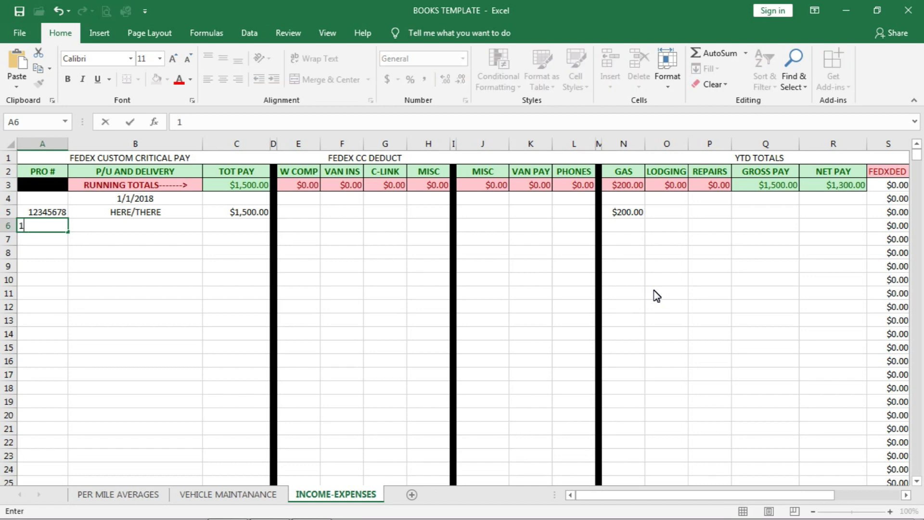
{"action": "type", "text": "2345678"}
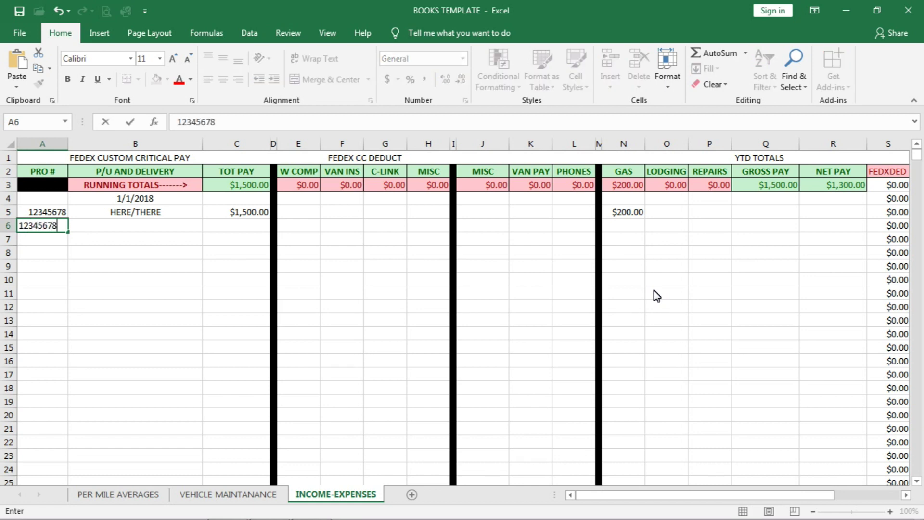
{"action": "key", "text": "Tab"}
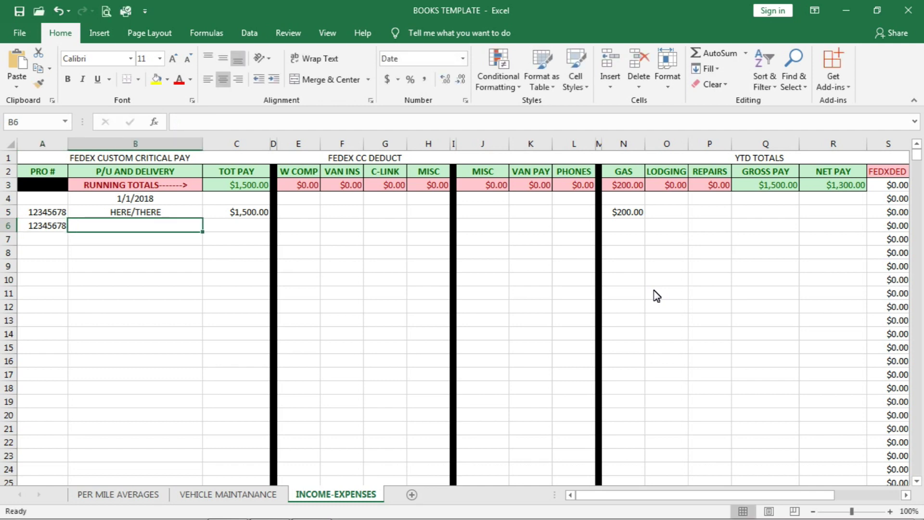
{"action": "type", "text": "h"}
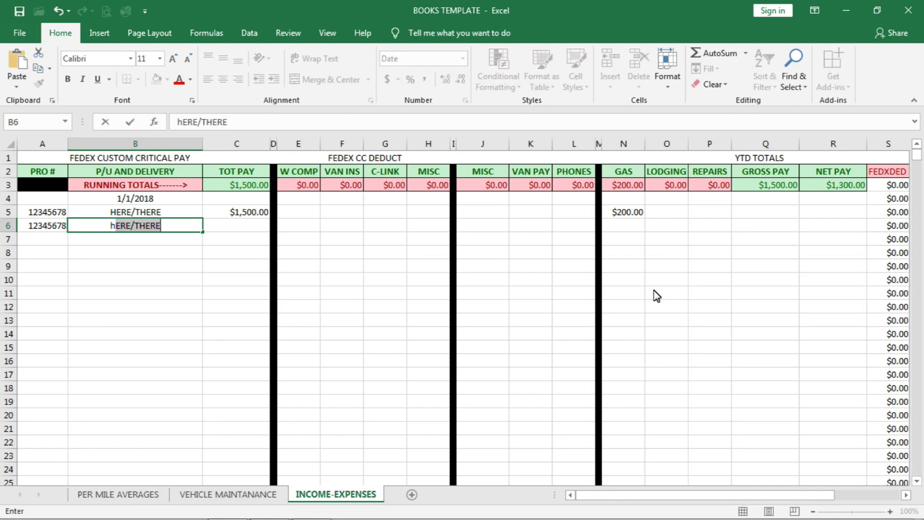
{"action": "type", "text": "ere /yonder"}
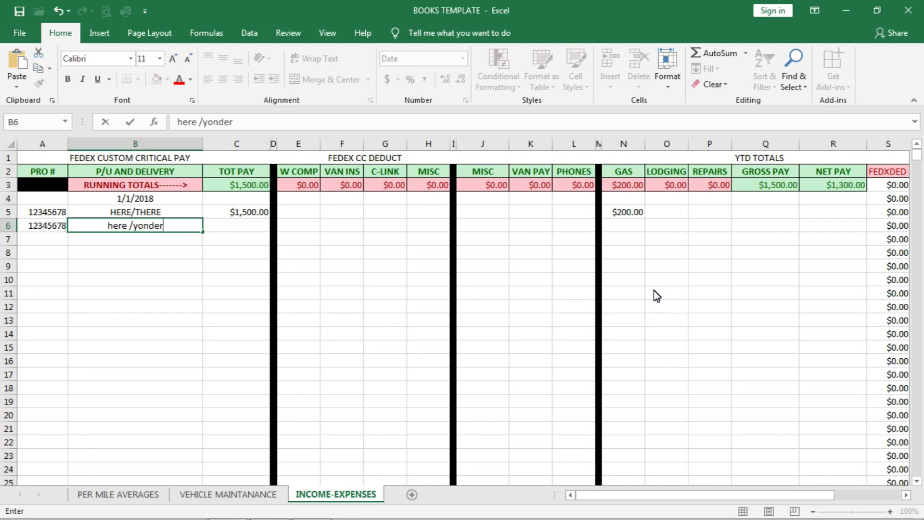
{"action": "key", "text": "Escape"}
- Enter HERE/YONDER as the pickup and delivery of the load in row 6
{"action": "type", "text": "here"}
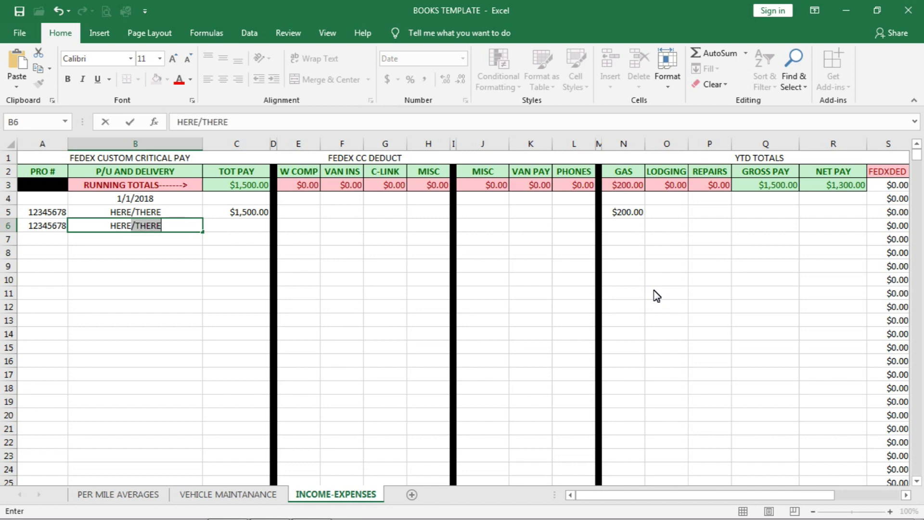
{"action": "type", "text": "/YON"}
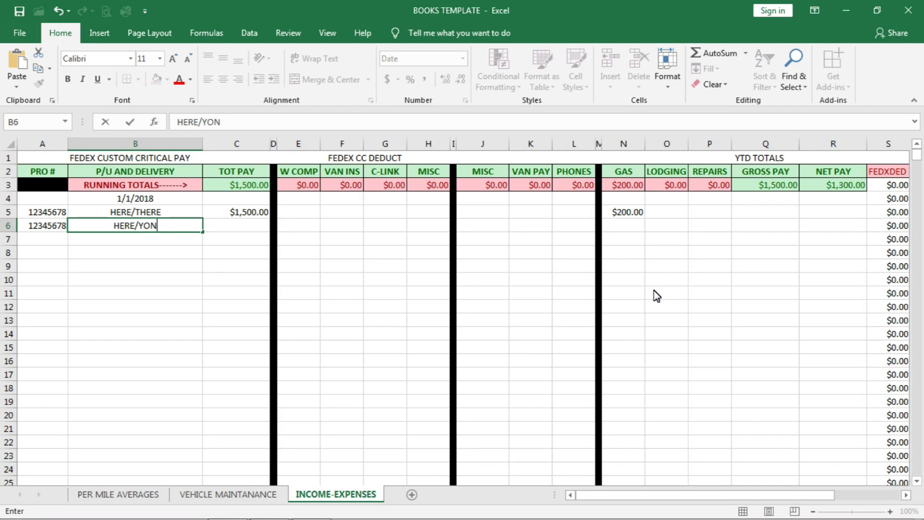
{"action": "type", "text": "DEr"}
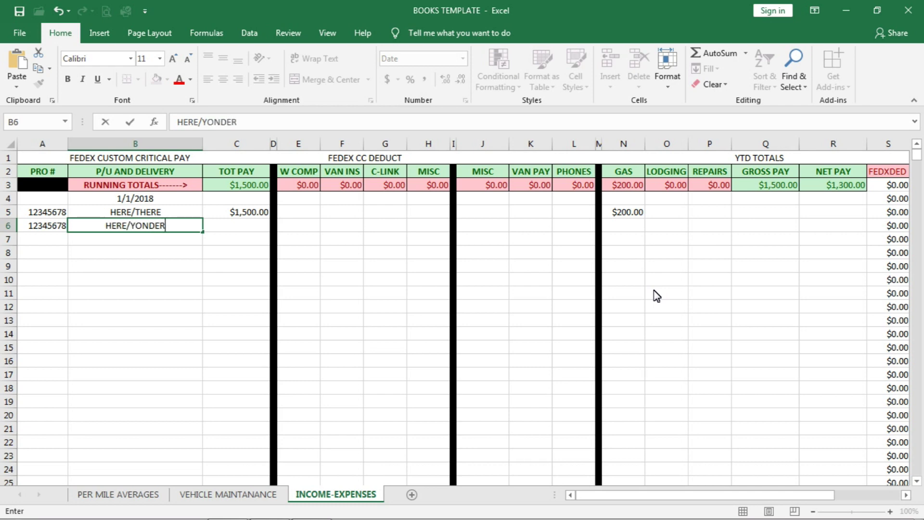
{"action": "key", "text": "Tab"}
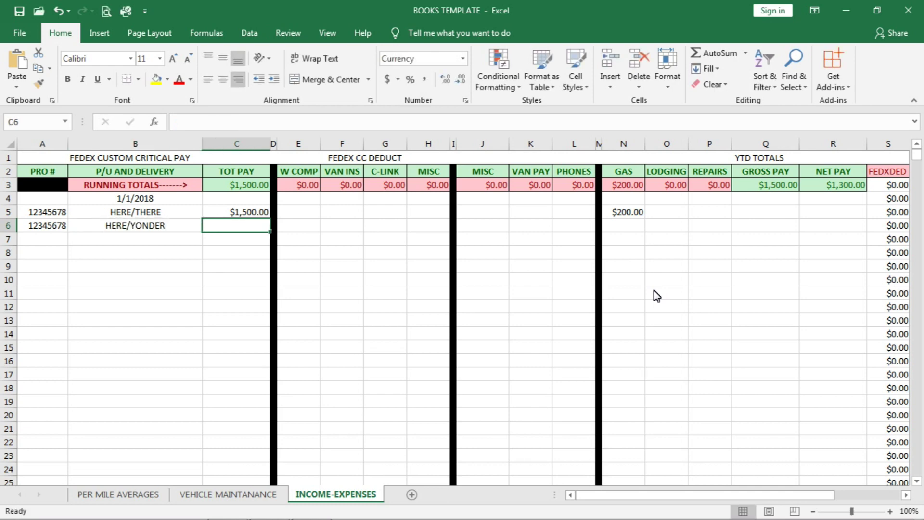
- Record total pay of 2000 and a gas expense of 235 for the HERE/YONDER load in row 6
{"action": "type", "text": "2000"}
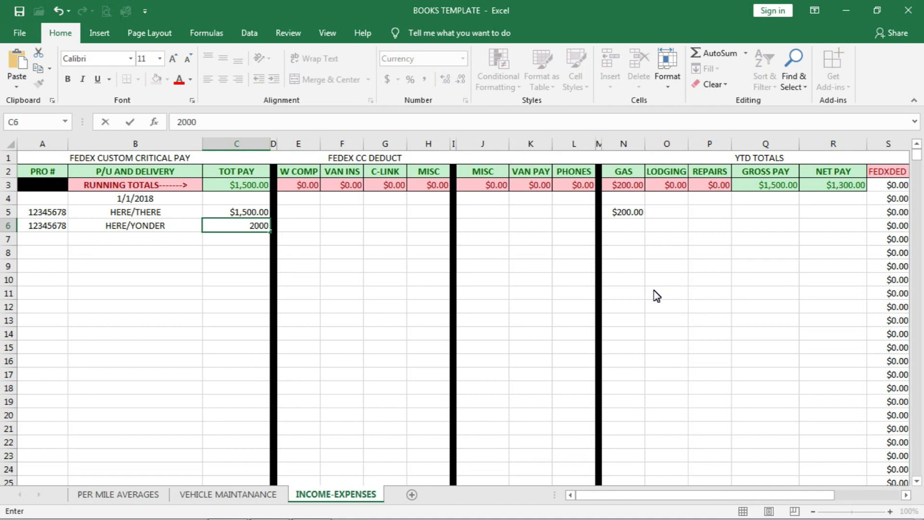
{"action": "key", "text": "Tab"}
{"action": "key", "text": "Tab"}
{"action": "key", "text": "Tab"}
{"action": "key", "text": "Tab"}
{"action": "key", "text": "Tab"}
{"action": "key", "text": "Tab"}
{"action": "key", "text": "Tab"}
{"action": "key", "text": "Tab"}
{"action": "key", "text": "Tab"}
{"action": "key", "text": "Tab"}
{"action": "key", "text": "Tab"}
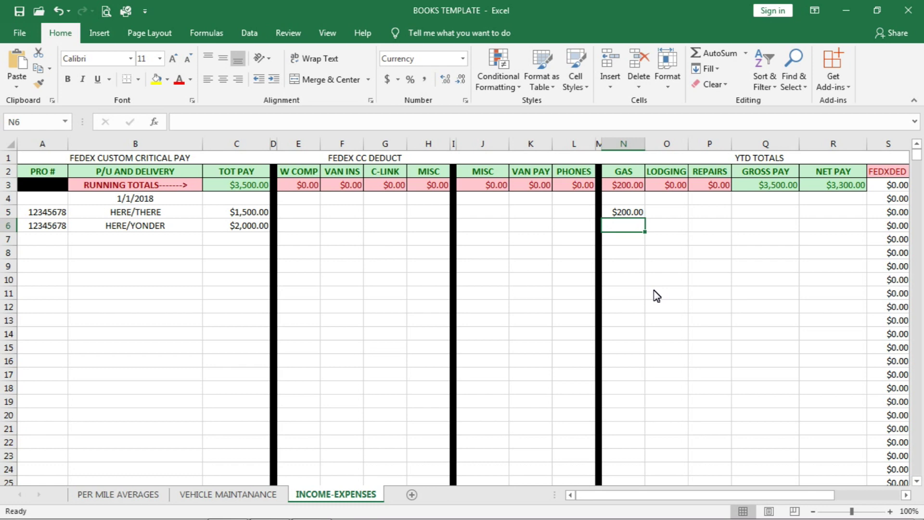
{"action": "type", "text": "235"}
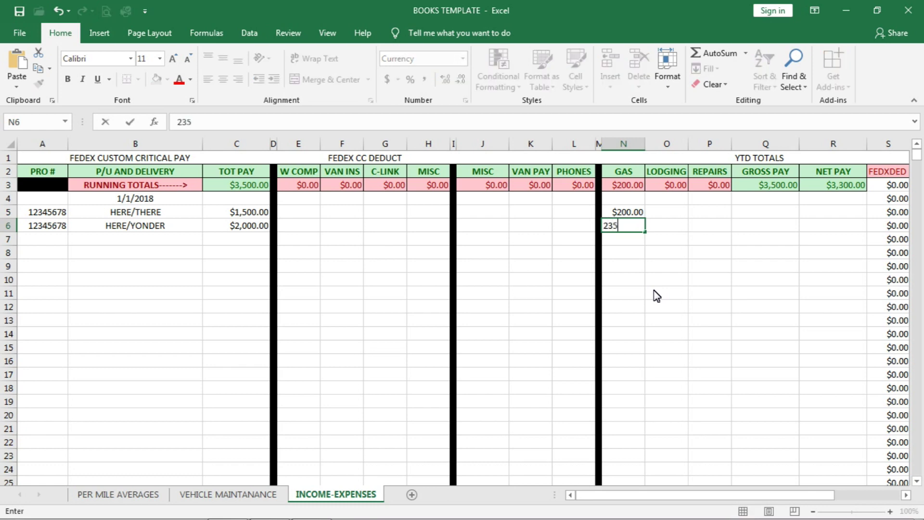
{"action": "key", "text": "Return"}
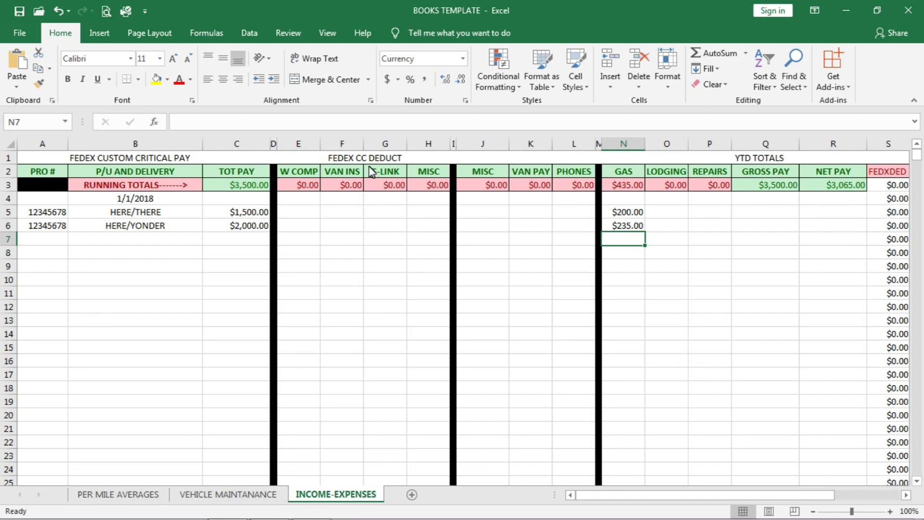
- Enter the third load's PRO number in row 7 with CHRLT, NC/CINCIN, OH as its pickup and delivery
{"action": "left_click", "coordinate": [40, 239]}
{"action": "type", "text": "12"}
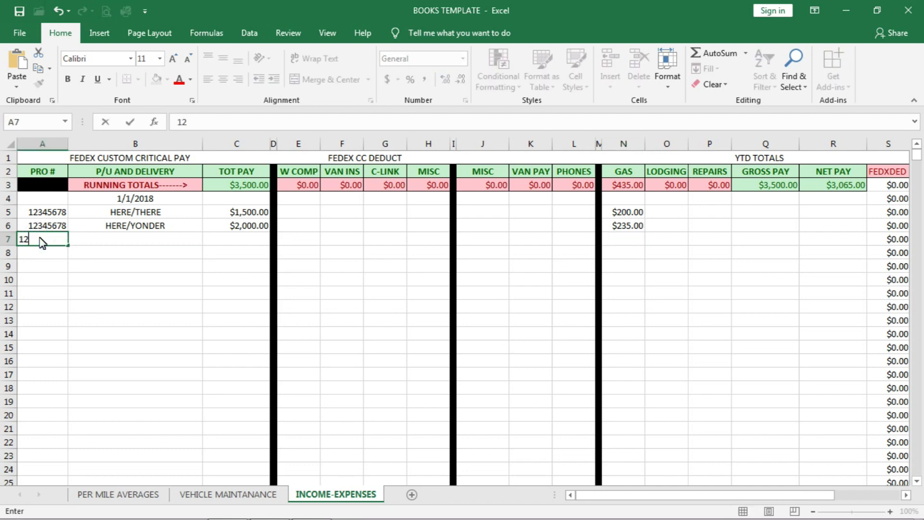
{"action": "type", "text": "345678"}
{"action": "key", "text": "Tab"}
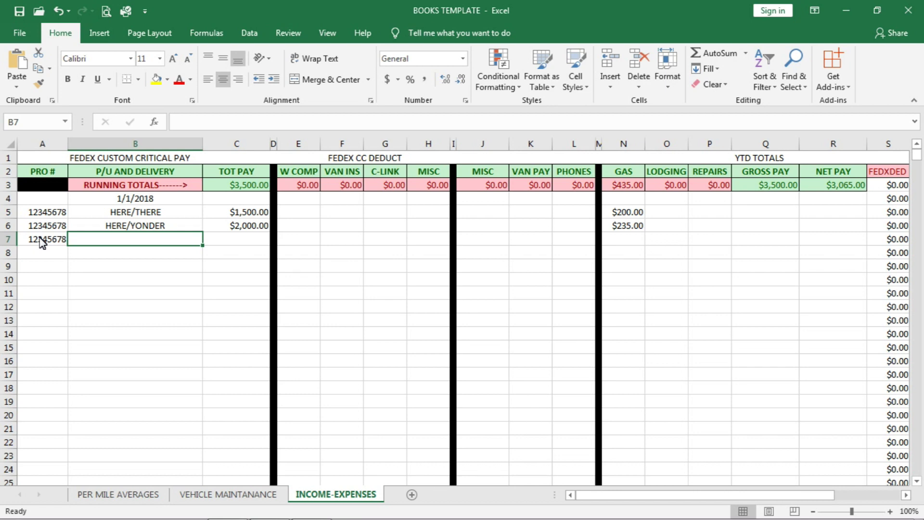
{"action": "type", "text": "CHRLT,"}
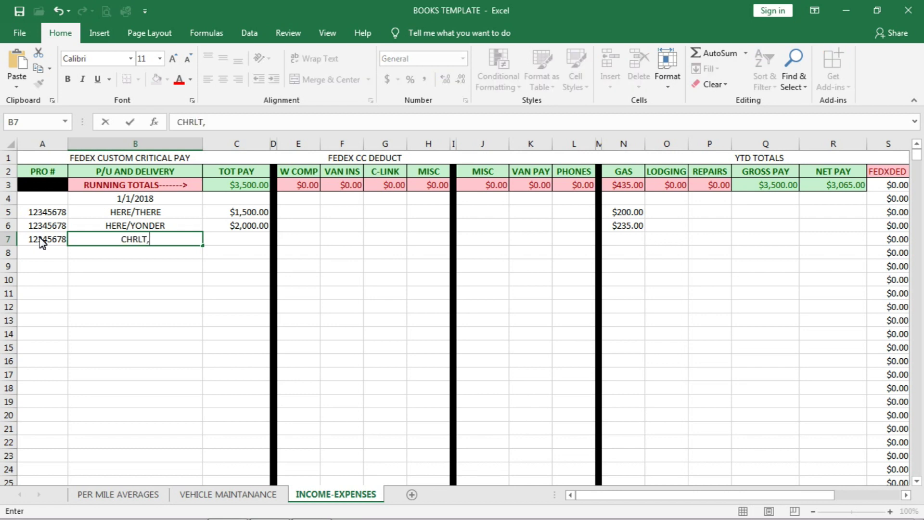
{"action": "type", "text": " NC/CI"}
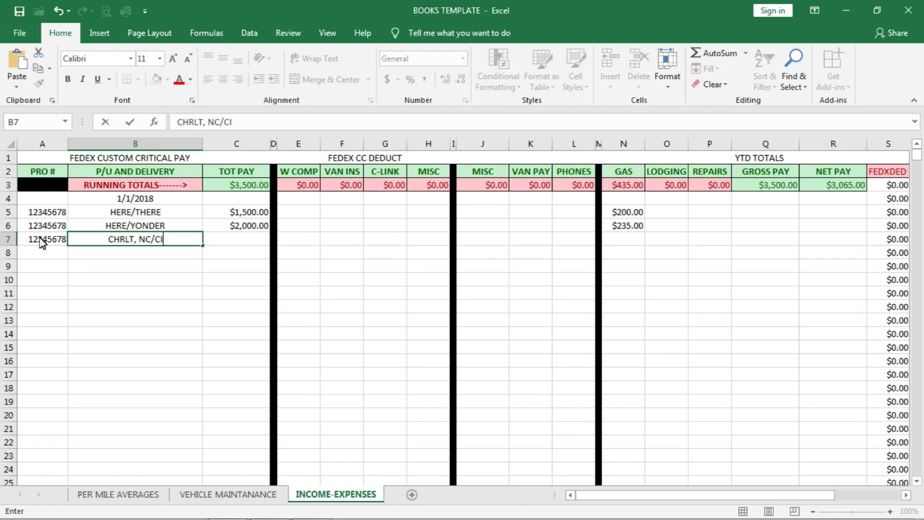
{"action": "type", "text": "NCIN"}
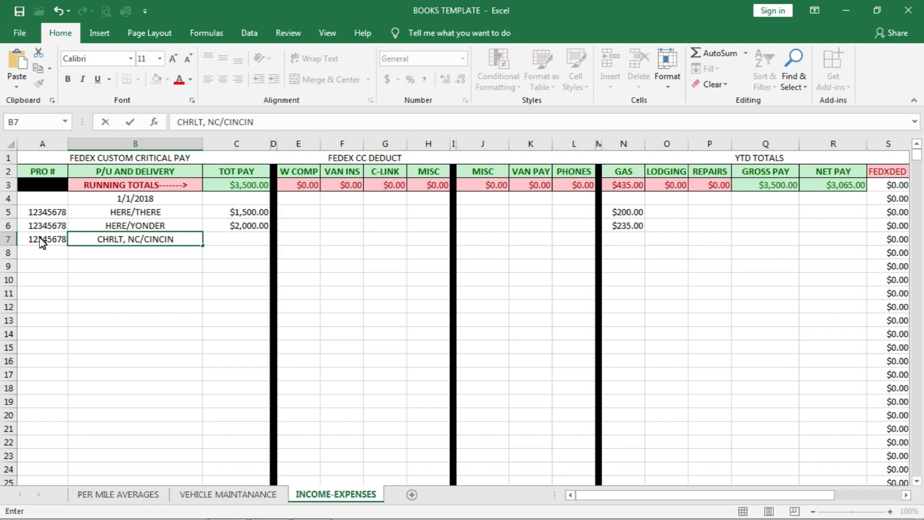
{"action": "type", "text": ", OH"}
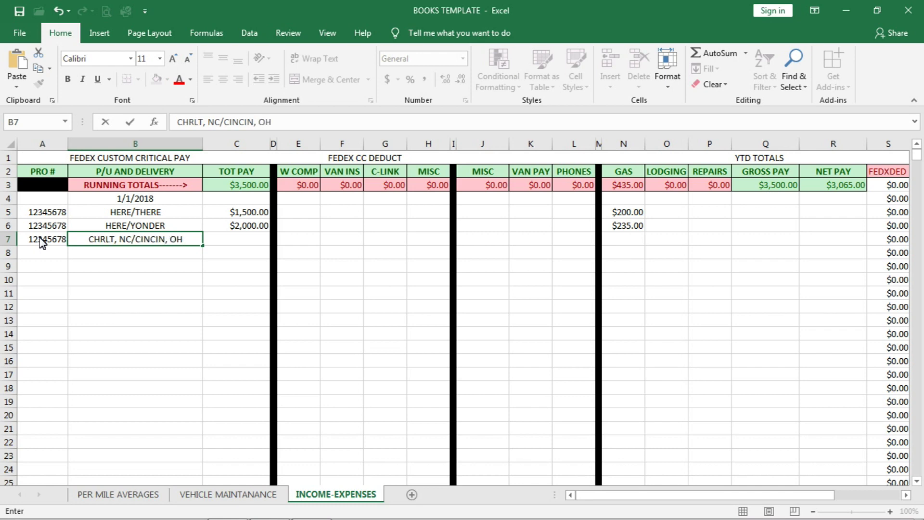
{"action": "key", "text": "Tab"}
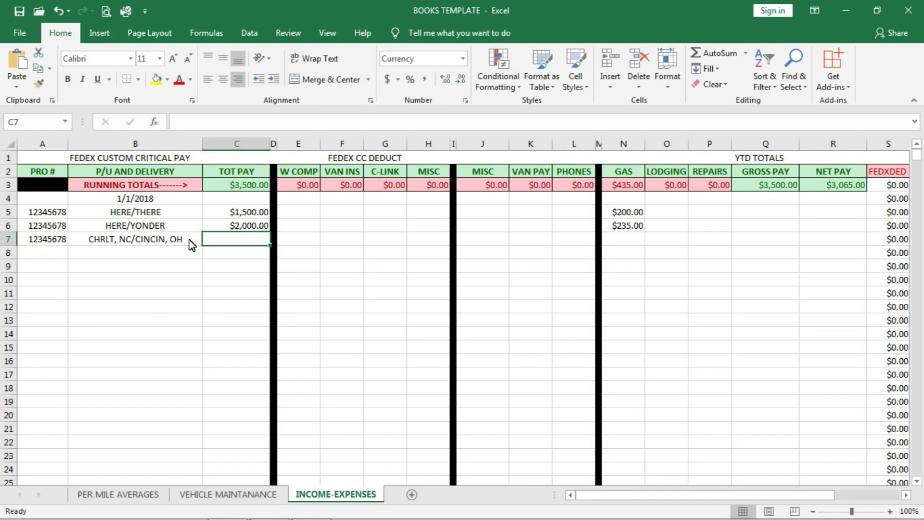
- Record total pay of 550 for the CHRLT, NC/CINCIN, OH load in row 7
{"action": "left_click", "coordinate": [225, 246]}
{"action": "left_click", "coordinate": [229, 247]}
{"action": "type", "text": "550"}
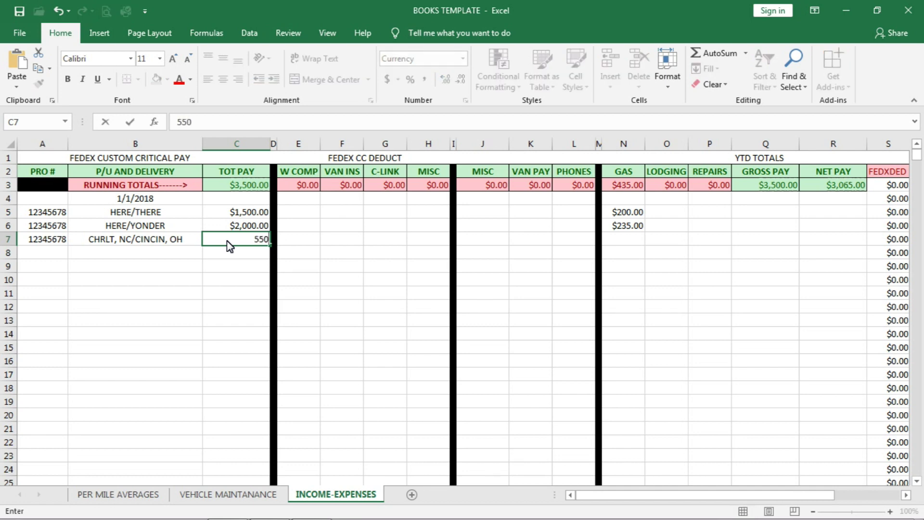
{"action": "key", "text": "Tab"}
- Record a gas expense of 35 for the load in row 7
{"action": "key", "text": "Tab"}
{"action": "key", "text": "Tab"}
{"action": "key", "text": "Tab"}
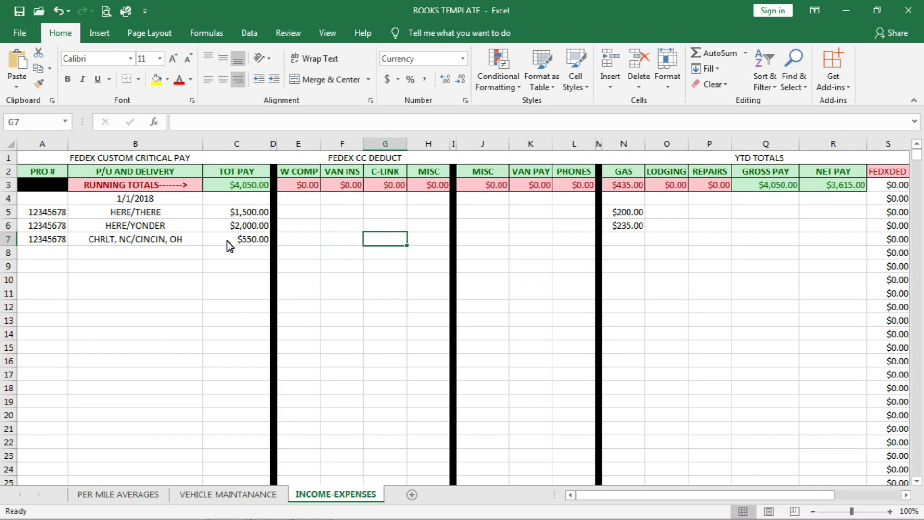
{"action": "key", "text": "Tab"}
{"action": "key", "text": "Tab"}
{"action": "key", "text": "Tab"}
{"action": "key", "text": "Tab"}
{"action": "key", "text": "Tab"}
{"action": "key", "text": "Tab"}
{"action": "key", "text": "Tab"}
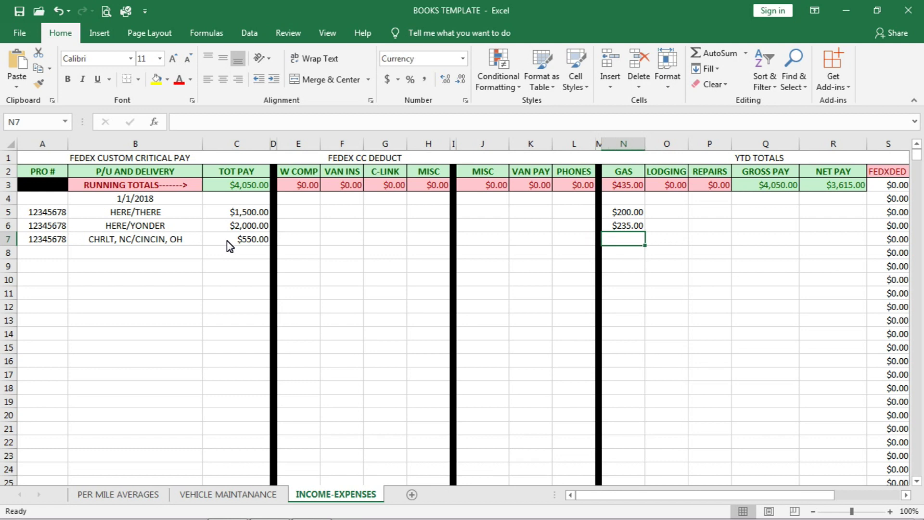
{"action": "type", "text": "35"}
{"action": "key", "text": "Tab"}
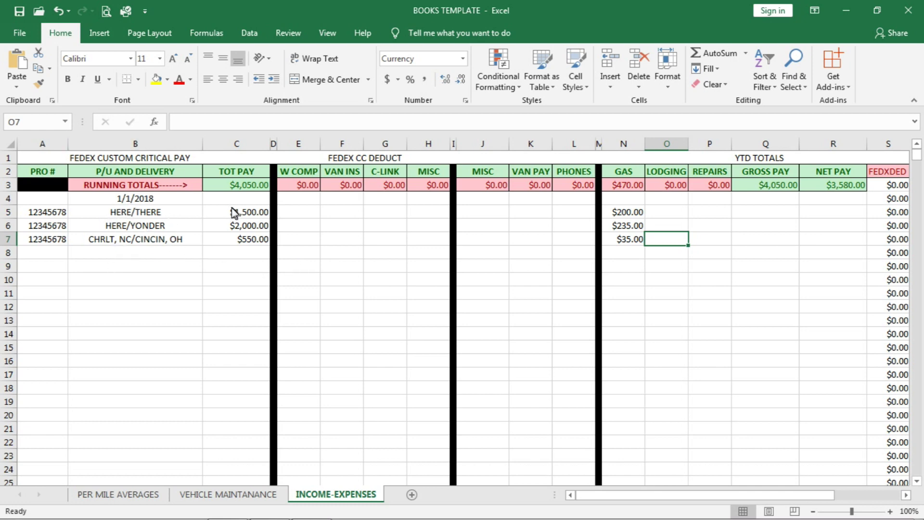
- Enter the FedEx deductions for row 7: 120 for W COMP, 40 for VAN INS and 35 for C-LINK
{"action": "left_click", "coordinate": [297, 240]}
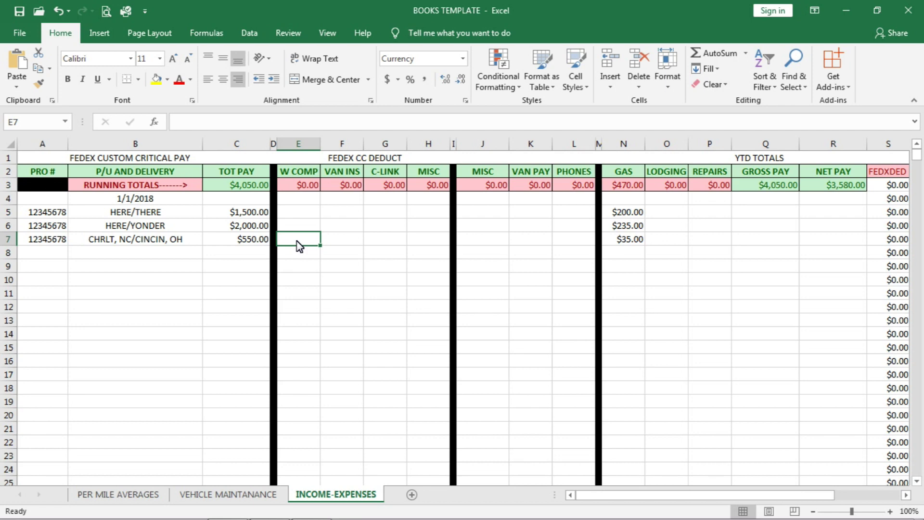
{"action": "type", "text": "120"}
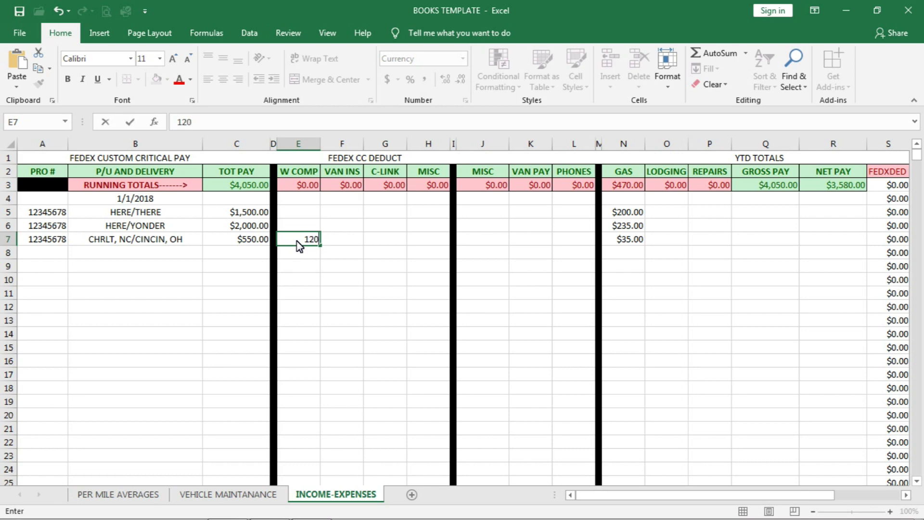
{"action": "key", "text": "Tab"}
{"action": "key", "text": "Tab"}
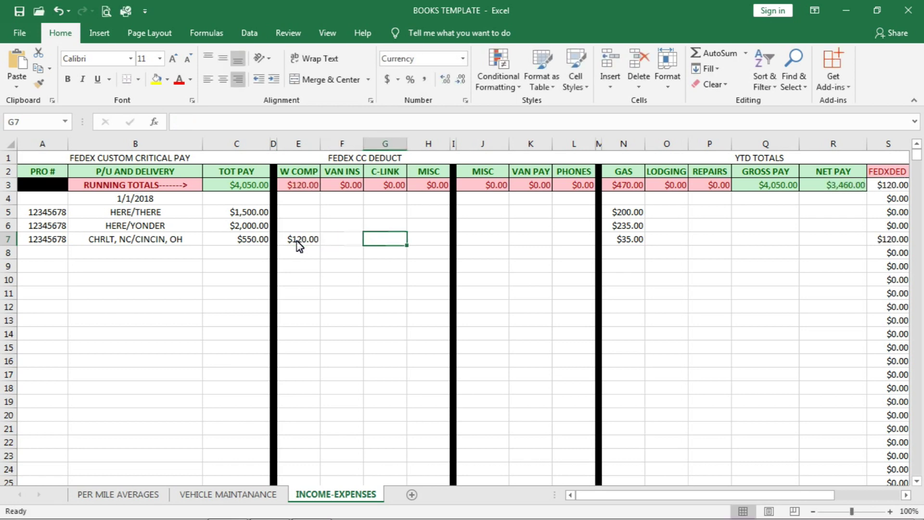
{"action": "key", "text": "shift+Tab"}
{"action": "type", "text": "40"}
{"action": "key", "text": "Tab"}
{"action": "type", "text": "35"}
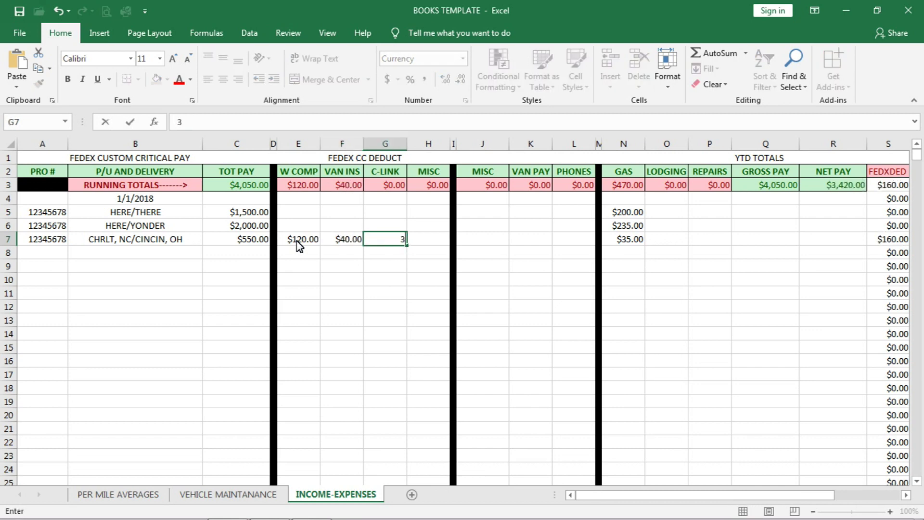
{"action": "key", "text": "Tab"}
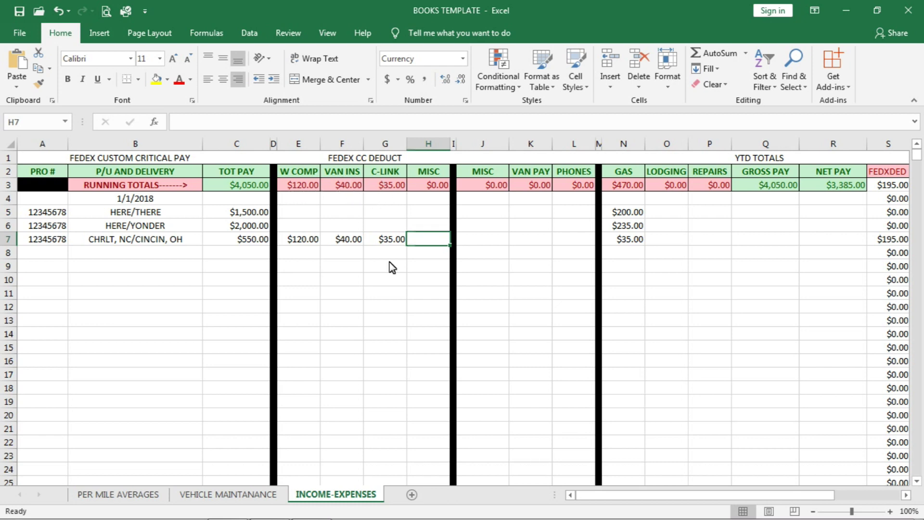
- Go across row 7 to column S and examine its FEDXDED deduction total
{"action": "key", "text": "Tab"}
{"action": "key", "text": "Tab"}
{"action": "key", "text": "Tab"}
{"action": "key", "text": "Tab"}
{"action": "key", "text": "Tab"}
{"action": "key", "text": "Tab"}
{"action": "key", "text": "Tab"}
{"action": "key", "text": "Tab"}
{"action": "key", "text": "Tab"}
{"action": "key", "text": "Tab"}
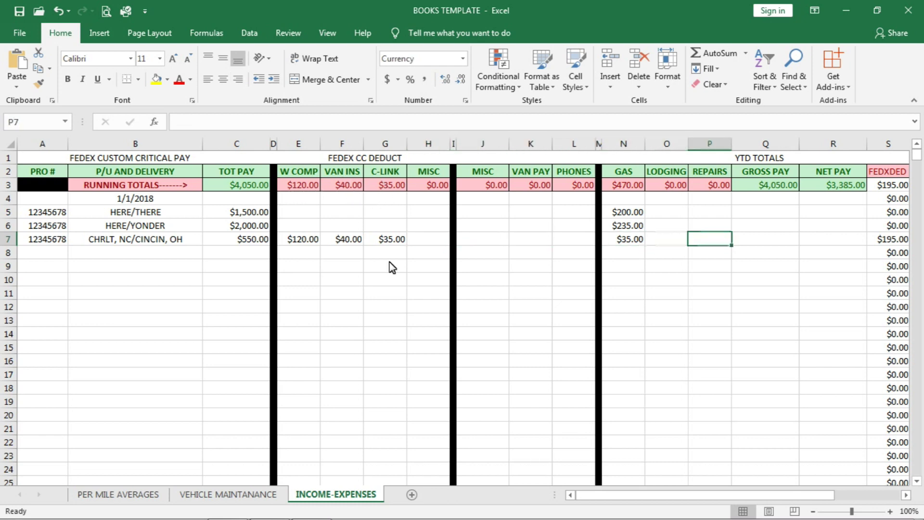
{"action": "key", "text": "Tab"}
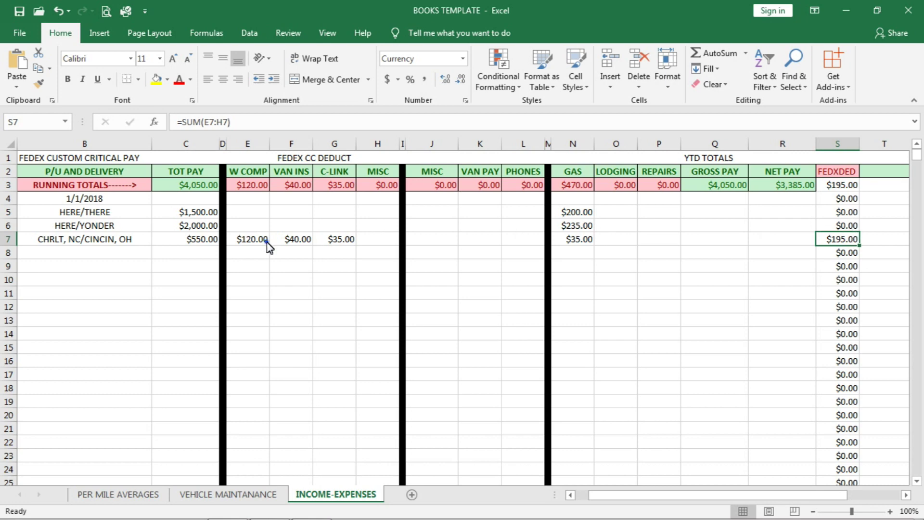
- Start an expense entry in row 9 with the date 1/6 and the description NEW TIRES
{"action": "left_click", "coordinate": [266, 242]}
{"action": "left_click", "coordinate": [51, 339]}
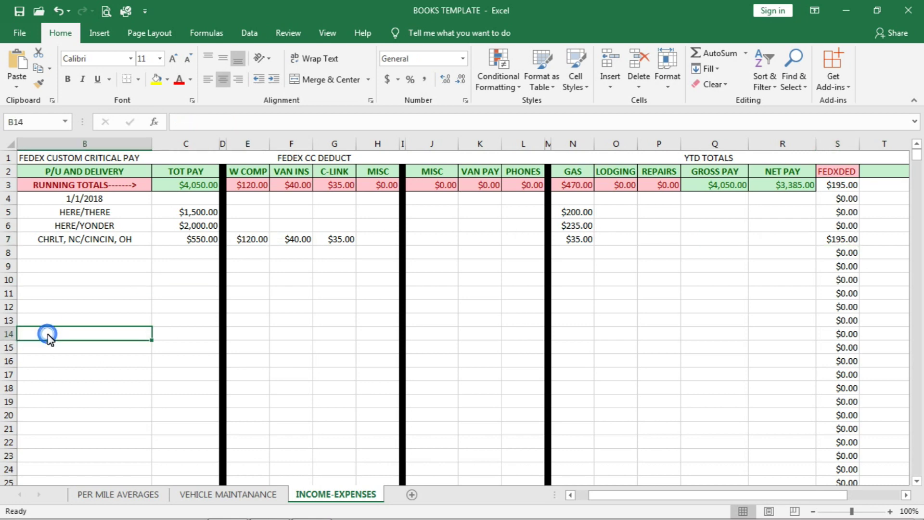
{"action": "key", "text": "Left"}
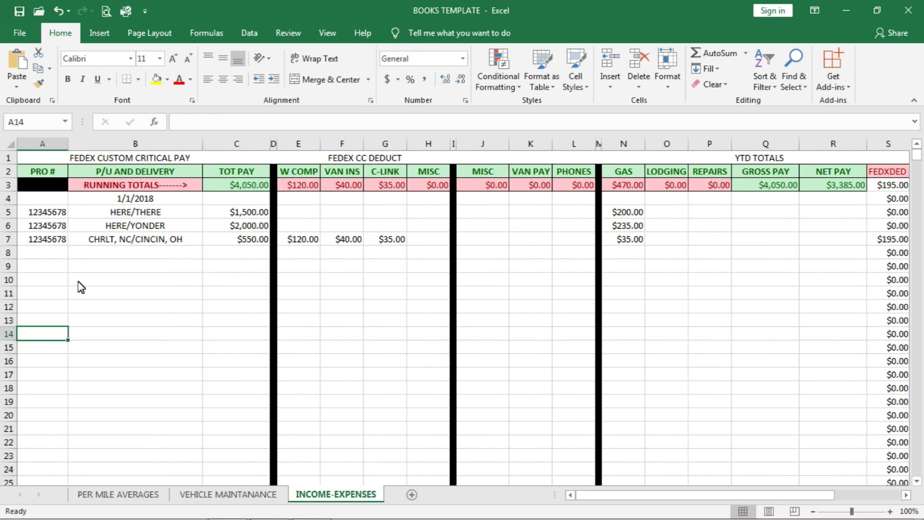
{"action": "left_click", "coordinate": [43, 271]}
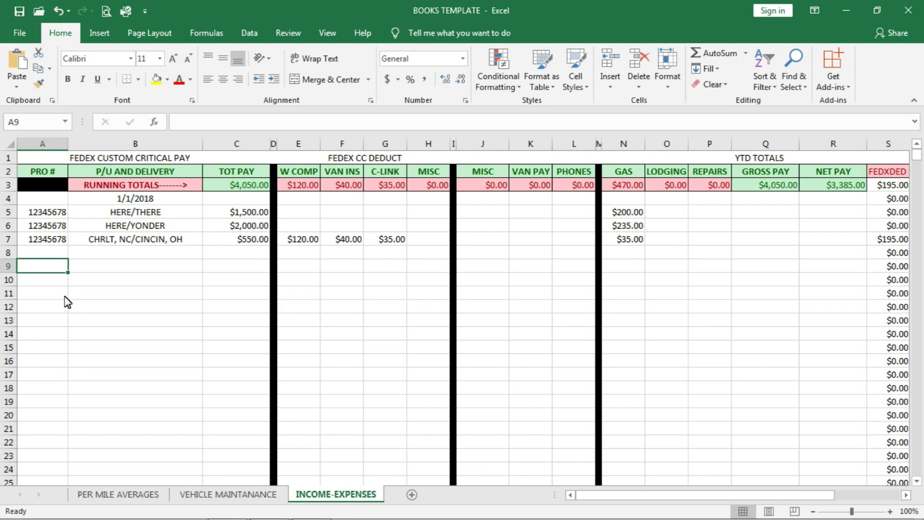
{"action": "type", "text": "1/6"}
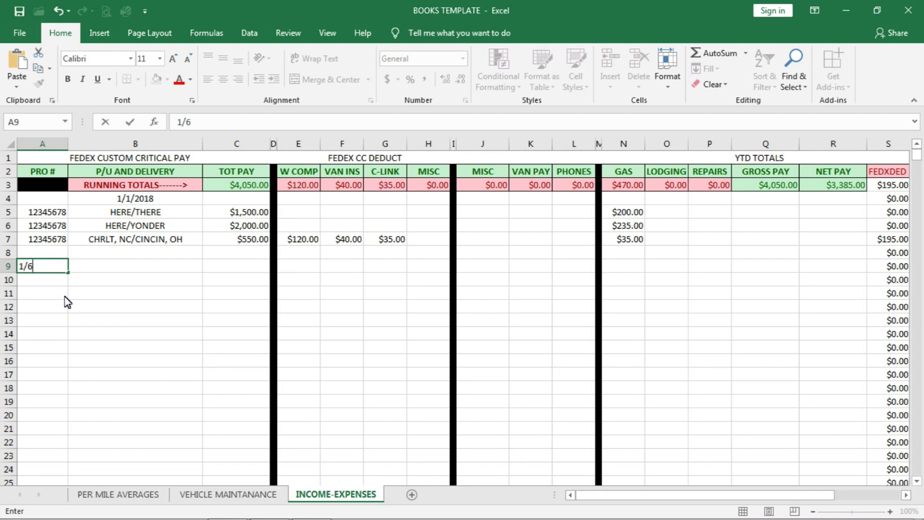
{"action": "key", "text": "Tab"}
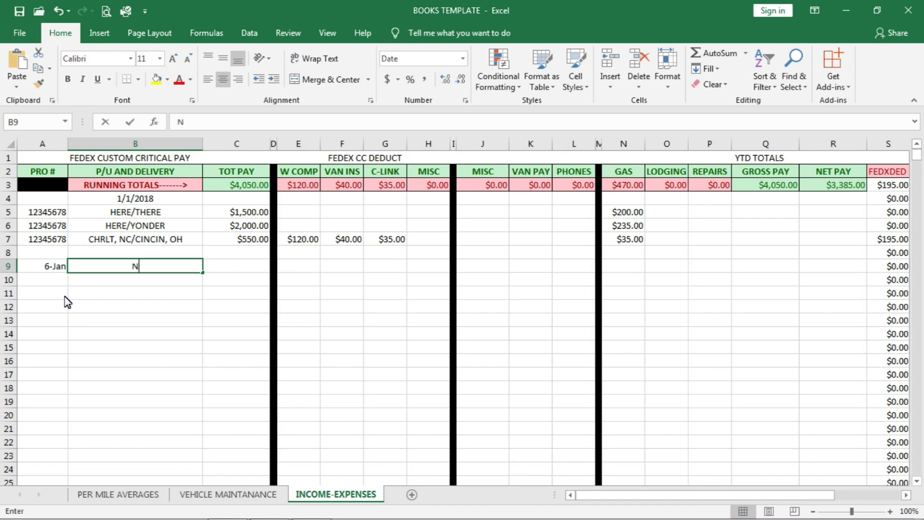
{"action": "type", "text": "NEW TIRES"}
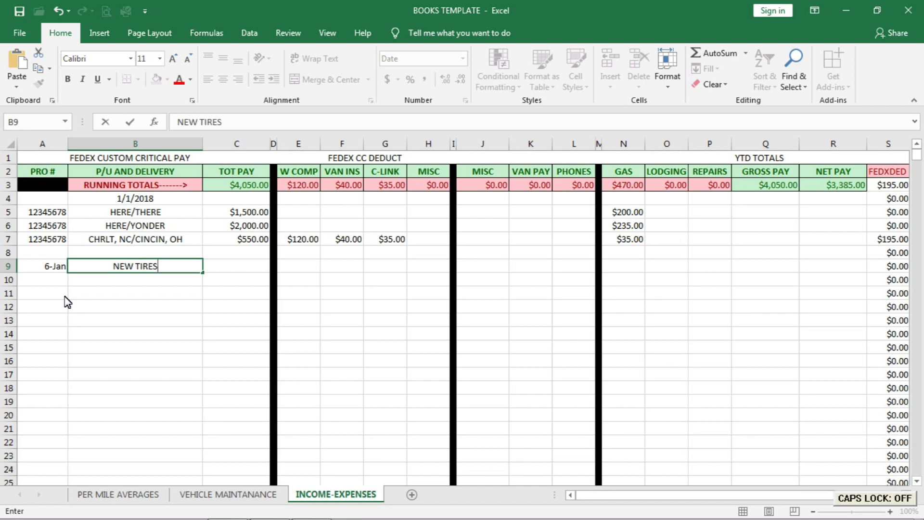
{"action": "key", "text": "Tab"}
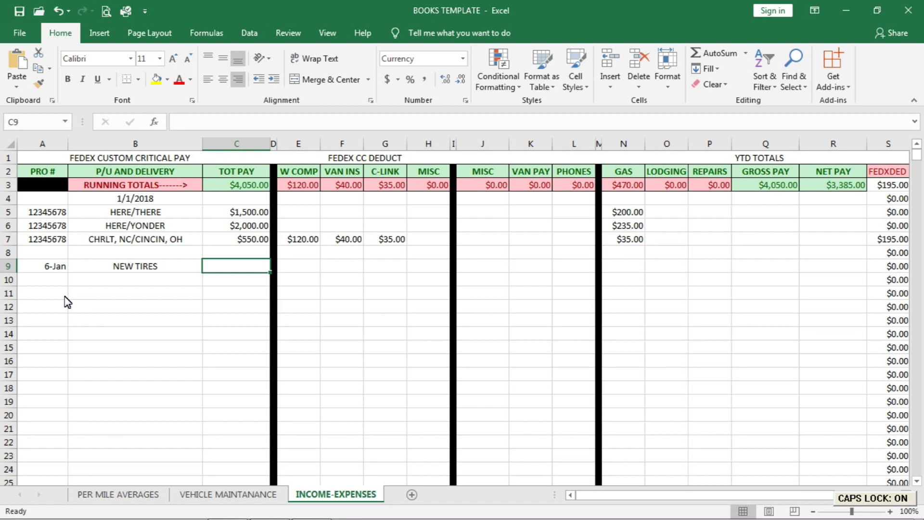
- Record a repairs expense of 800 for the NEW TIRES entry in row 9
{"action": "key", "text": "Tab"}
{"action": "key", "text": "Tab"}
{"action": "key", "text": "Tab"}
{"action": "key", "text": "Tab"}
{"action": "key", "text": "Tab"}
{"action": "key", "text": "Tab"}
{"action": "key", "text": "Tab"}
{"action": "key", "text": "Tab"}
{"action": "key", "text": "Tab"}
{"action": "key", "text": "Tab"}
{"action": "key", "text": "Tab"}
{"action": "key", "text": "Tab"}
{"action": "key", "text": "Tab"}
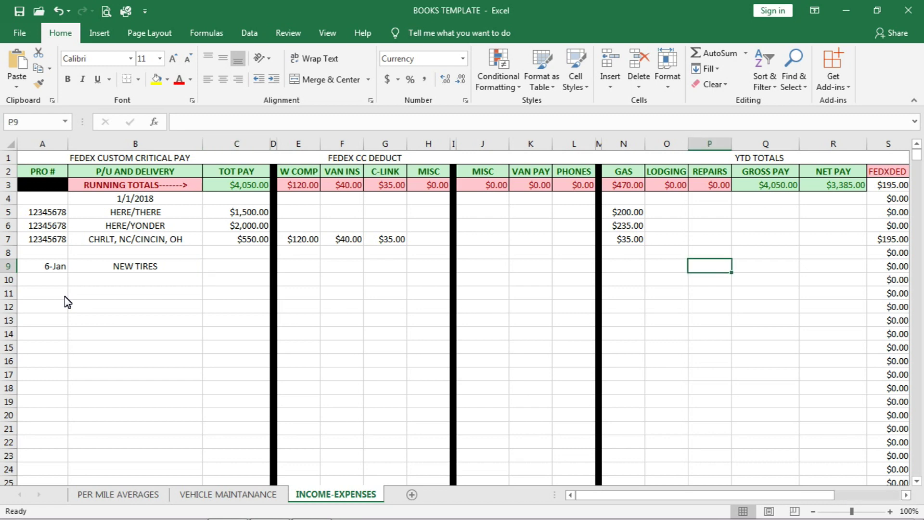
{"action": "type", "text": "800"}
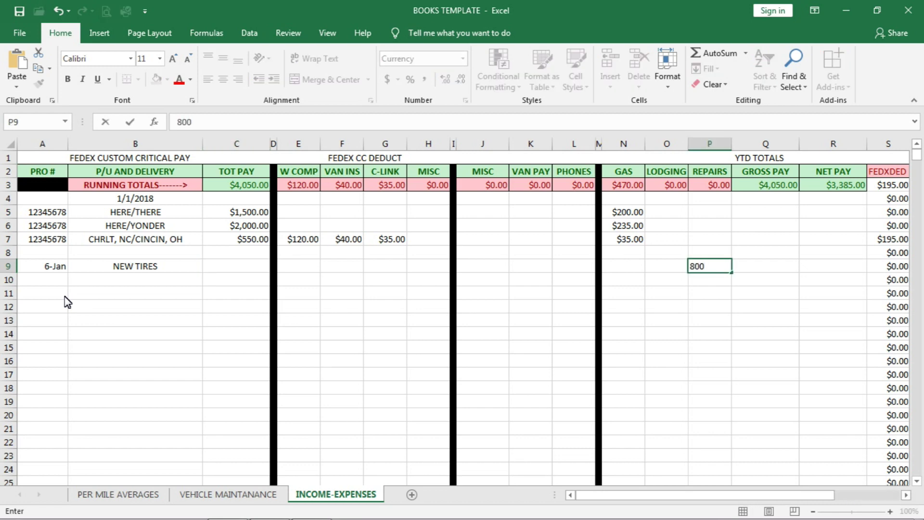
{"action": "key", "text": "Return"}
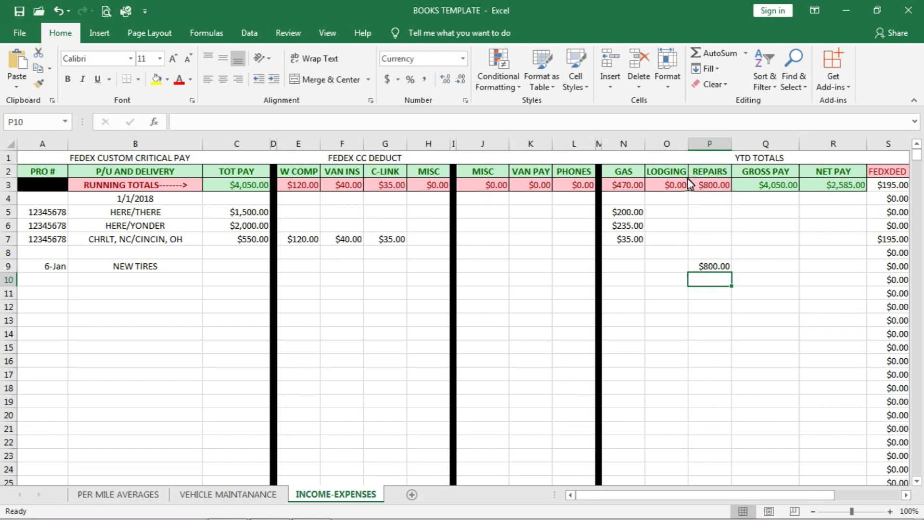
- Start another expense entry in row 10 with the date 1/6 and the description OIL CHANGE
{"action": "key", "text": "Home"}
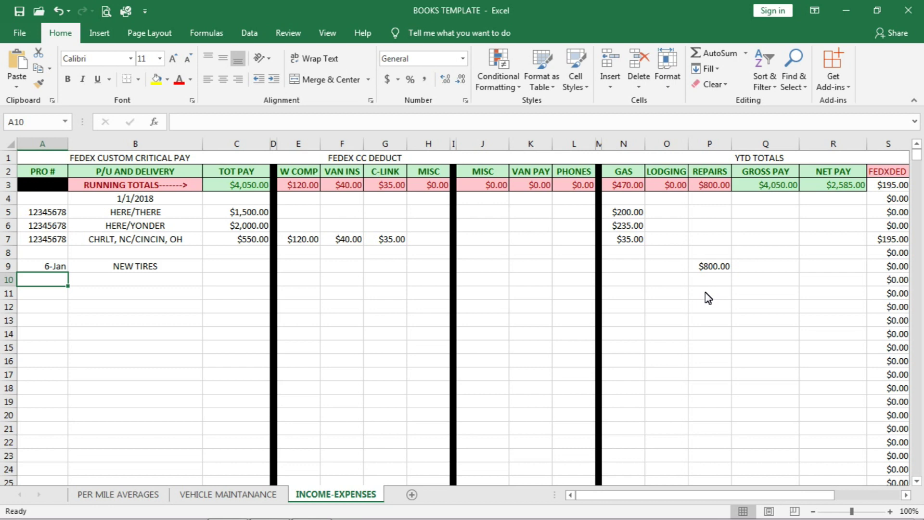
{"action": "type", "text": "1/6"}
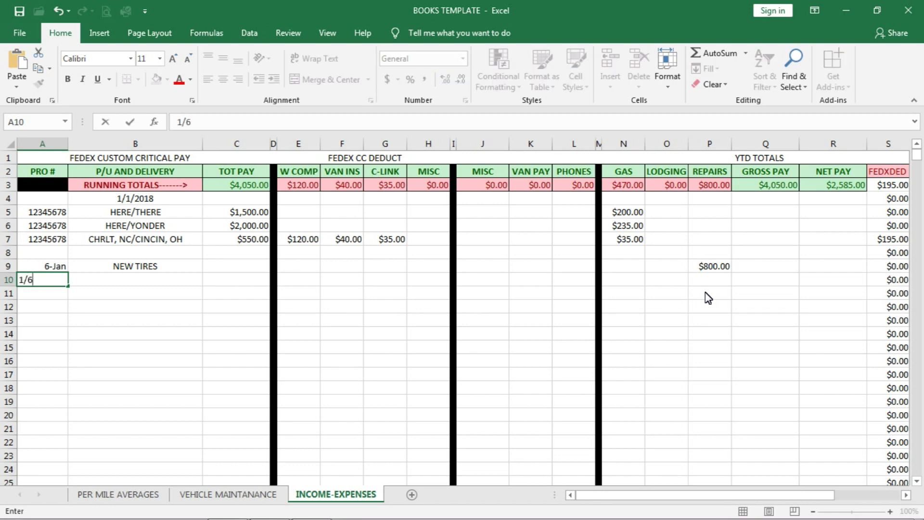
{"action": "key", "text": "Tab"}
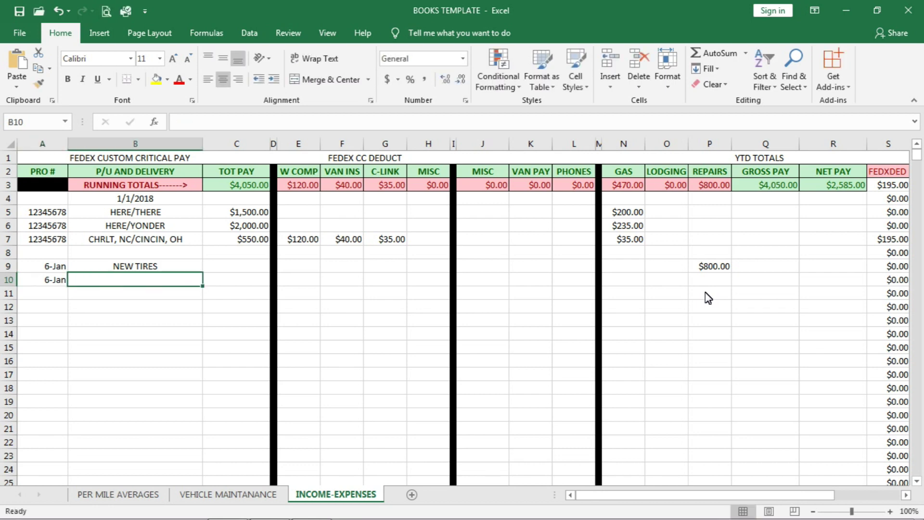
{"action": "type", "text": "OI"}
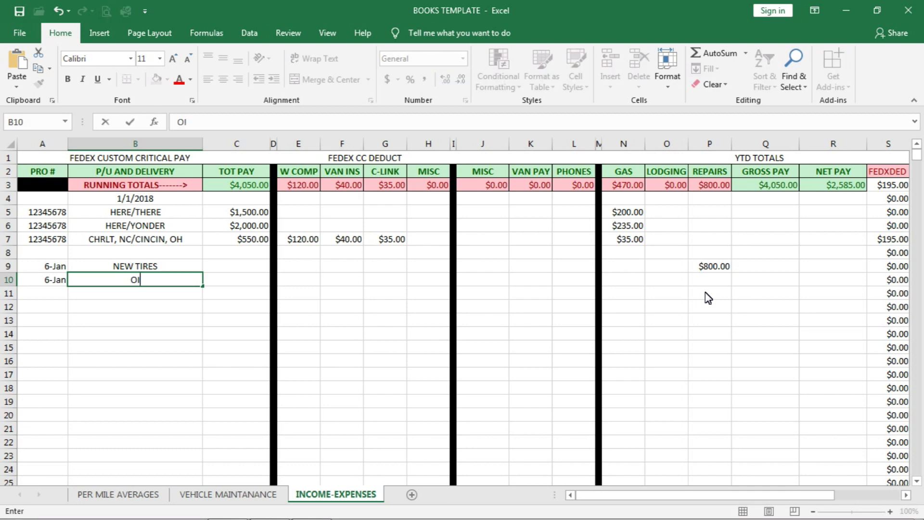
{"action": "type", "text": "L CHANGE"}
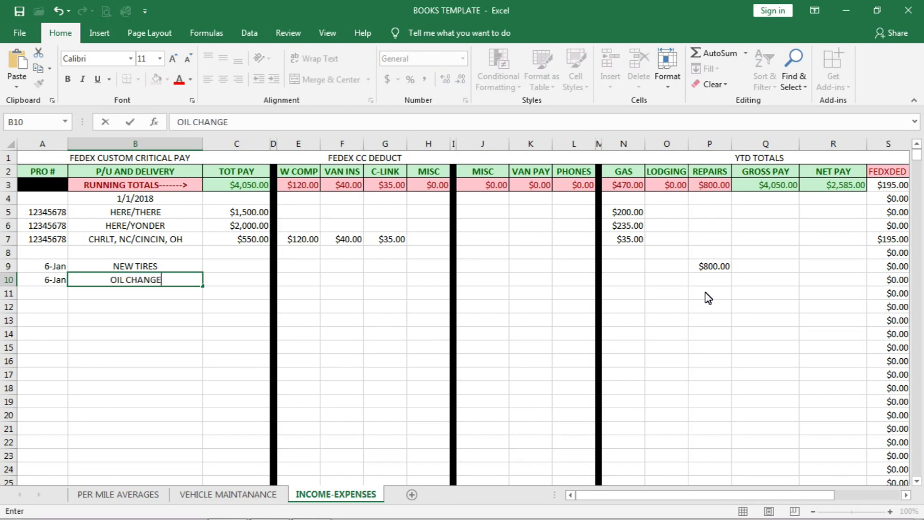
{"action": "key", "text": "Tab"}
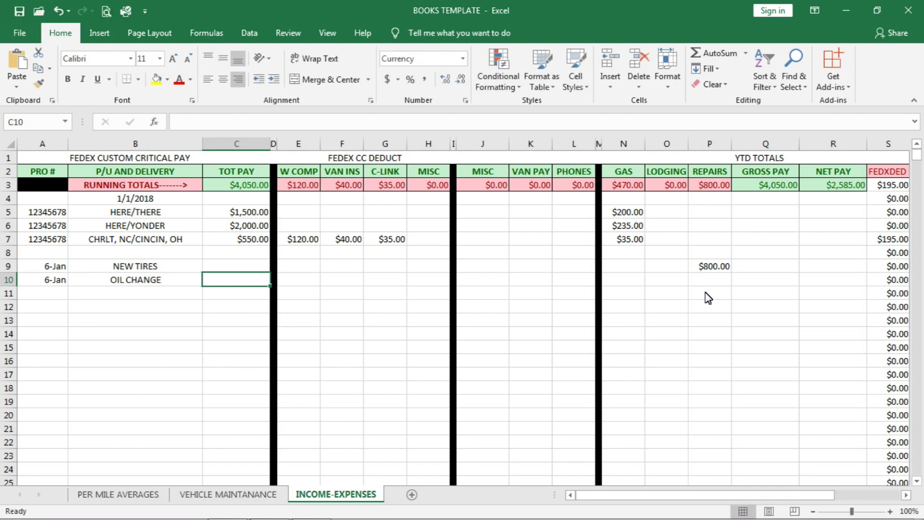
- Record a repairs expense of 45 for the OIL CHANGE entry in row 10
{"action": "key", "text": "Right"}
{"action": "key", "text": "Right"}
{"action": "key", "text": "Right"}
{"action": "key", "text": "Right"}
{"action": "key", "text": "Right"}
{"action": "key", "text": "Right"}
{"action": "key", "text": "Right"}
{"action": "key", "text": "Right"}
{"action": "key", "text": "Right"}
{"action": "key", "text": "Right"}
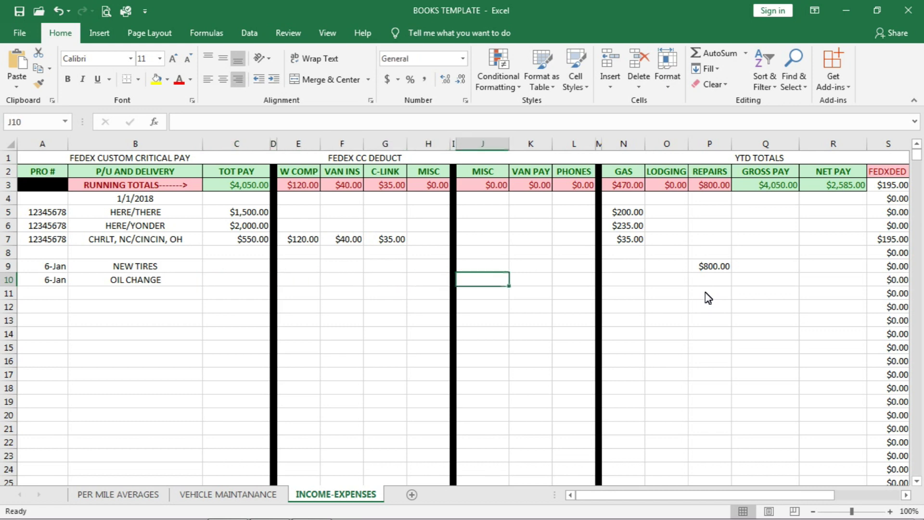
{"action": "key", "text": "Right"}
{"action": "key", "text": "Right"}
{"action": "key", "text": "Right"}
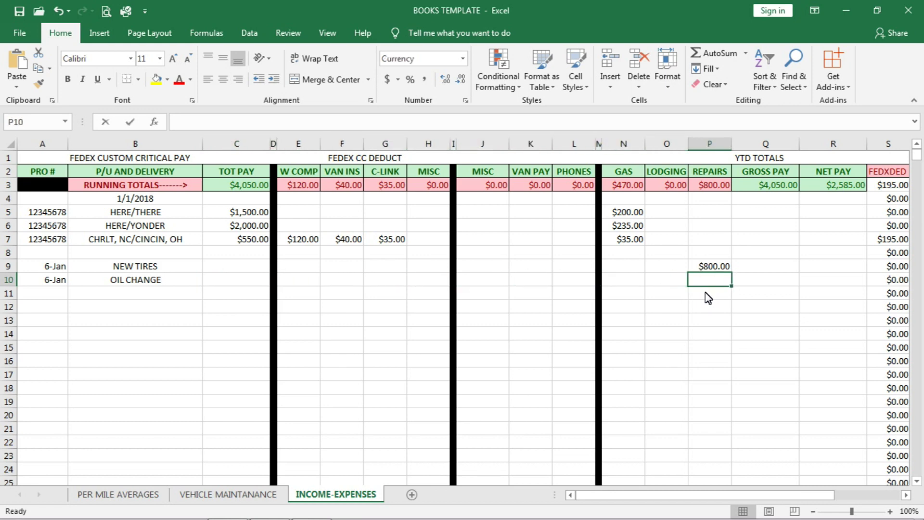
{"action": "type", "text": "45"}
{"action": "key", "text": "Return"}
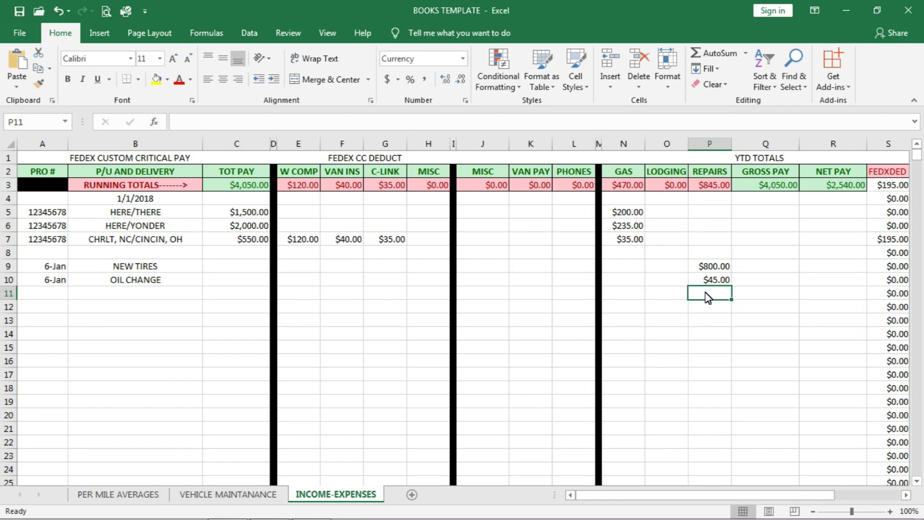
- Start an expense entry in row 12 with the date 1/5 and the description NEW PHONE
{"action": "key", "text": "Home"}
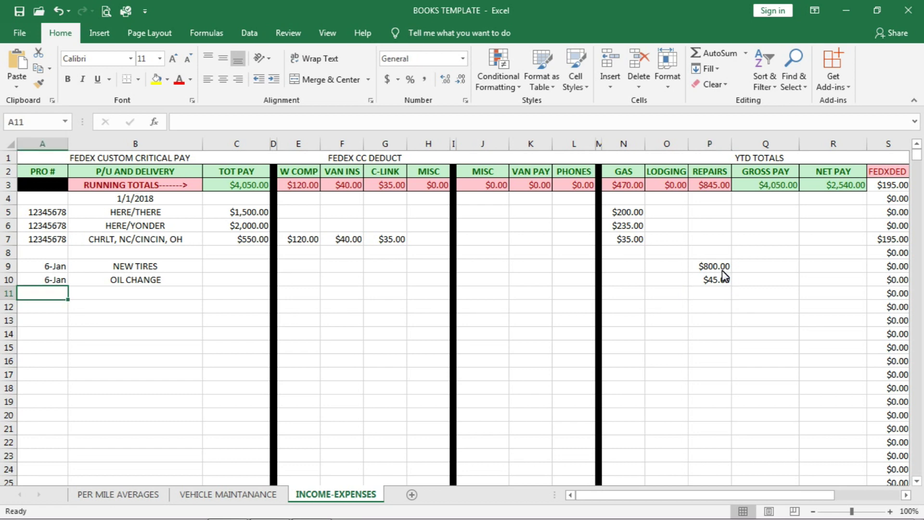
{"action": "key", "text": "Down"}
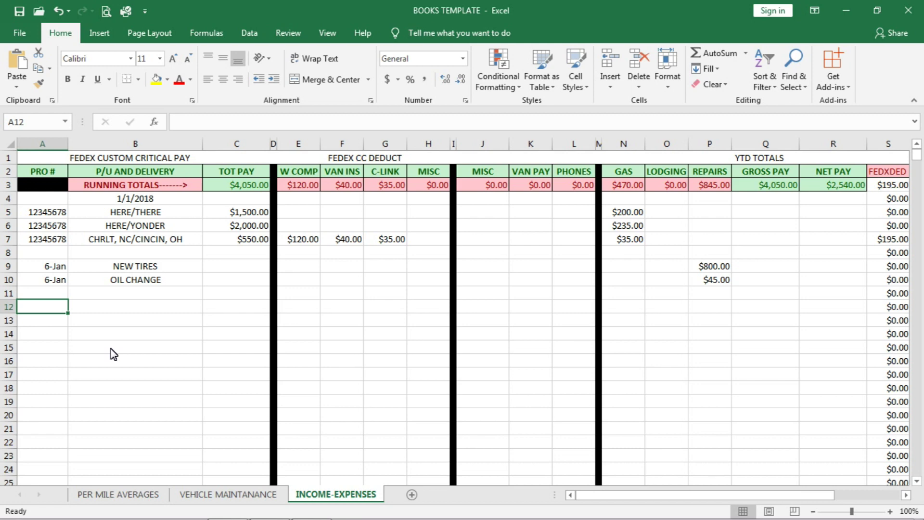
{"action": "type", "text": "1/"}
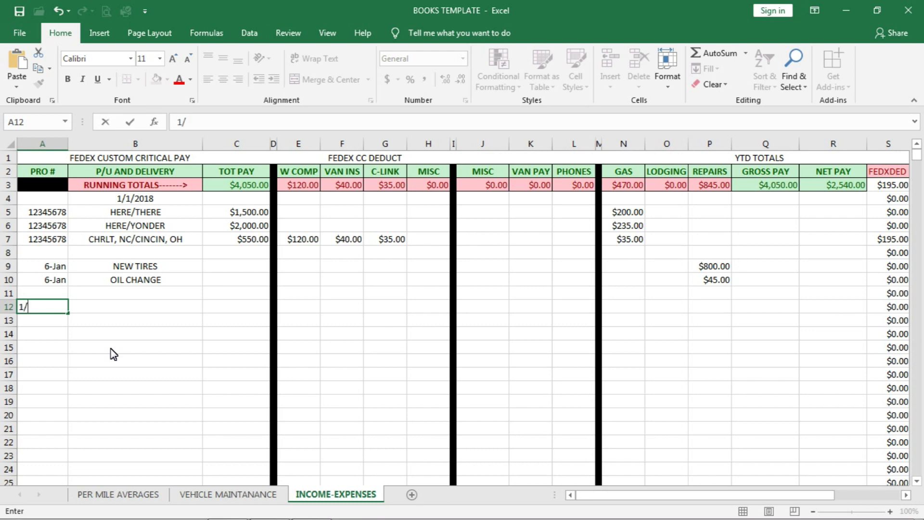
{"action": "type", "text": "5"}
{"action": "key", "text": "Tab"}
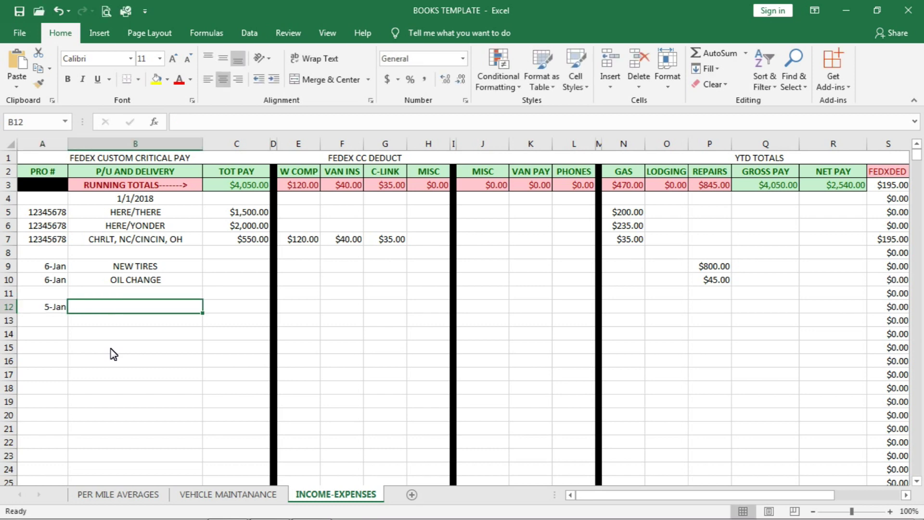
{"action": "type", "text": "NEW PHONE"}
- Record a MISC expense of 600 in column J for the new phone entry in row 12
{"action": "key", "text": "Tab"}
{"action": "key", "text": "Tab"}
{"action": "key", "text": "Tab"}
{"action": "key", "text": "Tab"}
{"action": "key", "text": "Tab"}
{"action": "key", "text": "Tab"}
{"action": "key", "text": "Tab"}
{"action": "key", "text": "Tab"}
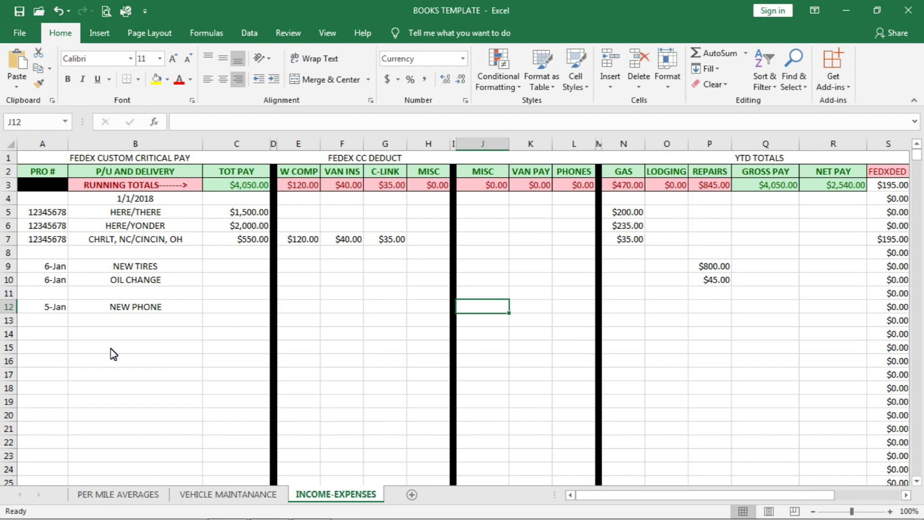
{"action": "type", "text": "600"}
{"action": "key", "text": "Tab"}
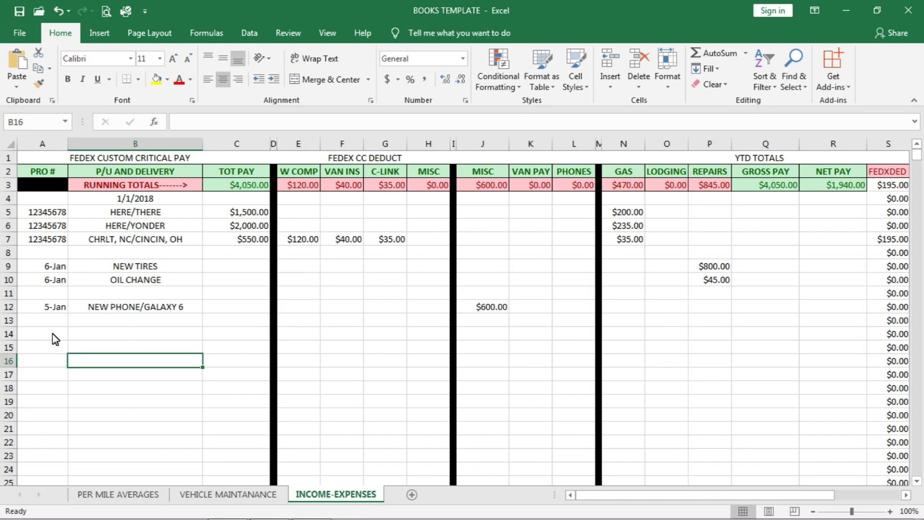
- Enter the date 1/8/2018 in the P/U AND DELIVERY column of row 14 to head a new group of loads
{"action": "left_click", "coordinate": [52, 334]}
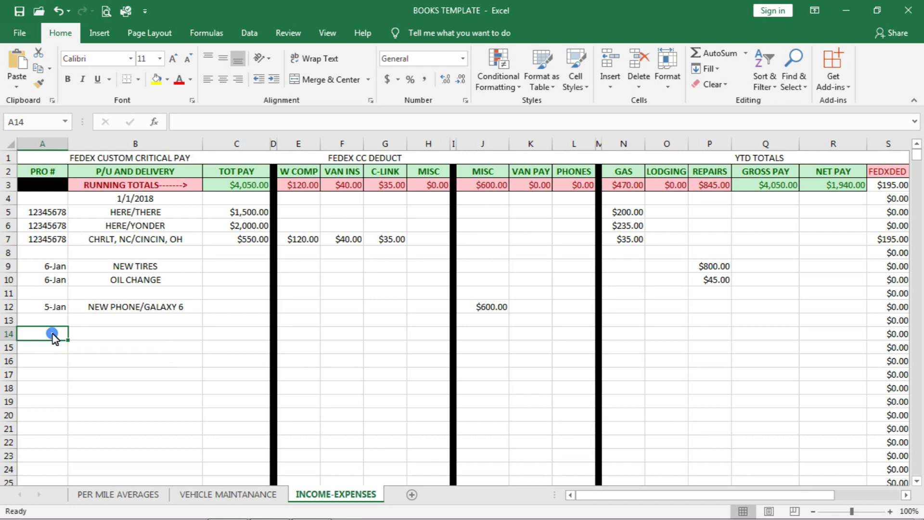
{"action": "left_click", "coordinate": [113, 334]}
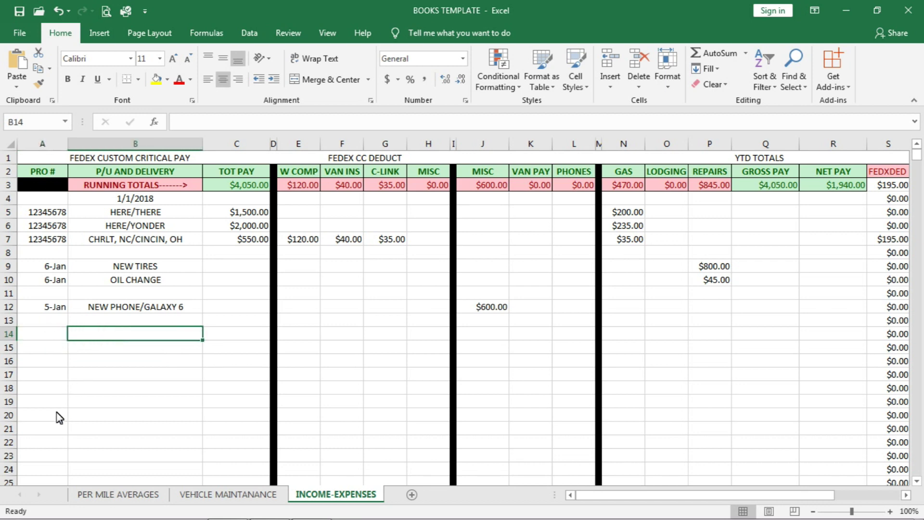
{"action": "type", "text": "1/8"}
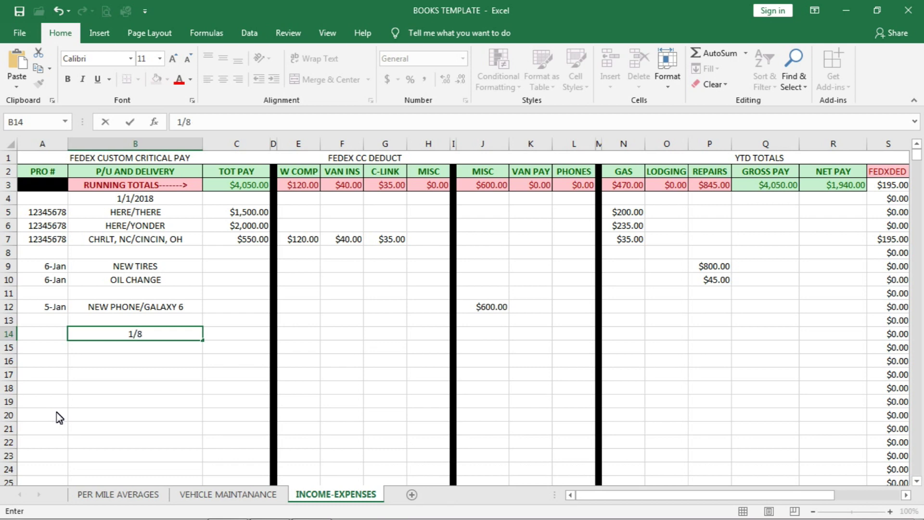
{"action": "type", "text": "/2018"}
{"action": "key", "text": "Return"}
- Enter a load in row 15 with a sample PRO number, the route HERE/THERE and a total pay of 3400
{"action": "key", "text": "Left"}
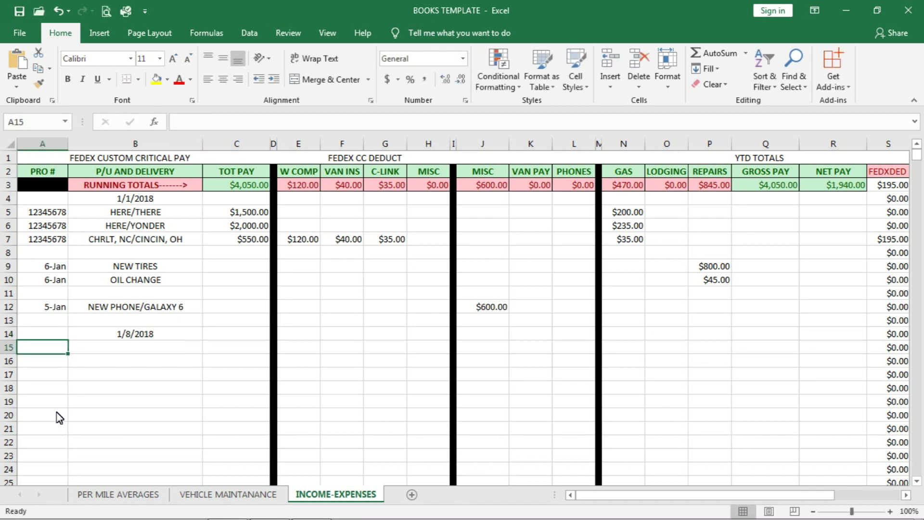
{"action": "type", "text": "1111"}
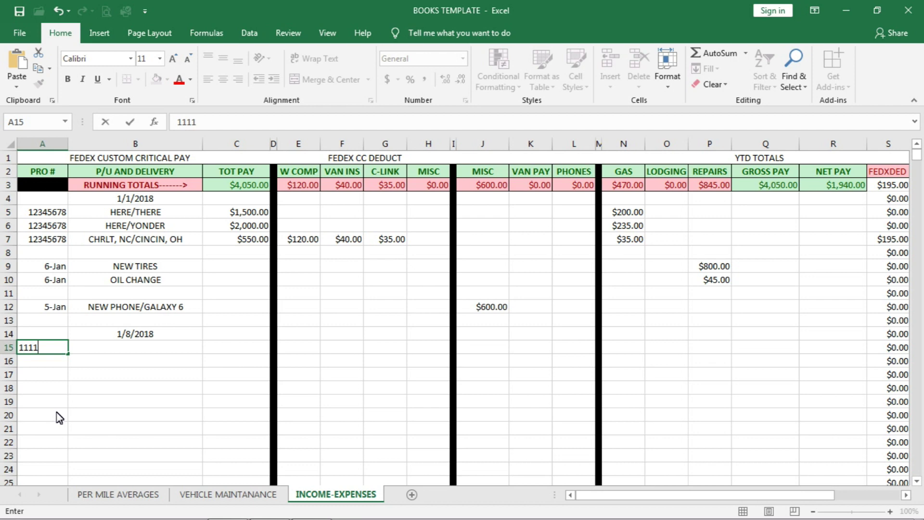
{"action": "type", "text": "2345"}
{"action": "key", "text": "Tab"}
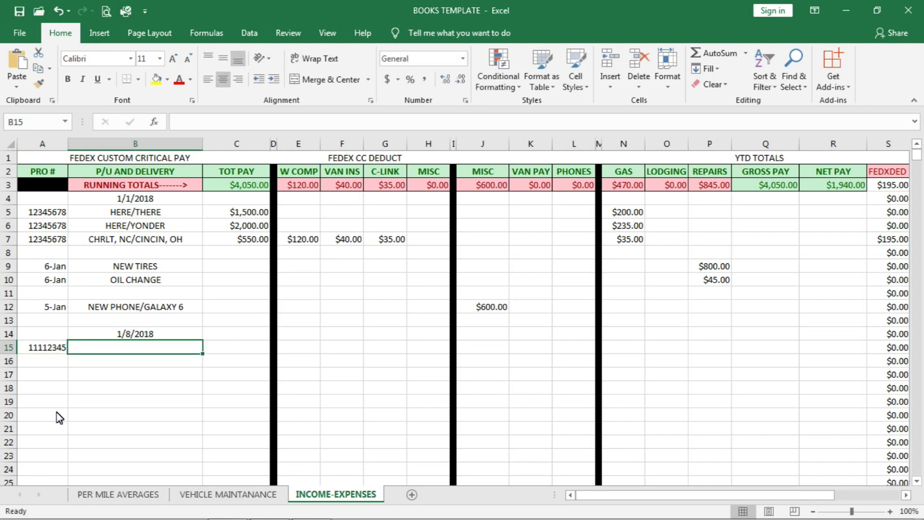
{"action": "type", "text": "HE"}
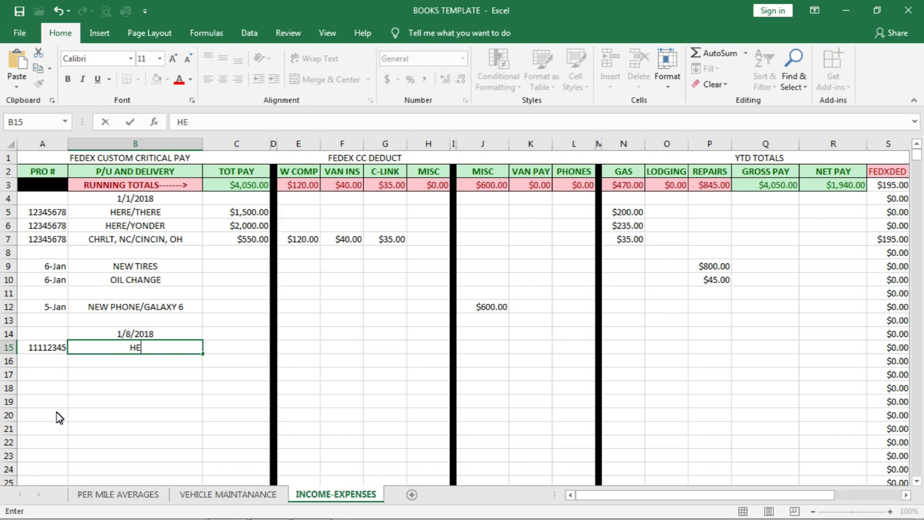
{"action": "type", "text": "RE/THERE"}
{"action": "key", "text": "Tab"}
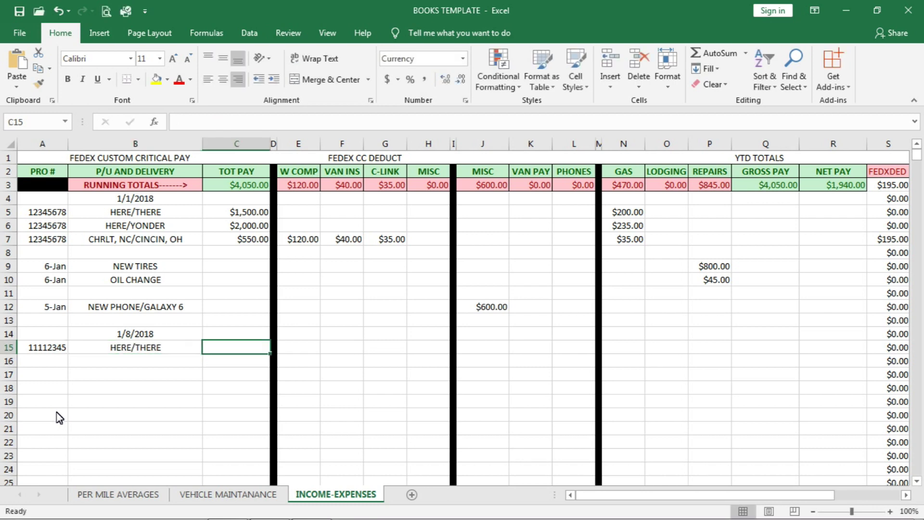
{"action": "type", "text": "3400"}
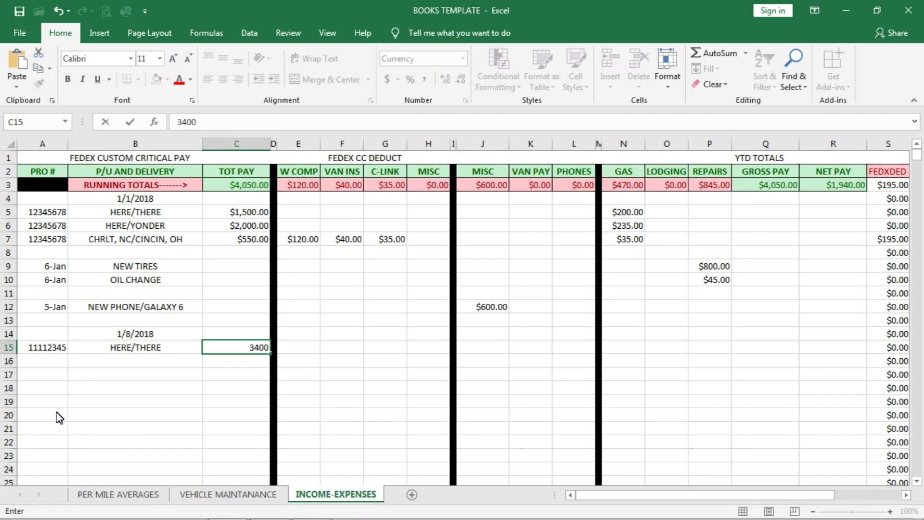
{"action": "key", "text": "Tab"}
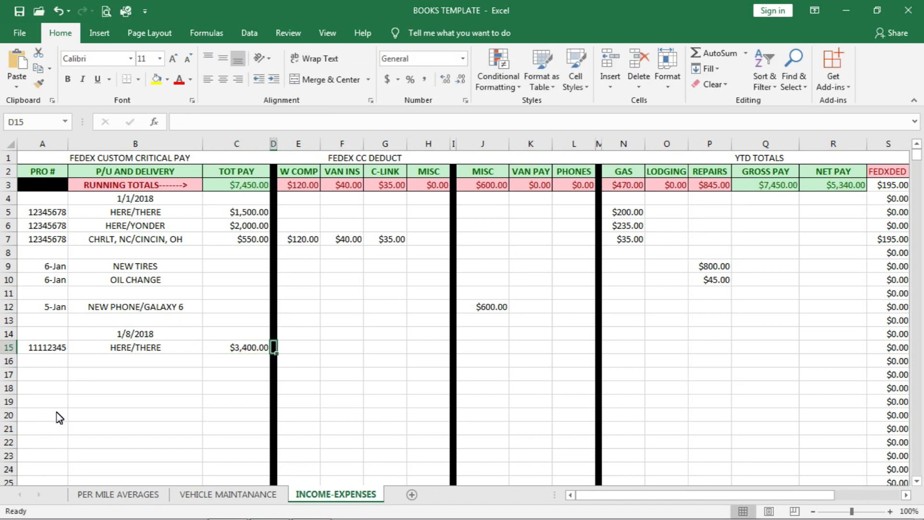
- Record a gas expense of 434 for the HERE/THERE load in row 15
{"action": "key", "text": "Tab"}
{"action": "key", "text": "Tab"}
{"action": "key", "text": "Tab"}
{"action": "key", "text": "Tab"}
{"action": "key", "text": "Tab"}
{"action": "key", "text": "Tab"}
{"action": "key", "text": "Tab"}
{"action": "key", "text": "Tab"}
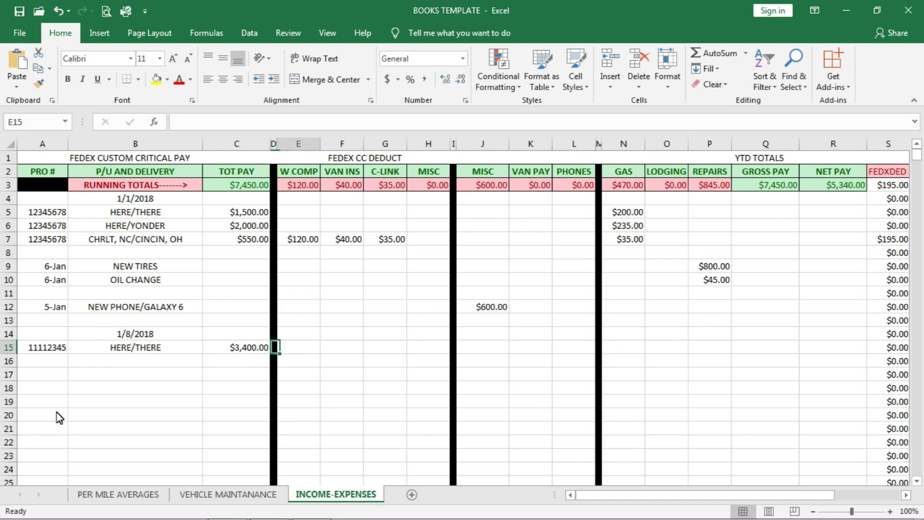
{"action": "key", "text": "Tab"}
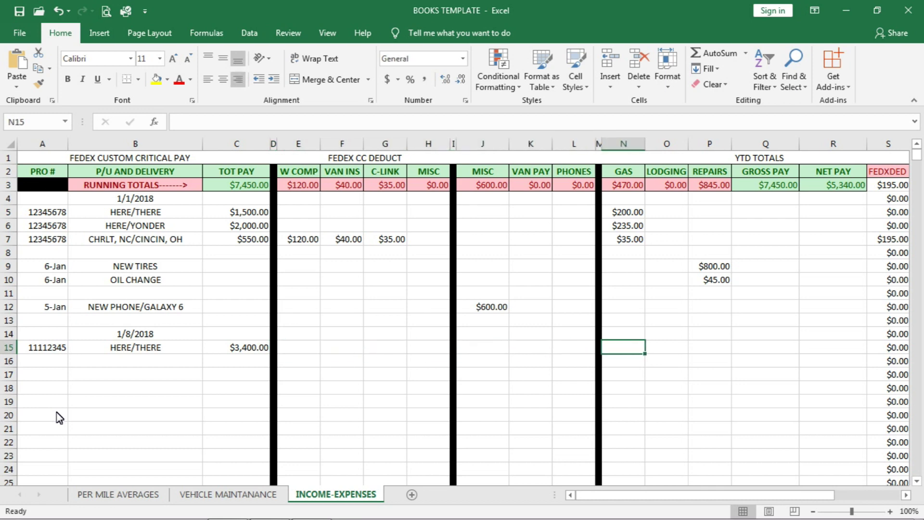
{"action": "type", "text": "434"}
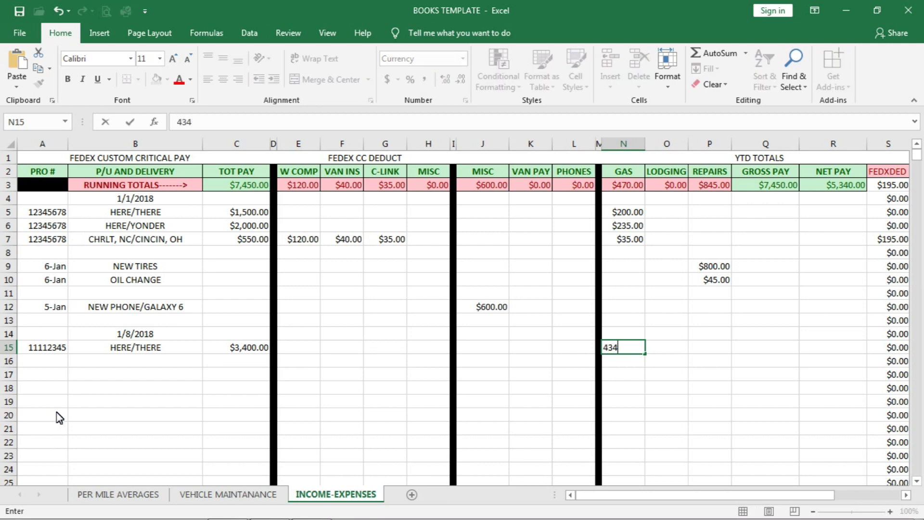
{"action": "key", "text": "Tab"}
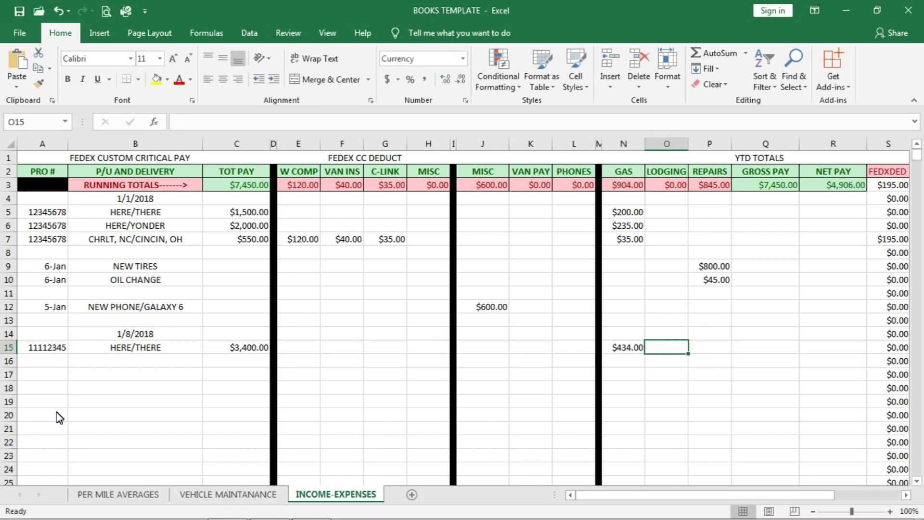
{"action": "key", "text": "Down"}
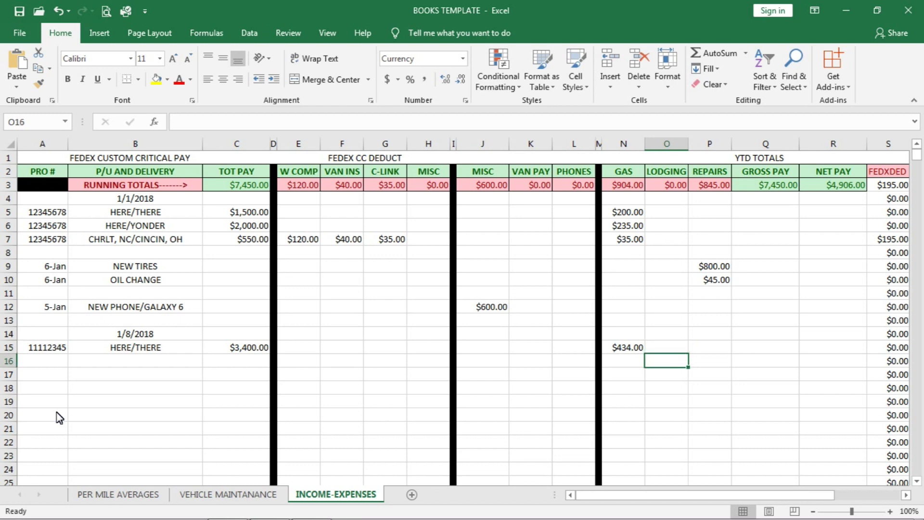
{"action": "key", "text": "Left"}
{"action": "key", "text": "Left"}
{"action": "key", "text": "Left"}
{"action": "key", "text": "Right"}
{"action": "key", "text": "Right"}
{"action": "key", "text": "Right"}
{"action": "key", "text": "Right"}
{"action": "key", "text": "Right"}
{"action": "key", "text": "Left"}
{"action": "key", "text": "Left"}
{"action": "key", "text": "Left"}
{"action": "key", "text": "Right"}
{"action": "key", "text": "Right"}
{"action": "key", "text": "Left"}
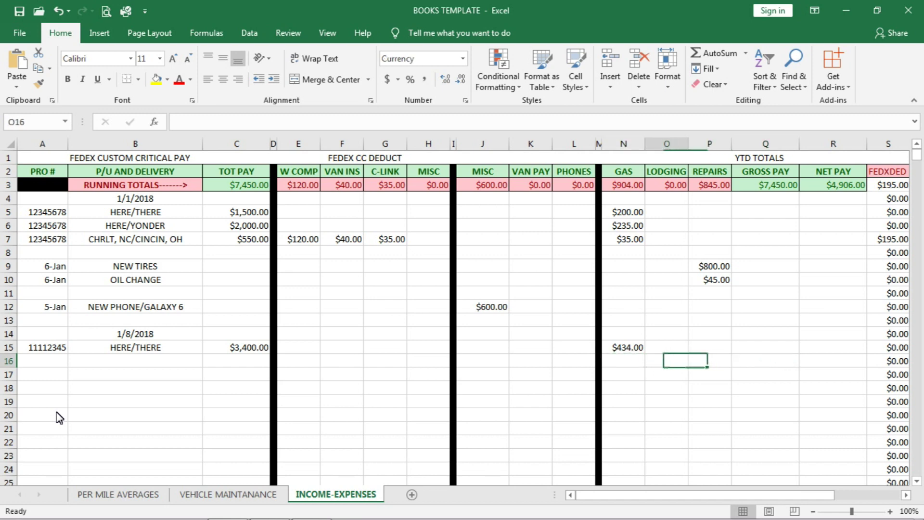
{"action": "key", "text": "Left"}
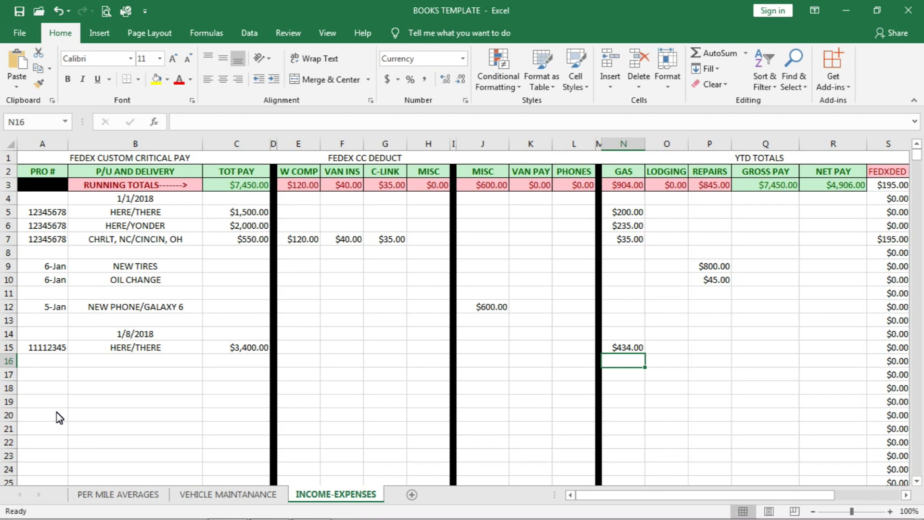
- Record a lodging expense of 100 for the CHRLT, NC/CINCIN, OH load in row 7
{"action": "key", "text": "Up"}
{"action": "key", "text": "Up"}
{"action": "key", "text": "Up"}
{"action": "key", "text": "Up"}
{"action": "key", "text": "Up"}
{"action": "key", "text": "Up"}
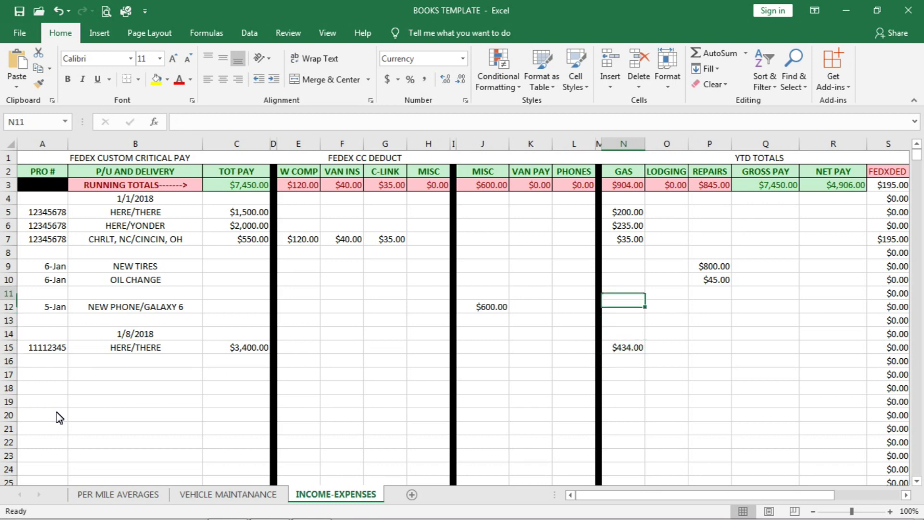
{"action": "key", "text": "Up"}
{"action": "key", "text": "Up"}
{"action": "key", "text": "Up"}
{"action": "key", "text": "Right"}
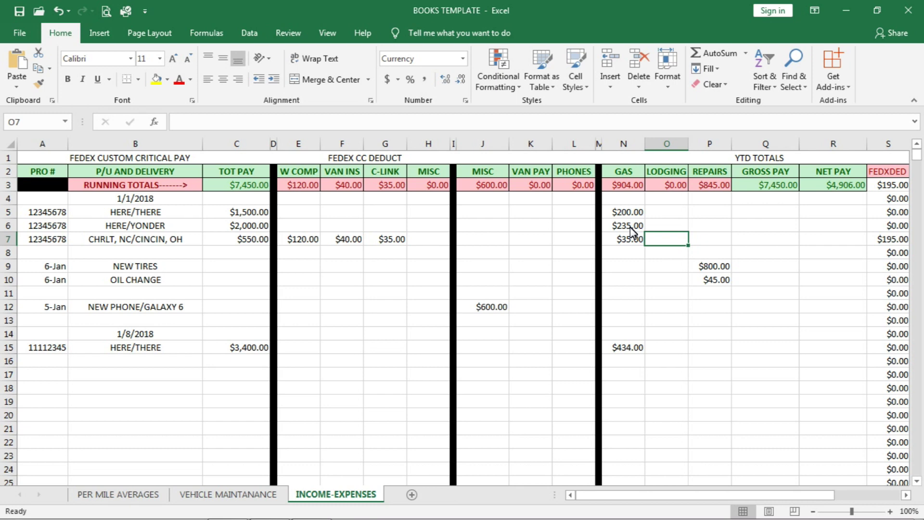
{"action": "left_click", "coordinate": [658, 237]}
{"action": "type", "text": "100"}
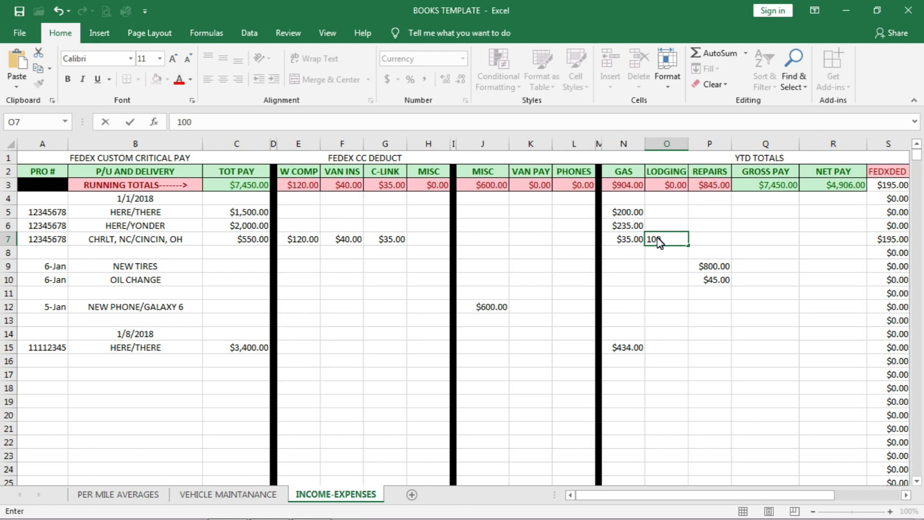
{"action": "key", "text": "Return"}
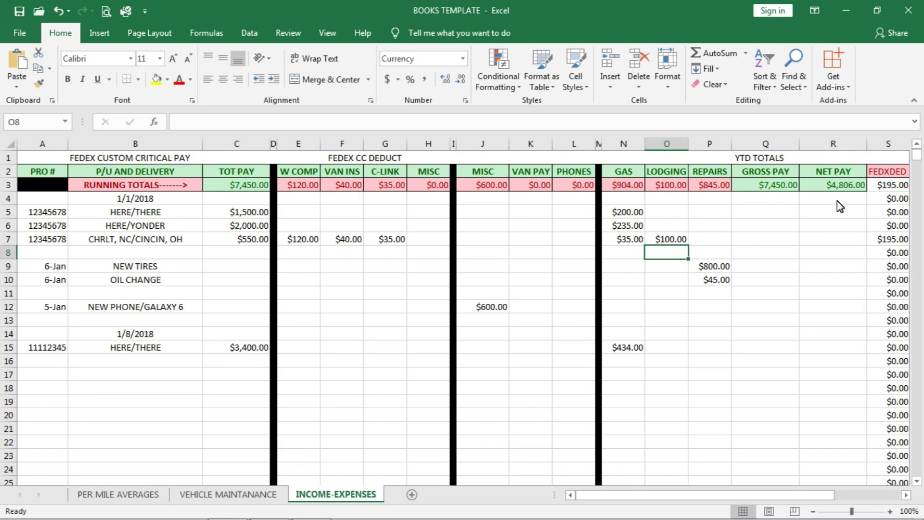
{"action": "mouse_move", "coordinate": [838, 201]}
{"action": "left_mouse_down"}
{"action": "mouse_move", "coordinate": [887, 184]}
{"action": "mouse_move", "coordinate": [794, 221]}
{"action": "mouse_move", "coordinate": [815, 212]}
{"action": "left_mouse_up"}
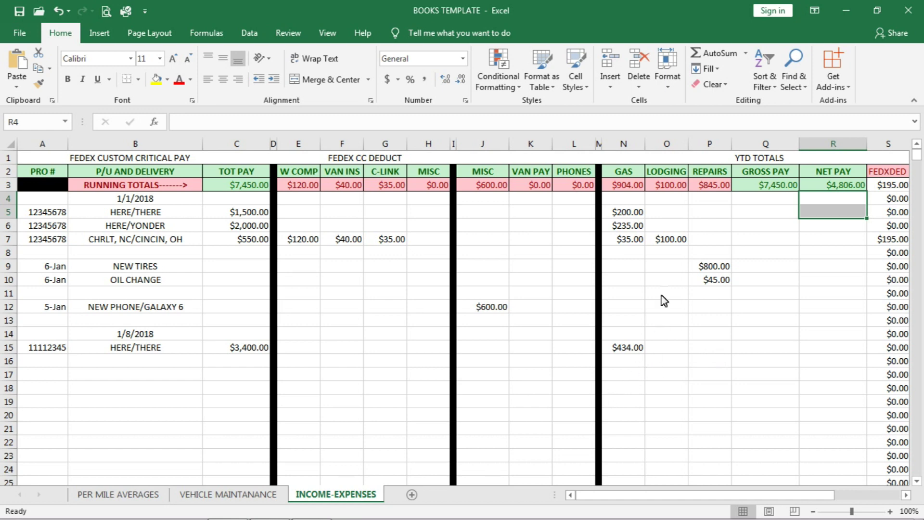
{"action": "left_click", "coordinate": [623, 229]}
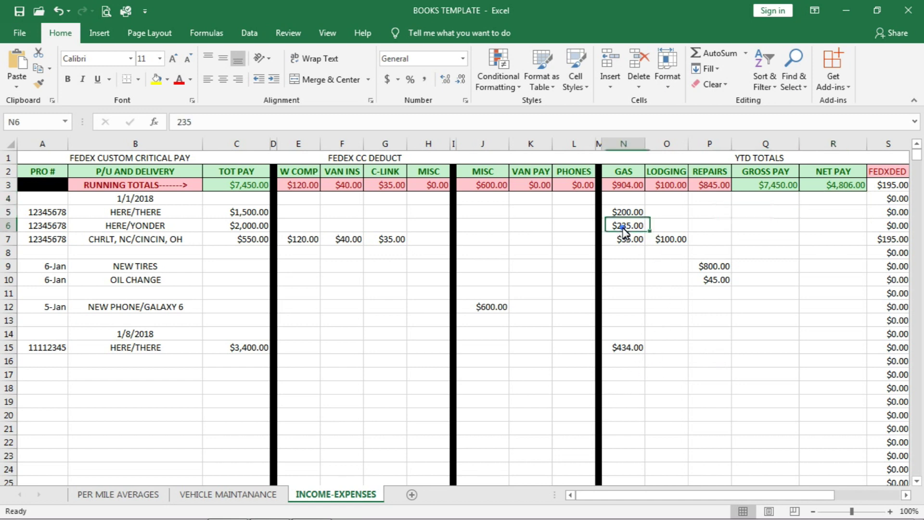
{"action": "left_click", "coordinate": [158, 228]}
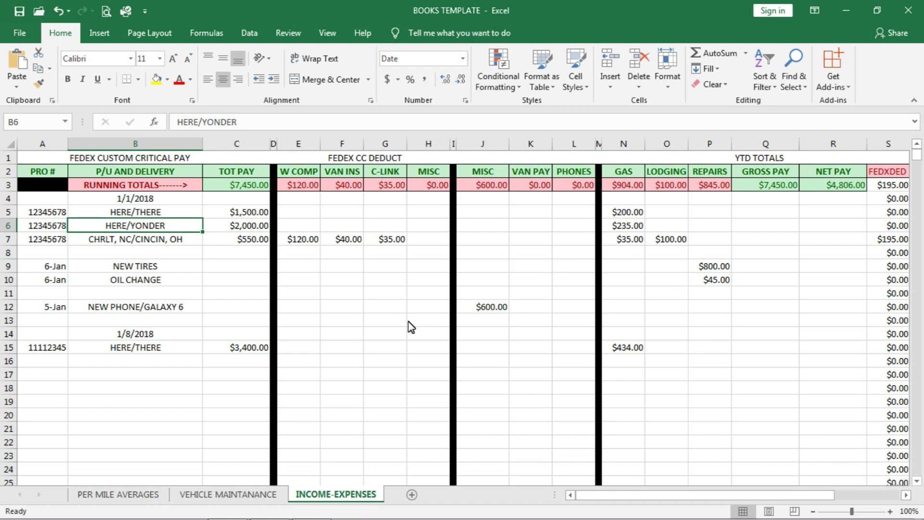
- Start another load entry in row 16 by filling in a sample PRO number
{"action": "left_click", "coordinate": [60, 362]}
{"action": "type", "text": "112"}
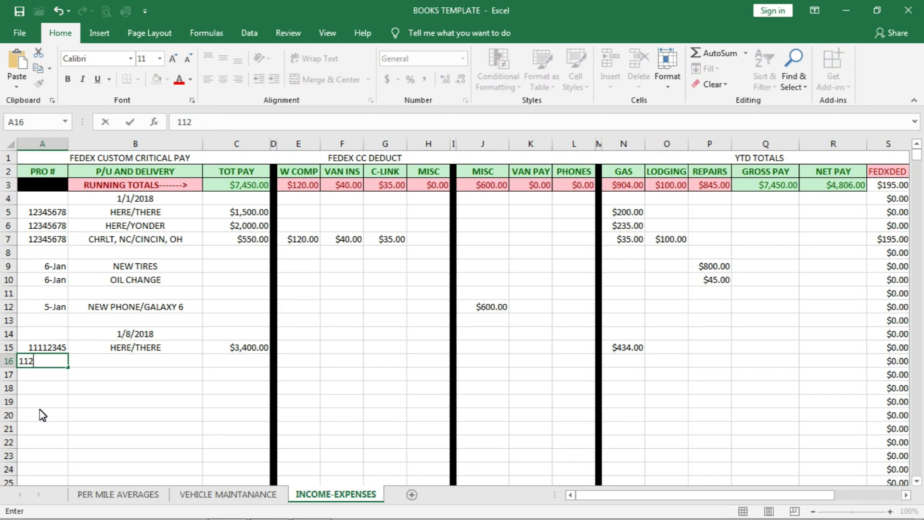
{"action": "type", "text": "122323"}
{"action": "key", "text": "Tab"}
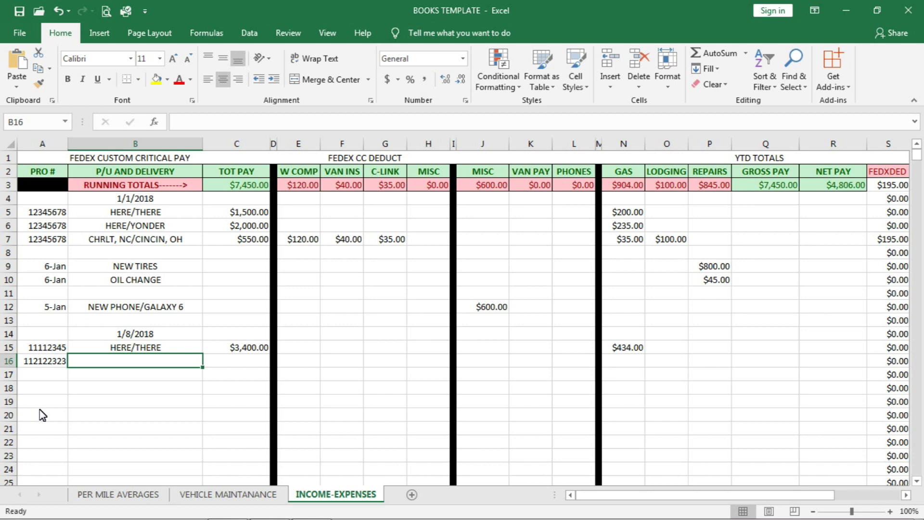
- Complete the load in row 16 with the route THERE/BACK and a total pay of 467
{"action": "type", "text": "THERE/B"}
{"action": "key", "text": "Caps_Lock"}
{"action": "type", "text": "ACK"}
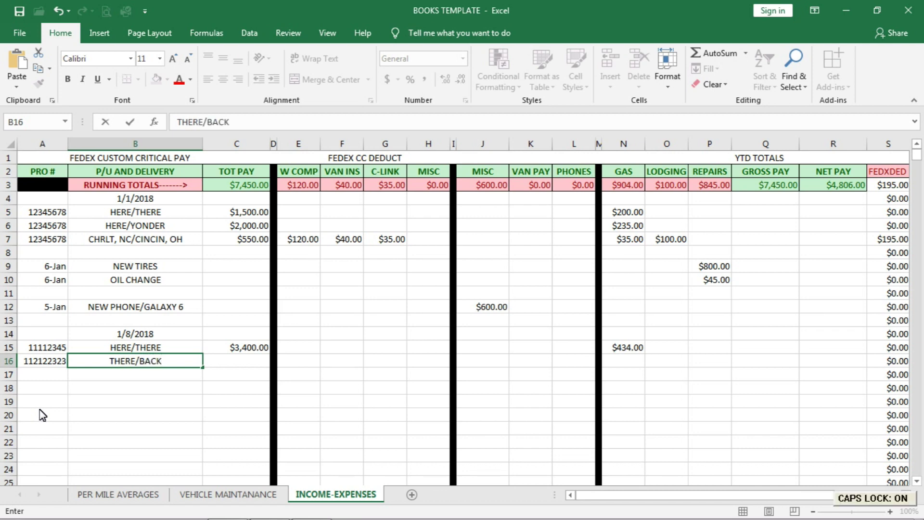
{"action": "key", "text": "Tab"}
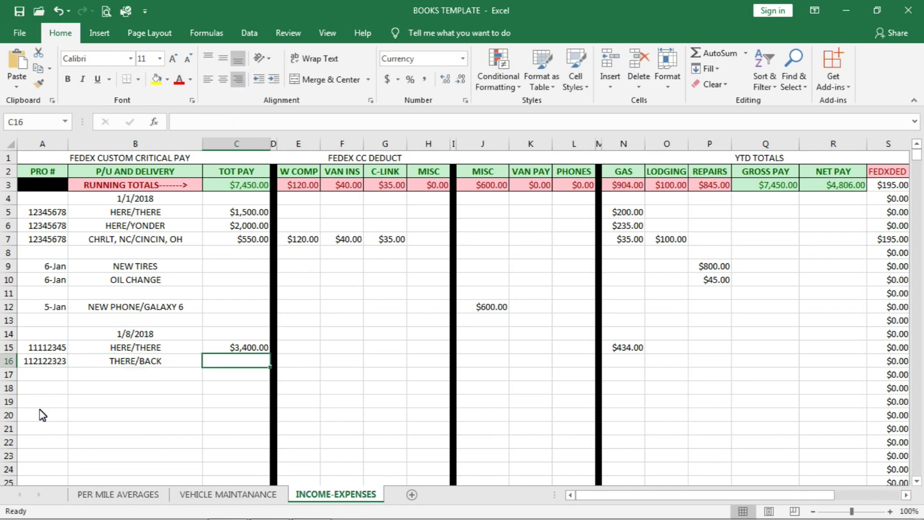
{"action": "type", "text": "467"}
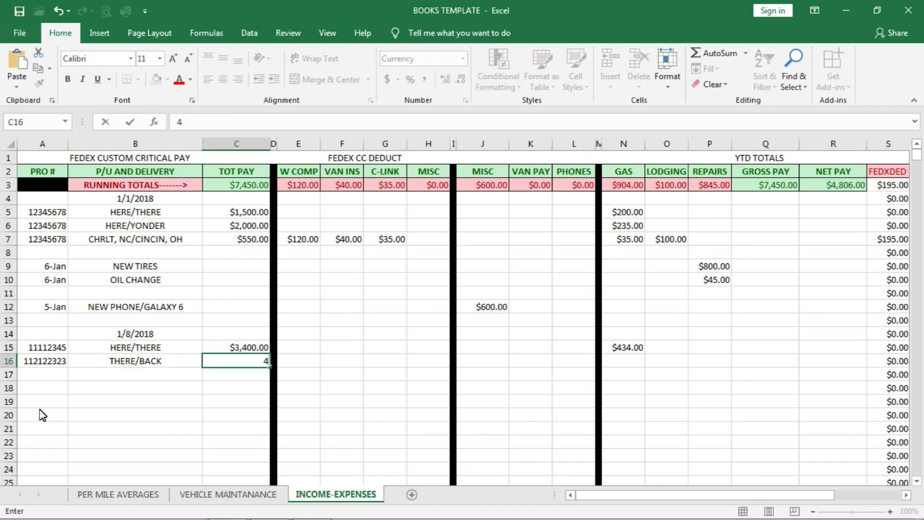
- Record a gas expense of 65 for the THERE/BACK load in row 16
{"action": "key", "text": "Tab"}
{"action": "key", "text": "Tab"}
{"action": "key", "text": "Tab"}
{"action": "key", "text": "Tab"}
{"action": "key", "text": "Tab"}
{"action": "key", "text": "Tab"}
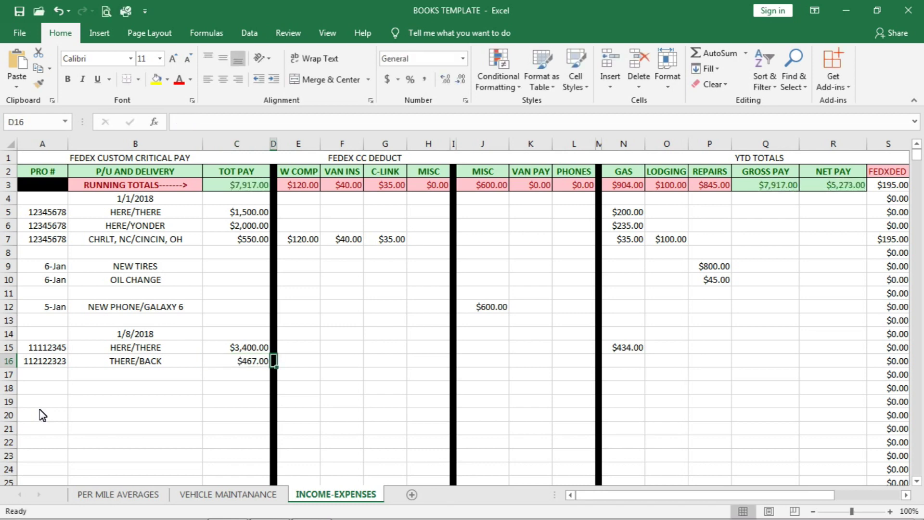
{"action": "key", "text": "Tab"}
{"action": "key", "text": "Tab"}
{"action": "key", "text": "Tab"}
{"action": "key", "text": "Tab"}
{"action": "key", "text": "Tab"}
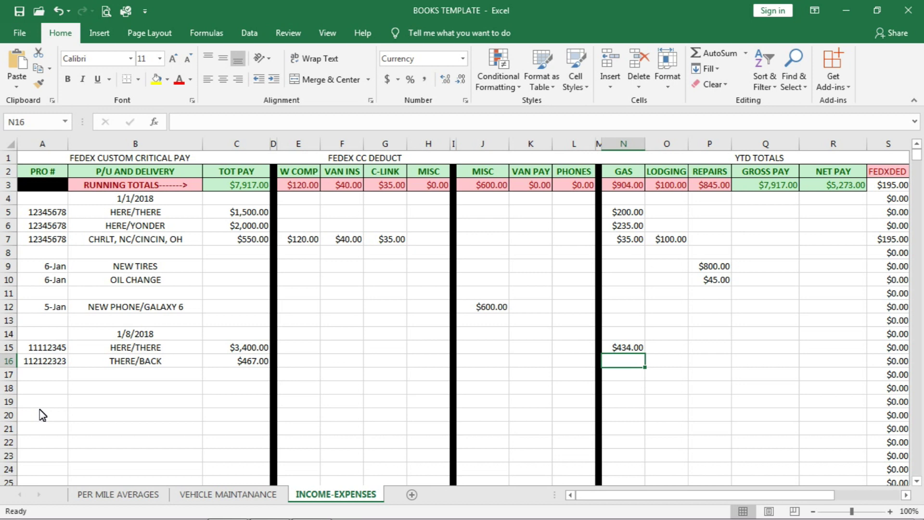
{"action": "type", "text": "65"}
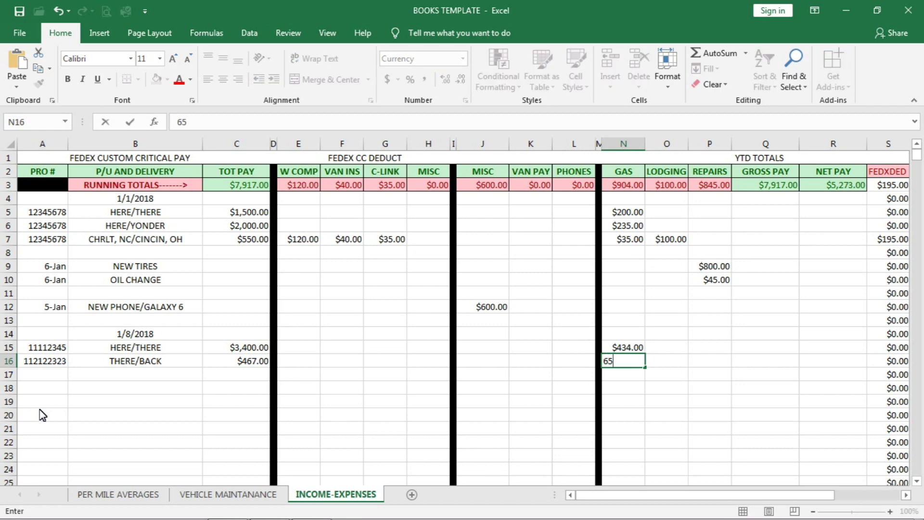
{"action": "key", "text": "Return"}
- Enter a load in row 17 with a sample PRO number, the route HERE/THERE and a total pay of 1235
{"action": "key", "text": "Left"}
{"action": "key", "text": "Left"}
{"action": "key", "text": "Left"}
{"action": "key", "text": "Left"}
{"action": "key", "text": "Left"}
{"action": "key", "text": "Left"}
{"action": "key", "text": "Left"}
{"action": "key", "text": "Left"}
{"action": "key", "text": "Left"}
{"action": "key", "text": "Left"}
{"action": "key", "text": "Left"}
{"action": "key", "text": "Left"}
{"action": "key", "text": "Left"}
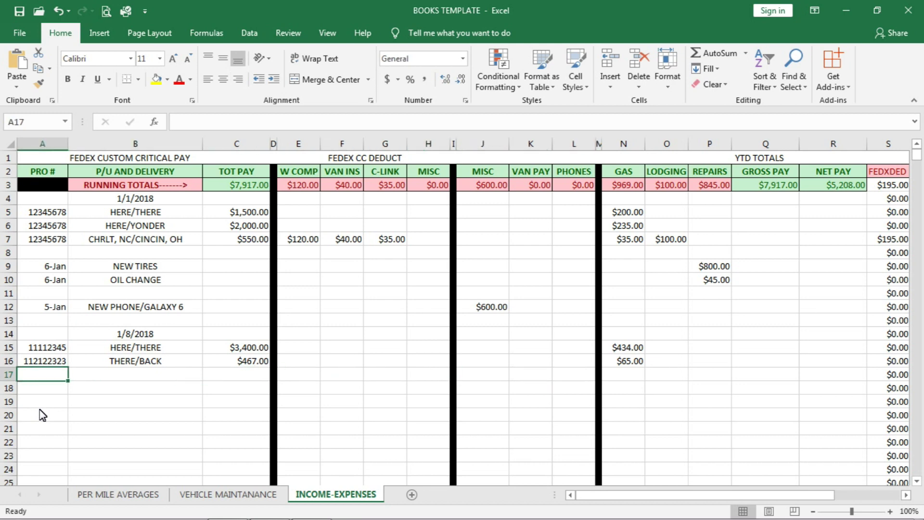
{"action": "type", "text": "12122323"}
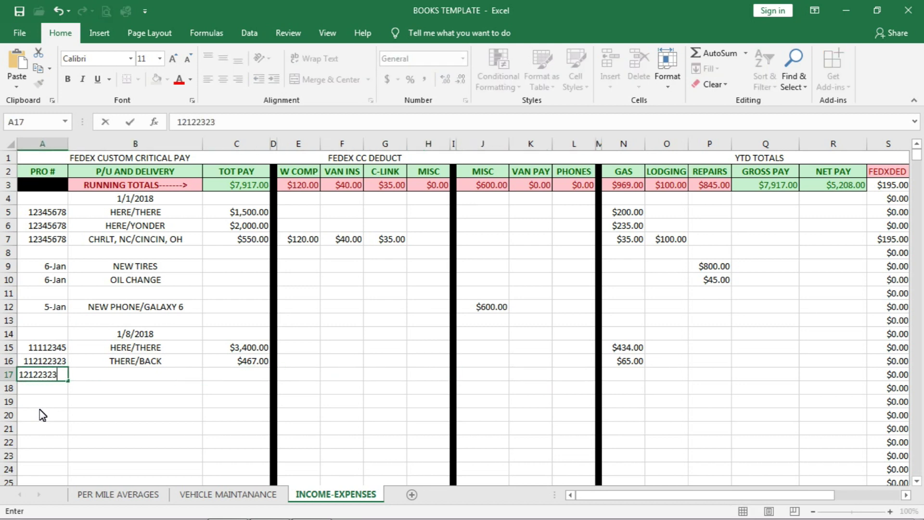
{"action": "key", "text": "Tab"}
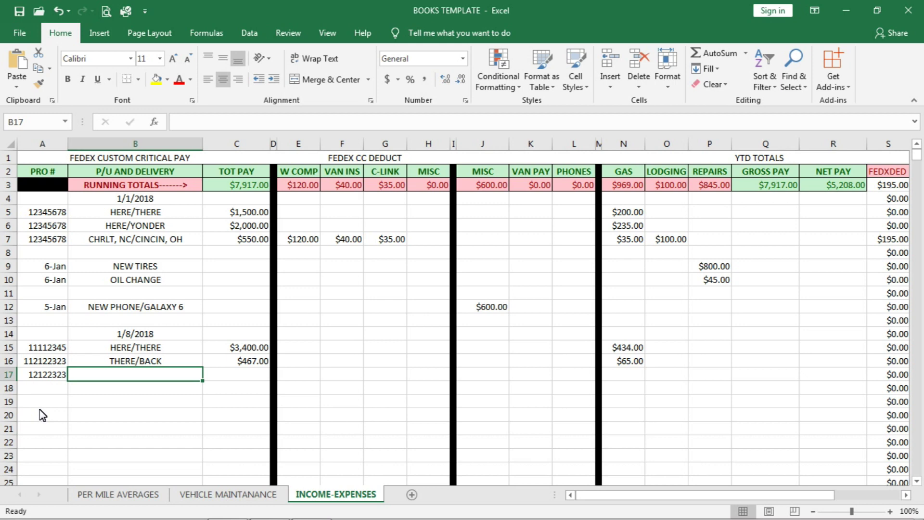
{"action": "type", "text": "HERE/T"}
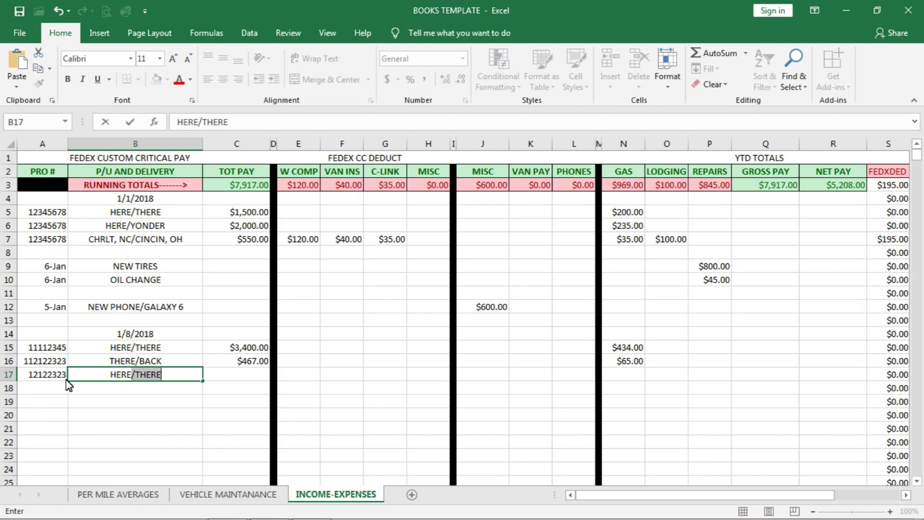
{"action": "type", "text": "THERE"}
{"action": "key", "text": "Tab"}
{"action": "type", "text": "1235"}
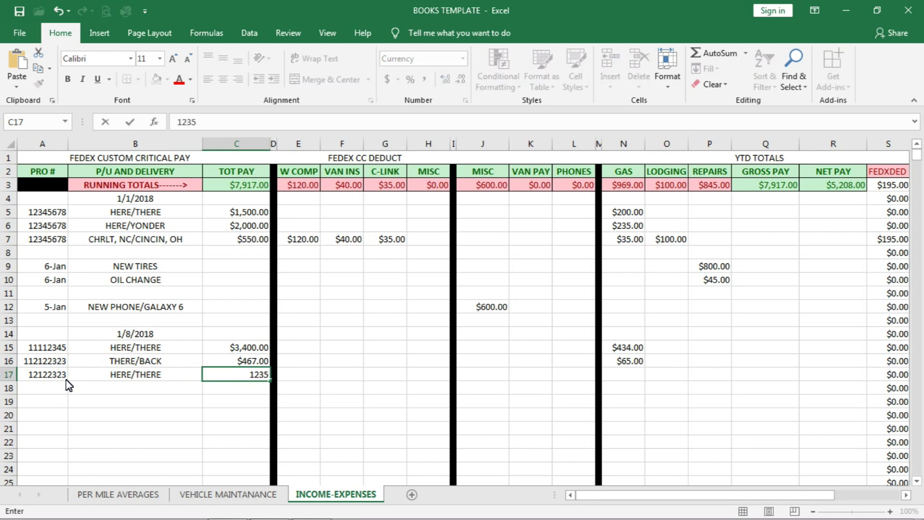
- Record a gas expense of 187 for the HERE/THERE load in row 17
{"action": "key", "text": "Tab"}
{"action": "key", "text": "Tab"}
{"action": "key", "text": "Tab"}
{"action": "key", "text": "Tab"}
{"action": "key", "text": "Tab"}
{"action": "key", "text": "Tab"}
{"action": "key", "text": "Tab"}
{"action": "key", "text": "Tab"}
{"action": "key", "text": "Tab"}
{"action": "key", "text": "Tab"}
{"action": "key", "text": "Tab"}
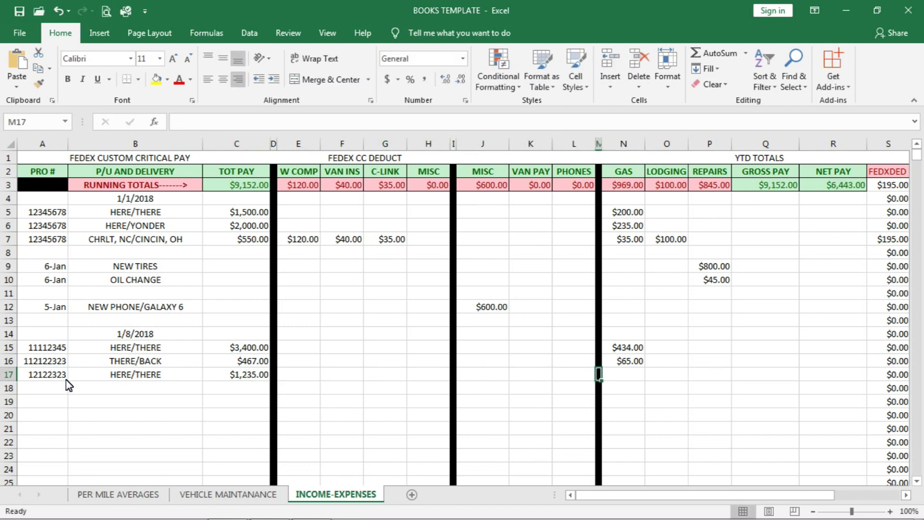
{"action": "type", "text": "187"}
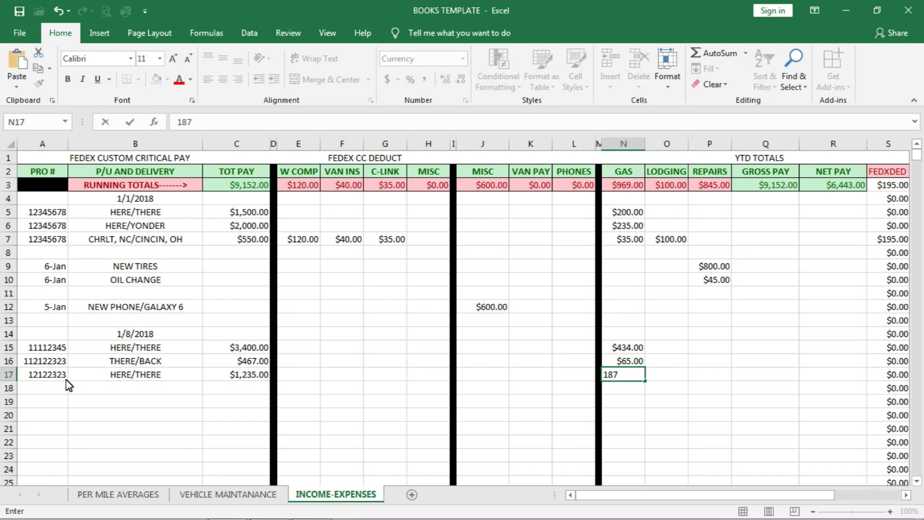
{"action": "key", "text": "Return"}
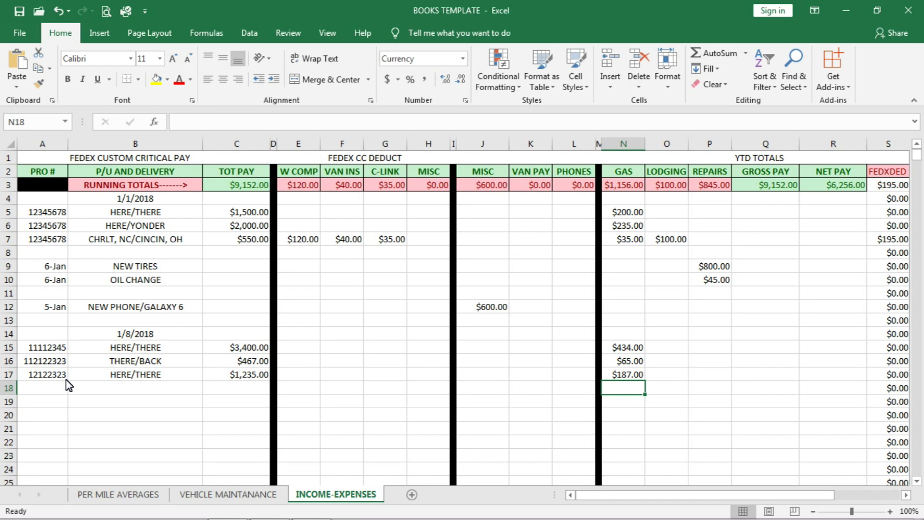
- Enter a load in row 18 with a sample PRO number, the route UP/OVER and a total pay of 2143
{"action": "key", "text": "Left"}
{"action": "key", "text": "Left"}
{"action": "key", "text": "Left"}
{"action": "key", "text": "Left"}
{"action": "key", "text": "Left"}
{"action": "key", "text": "Left"}
{"action": "key", "text": "Left"}
{"action": "key", "text": "Left"}
{"action": "key", "text": "Left"}
{"action": "key", "text": "Left"}
{"action": "key", "text": "Left"}
{"action": "key", "text": "Left"}
{"action": "key", "text": "Left"}
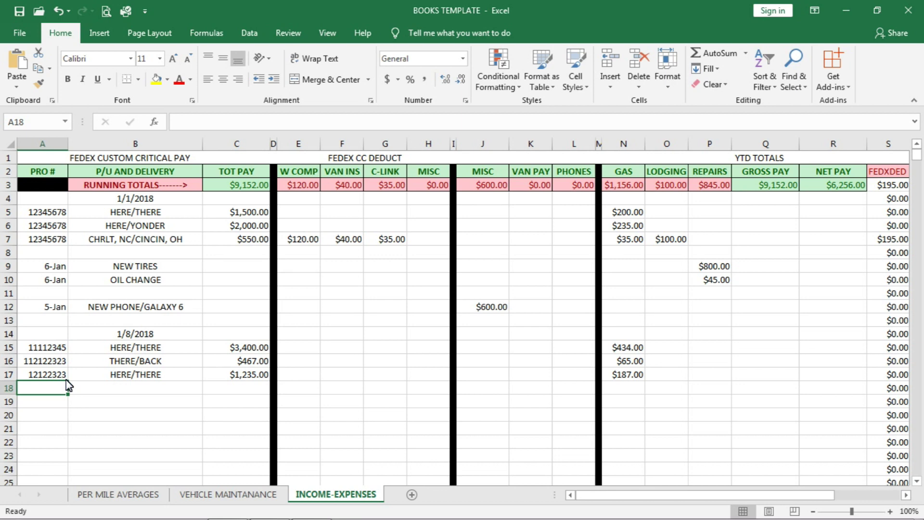
{"action": "type", "text": "12345678"}
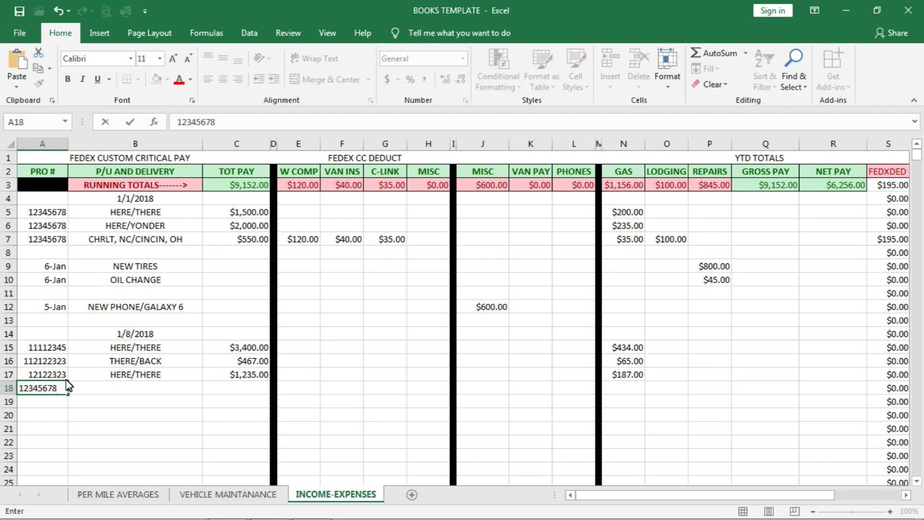
{"action": "key", "text": "Tab"}
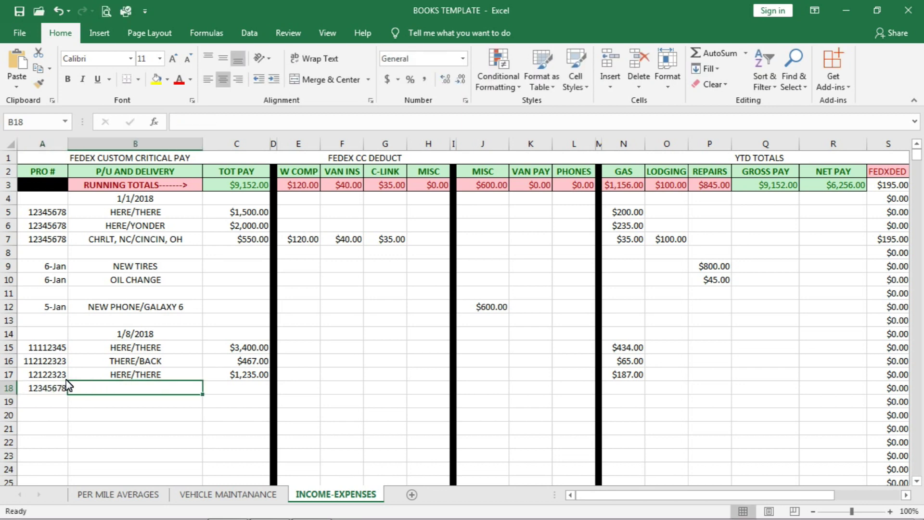
{"action": "type", "text": "UP"}
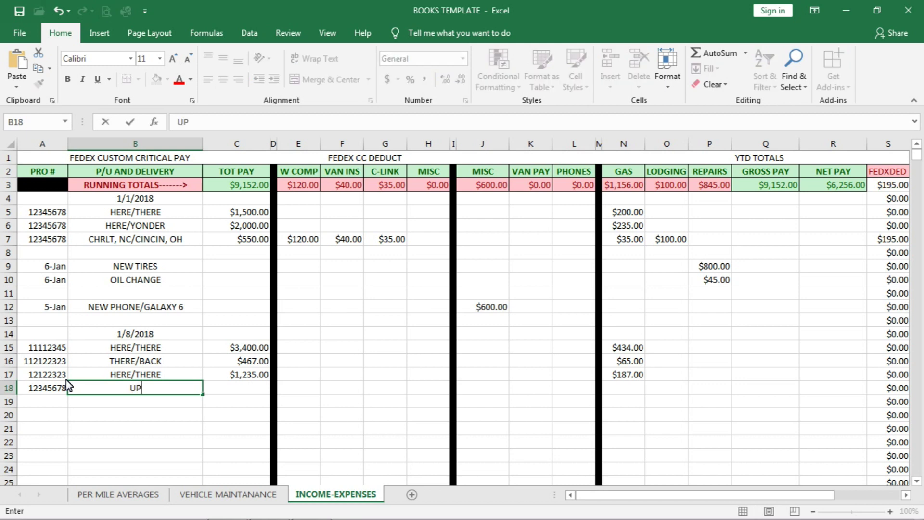
{"action": "type", "text": "/OVER"}
{"action": "key", "text": "Tab"}
{"action": "type", "text": "2143"}
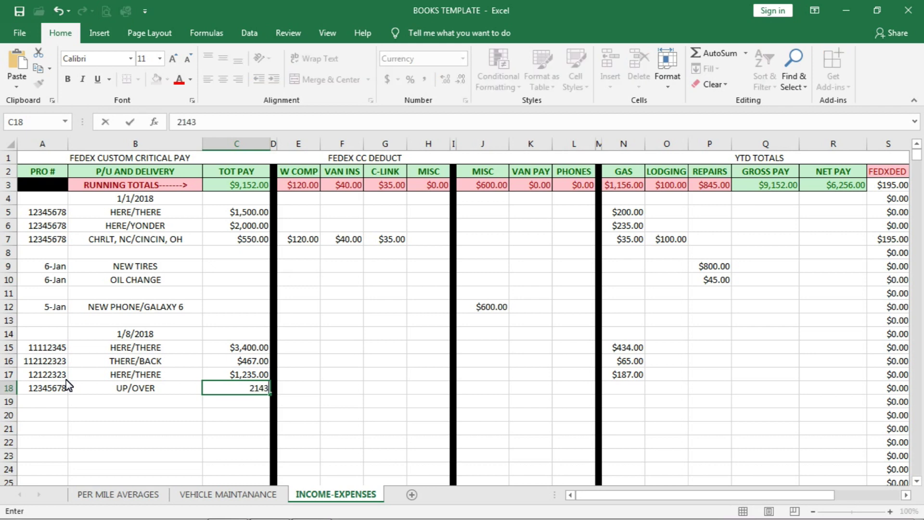
- Record a gas expense of 200 and a lodging expense of 100 for the UP/OVER load in row 18
{"action": "key", "text": "Tab"}
{"action": "key", "text": "Tab"}
{"action": "key", "text": "Tab"}
{"action": "key", "text": "Tab"}
{"action": "key", "text": "Tab"}
{"action": "key", "text": "Tab"}
{"action": "key", "text": "Tab"}
{"action": "key", "text": "Tab"}
{"action": "key", "text": "Tab"}
{"action": "key", "text": "Tab"}
{"action": "key", "text": "Tab"}
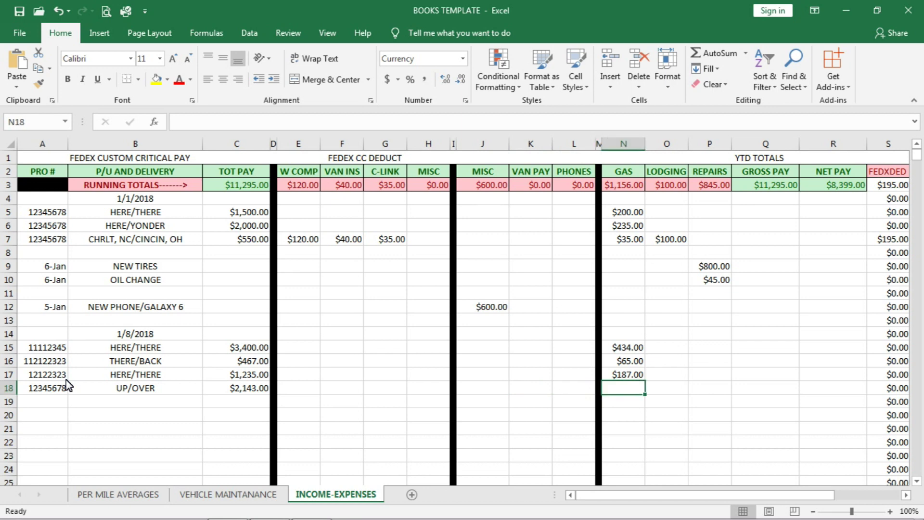
{"action": "type", "text": "200"}
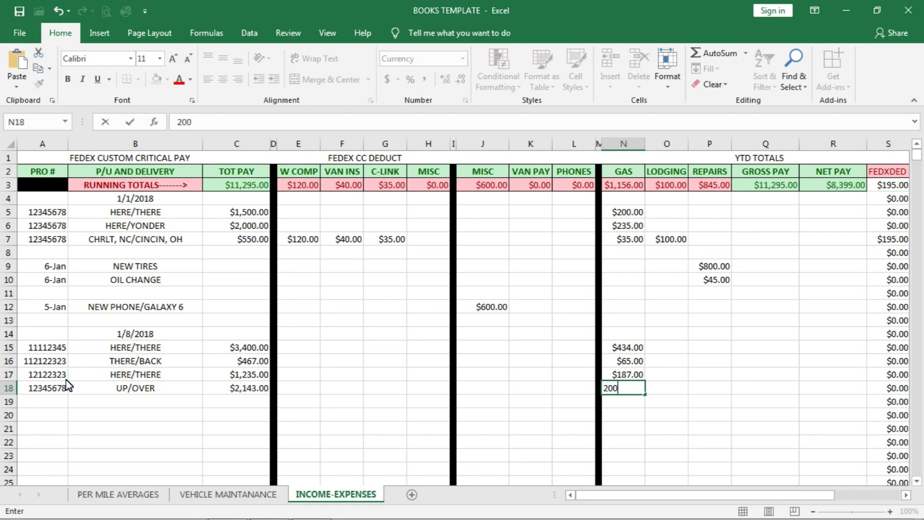
{"action": "key", "text": "Tab"}
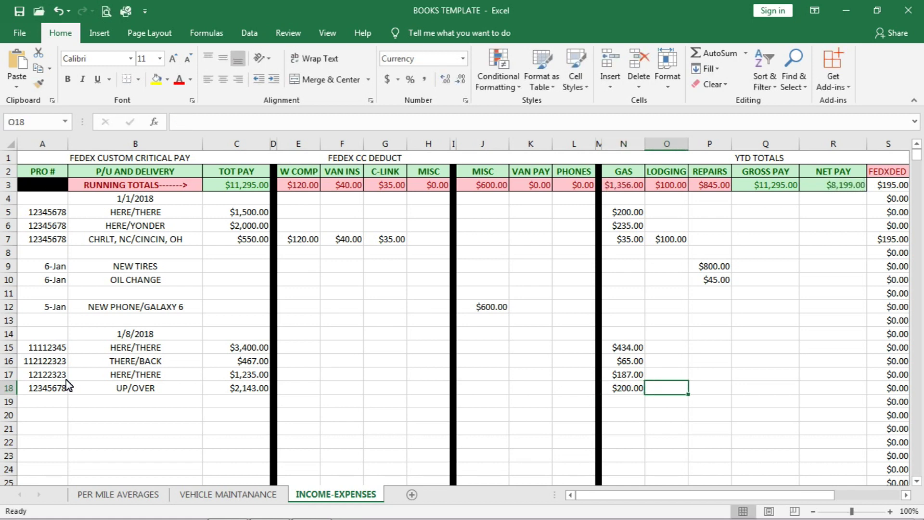
{"action": "type", "text": "100"}
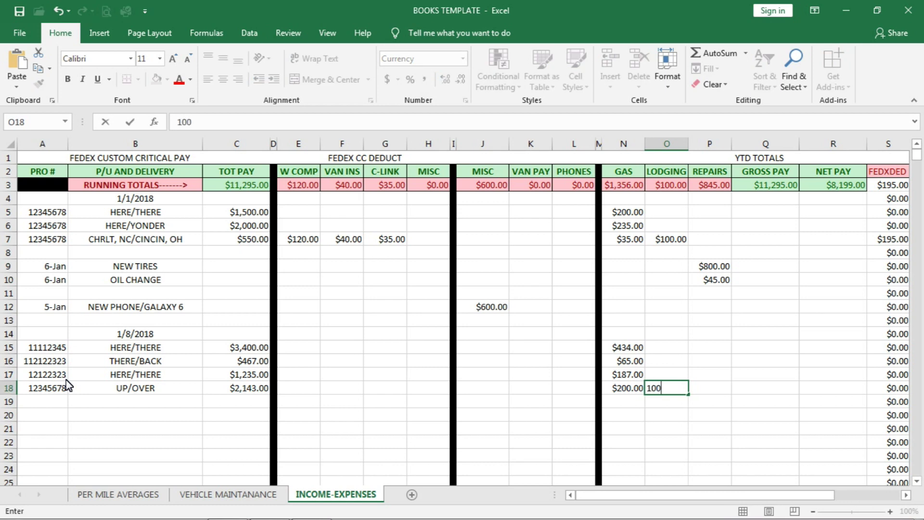
{"action": "key", "text": "Tab"}
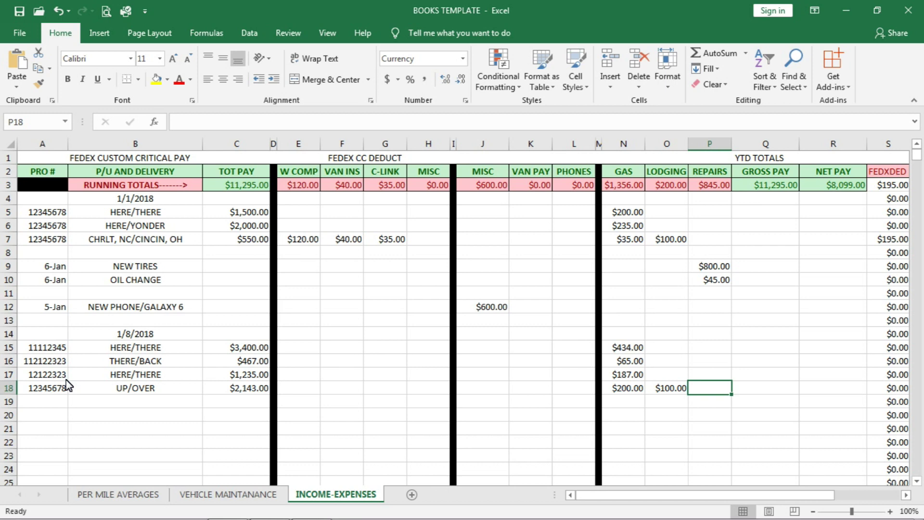
- Fill in the FedEx deductions for the UP/OVER load in row 18: W COMP 120, VAN INS 40 and C-LINK 35
{"action": "key", "text": "Down"}
{"action": "key", "text": "Up"}
{"action": "key", "text": "Left"}
{"action": "key", "text": "Left"}
{"action": "key", "text": "Left"}
{"action": "key", "text": "Left"}
{"action": "key", "text": "Left"}
{"action": "key", "text": "Left"}
{"action": "key", "text": "Left"}
{"action": "key", "text": "Left"}
{"action": "key", "text": "Left"}
{"action": "key", "text": "Left"}
{"action": "key", "text": "Left"}
{"action": "key", "text": "Left"}
{"action": "key", "text": "Left"}
{"action": "key", "text": "Right"}
{"action": "key", "text": "Right"}
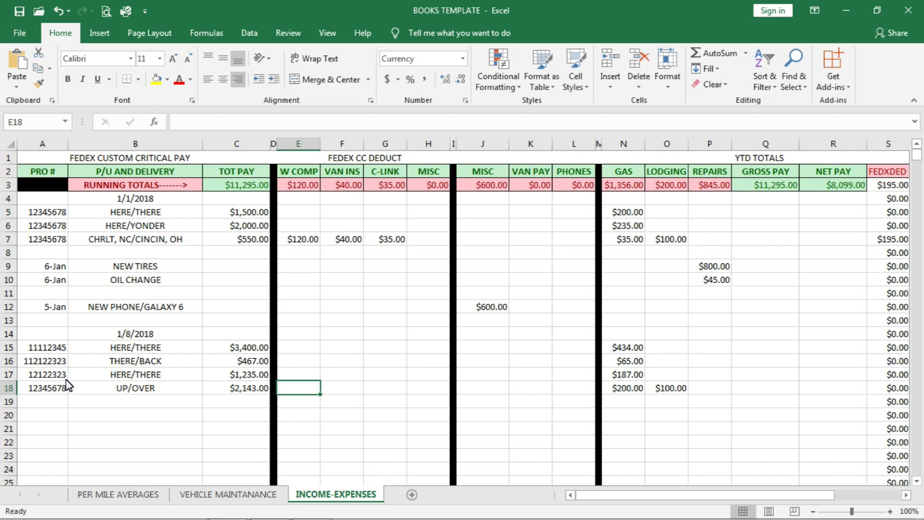
{"action": "type", "text": "120"}
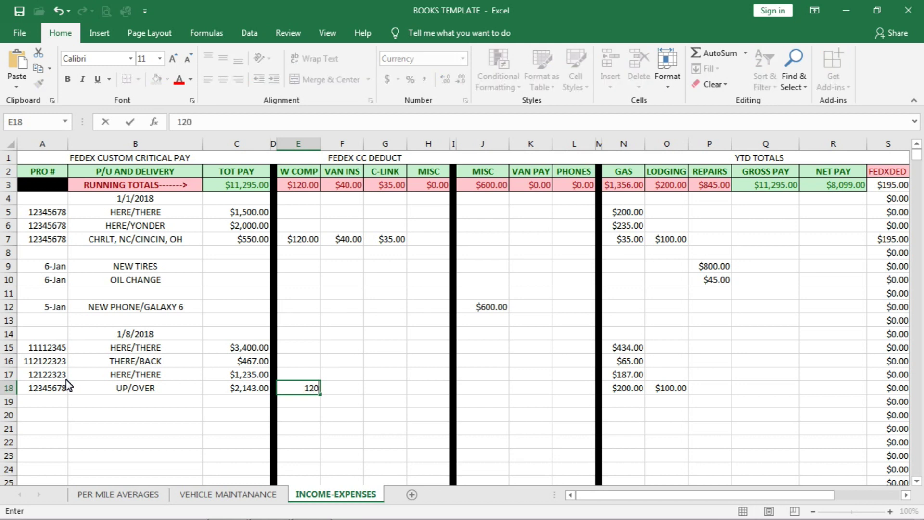
{"action": "key", "text": "Tab"}
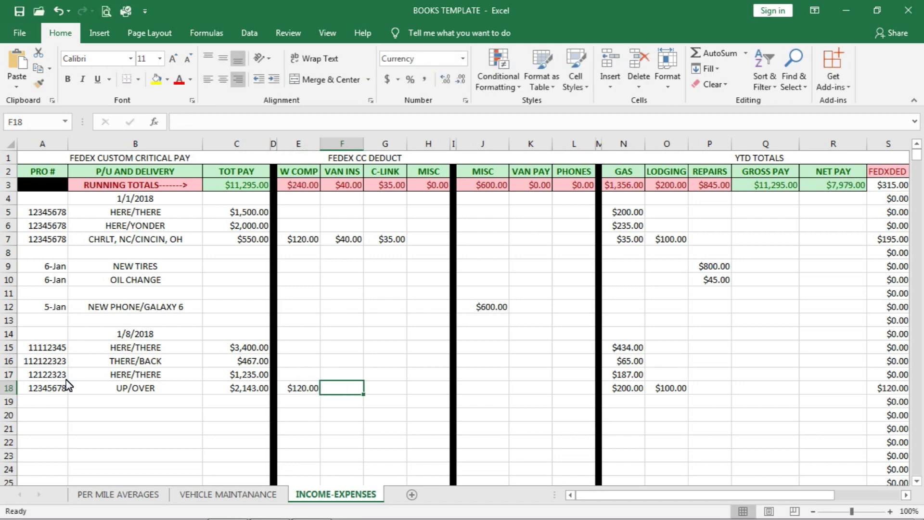
{"action": "type", "text": "40"}
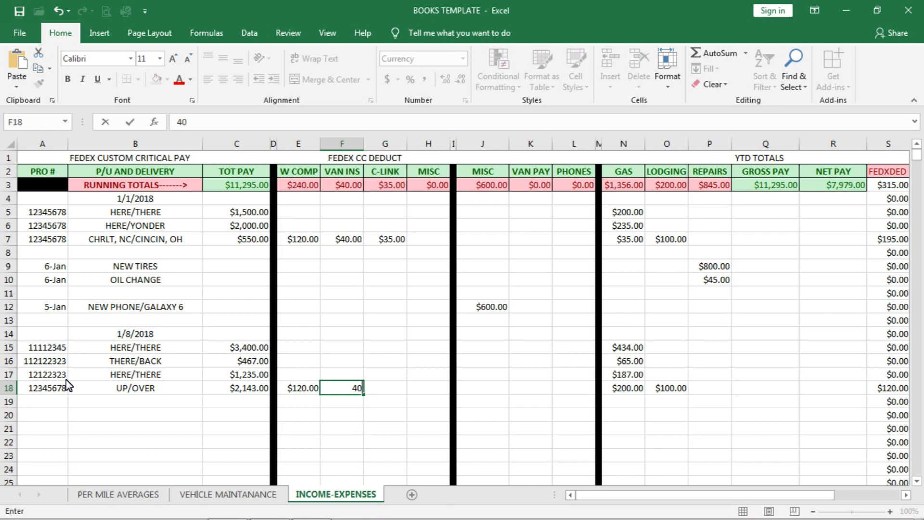
{"action": "key", "text": "Tab"}
{"action": "type", "text": "35"}
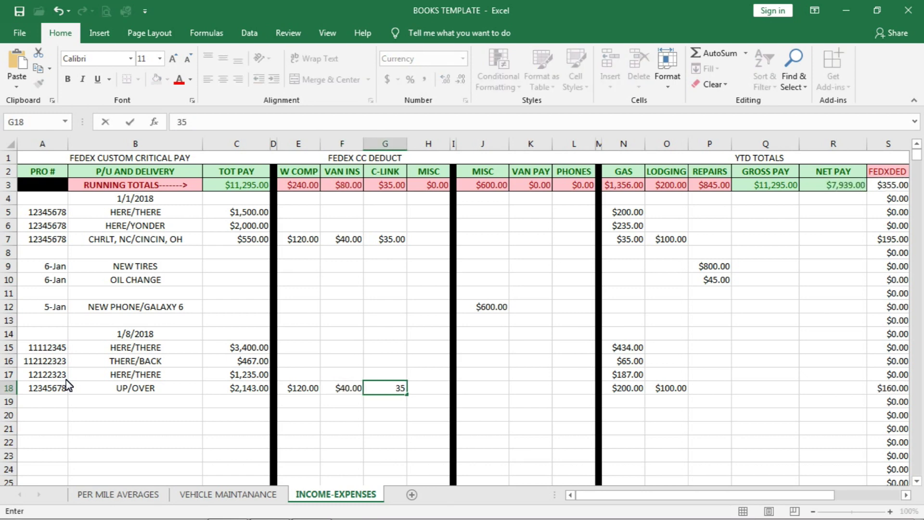
{"action": "key", "text": "Tab"}
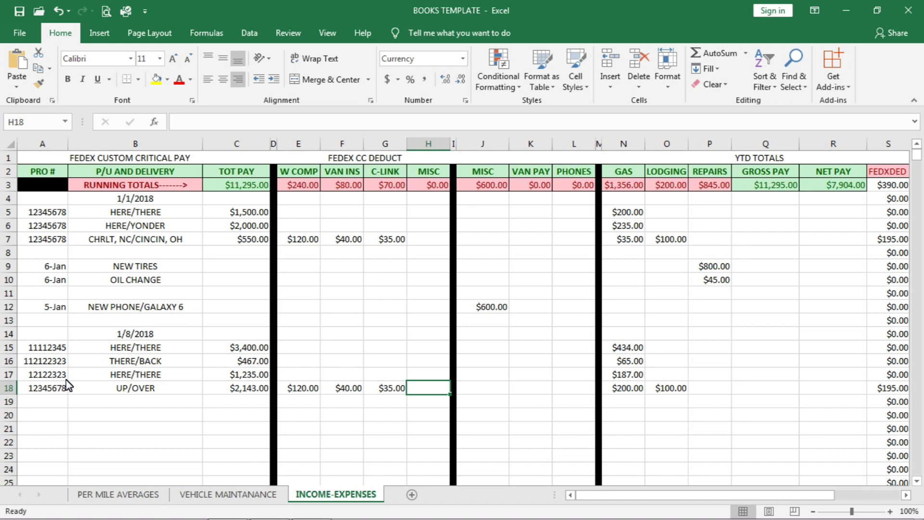
- Examine the FEDXDED deduction total for the UP/OVER load in row 18
{"action": "key", "text": "Right"}
{"action": "key", "text": "Right"}
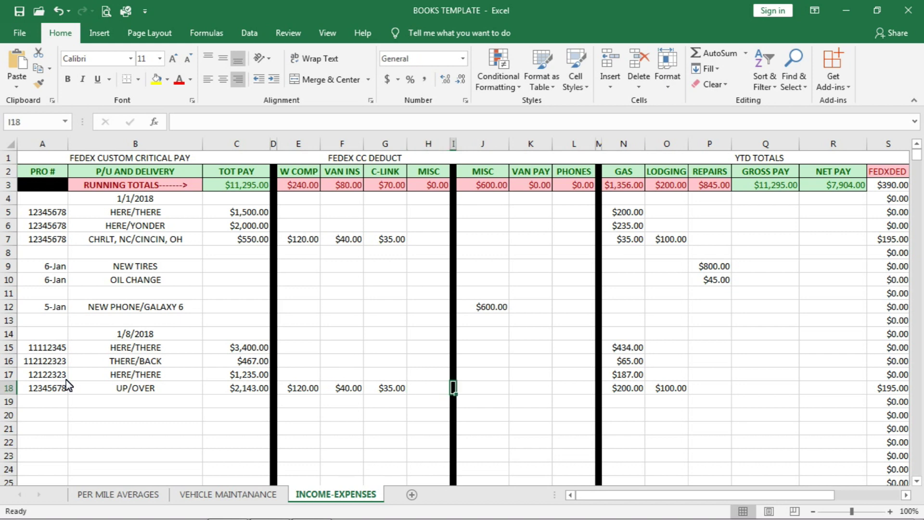
{"action": "key", "text": "Right"}
{"action": "key", "text": "Right"}
{"action": "key", "text": "Right"}
{"action": "key", "text": "Right"}
{"action": "key", "text": "Right"}
{"action": "key", "text": "Right"}
{"action": "key", "text": "Right"}
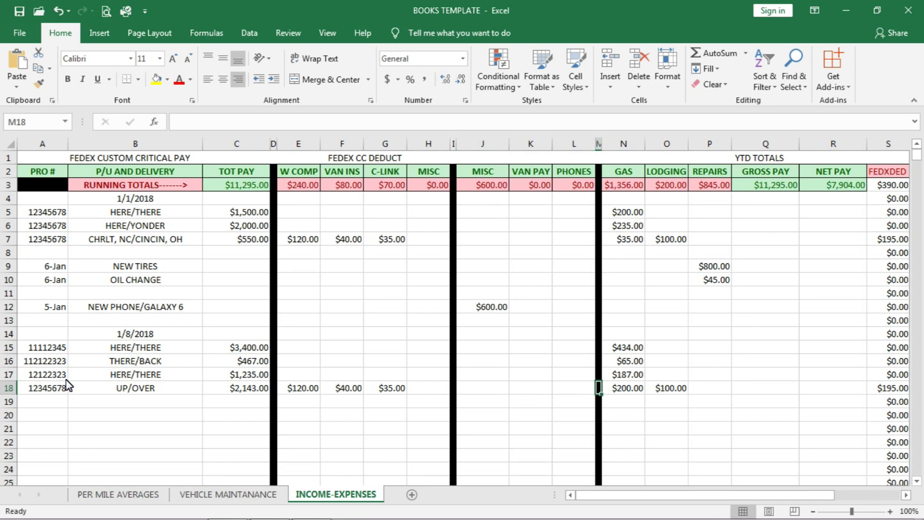
{"action": "key", "text": "Right"}
{"action": "key", "text": "Right"}
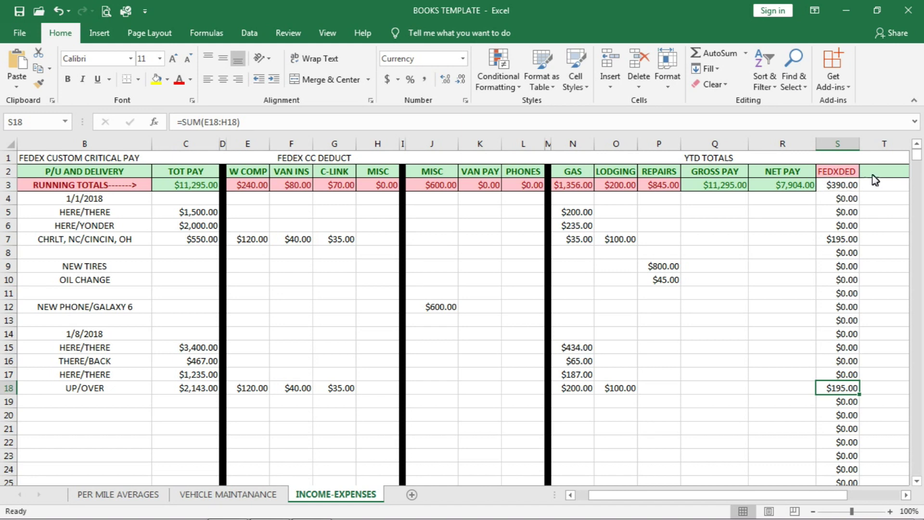
- Enter the date 1/15/2018 in the PRO # column of row 20
{"action": "scroll", "coordinate": [302, 299], "scroll_direction": "left", "scroll_amount": 1}
{"action": "left_click", "coordinate": [301, 299]}
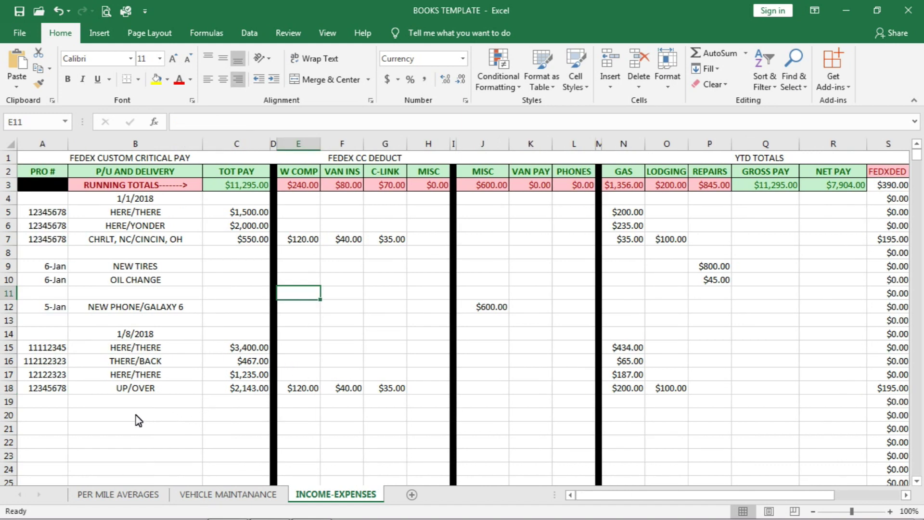
{"action": "double_click", "coordinate": [44, 417]}
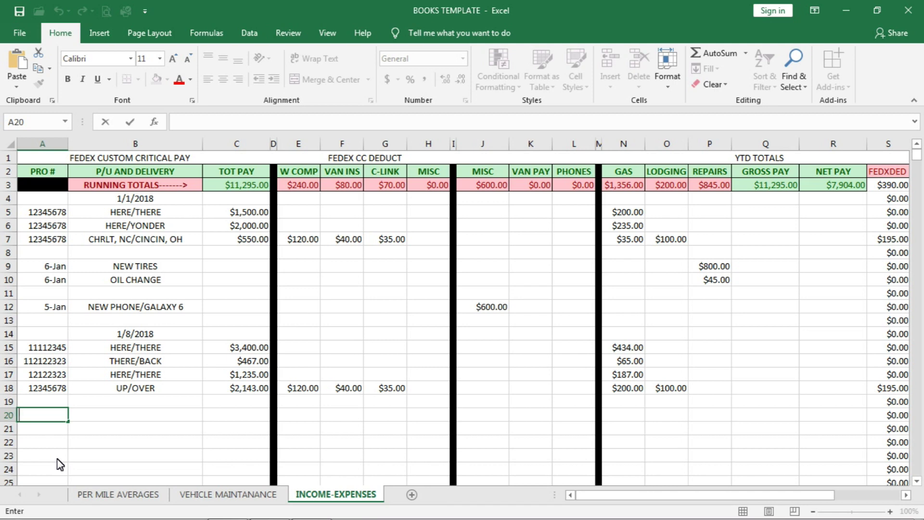
{"action": "type", "text": "1/15/2018"}
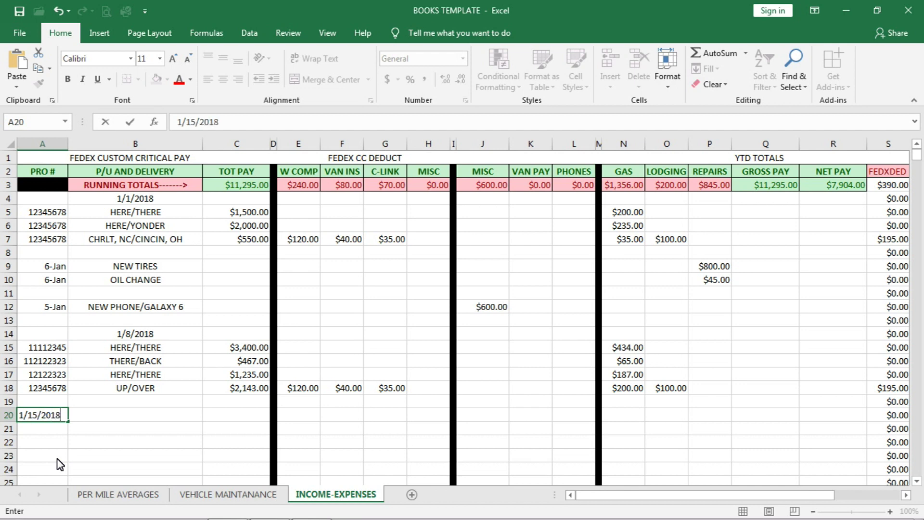
{"action": "key", "text": "Tab"}
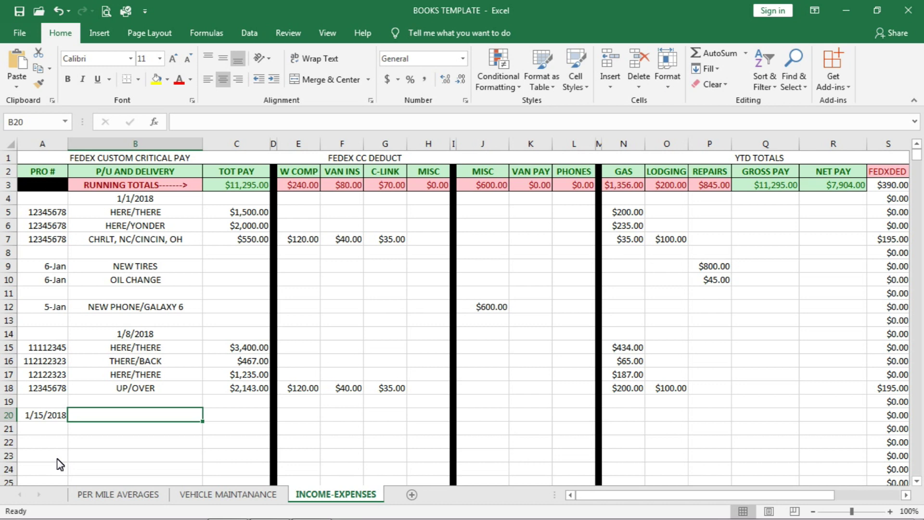
- Record a van payment of 500 and a phones expense of 150 in row 20 for 1/15/2018
{"action": "key", "text": "Tab"}
{"action": "key", "text": "Tab"}
{"action": "key", "text": "Tab"}
{"action": "key", "text": "Tab"}
{"action": "key", "text": "Tab"}
{"action": "key", "text": "Tab"}
{"action": "key", "text": "Tab"}
{"action": "key", "text": "Tab"}
{"action": "key", "text": "Tab"}
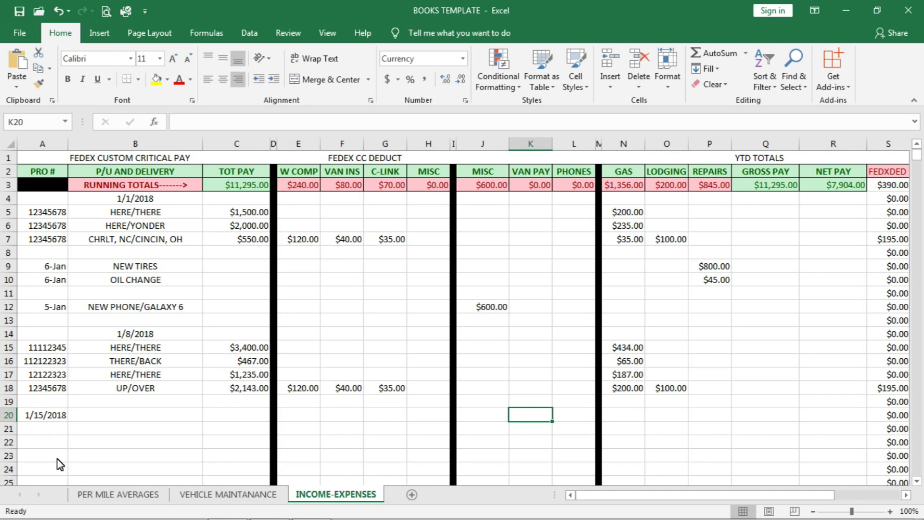
{"action": "type", "text": "500"}
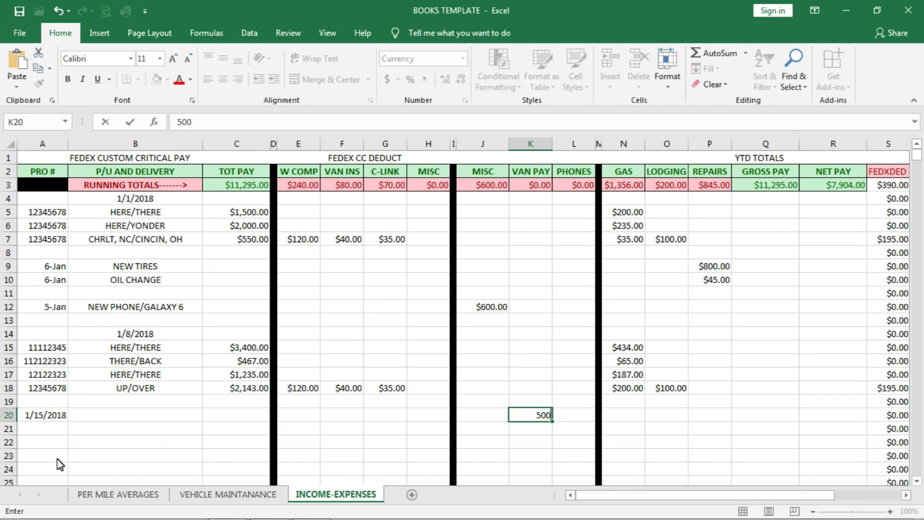
{"action": "key", "text": "Tab"}
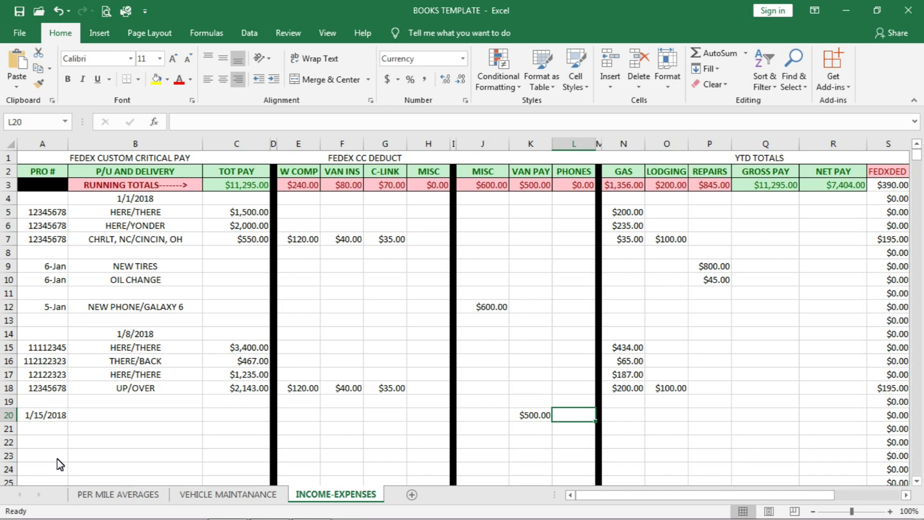
{"action": "type", "text": "150"}
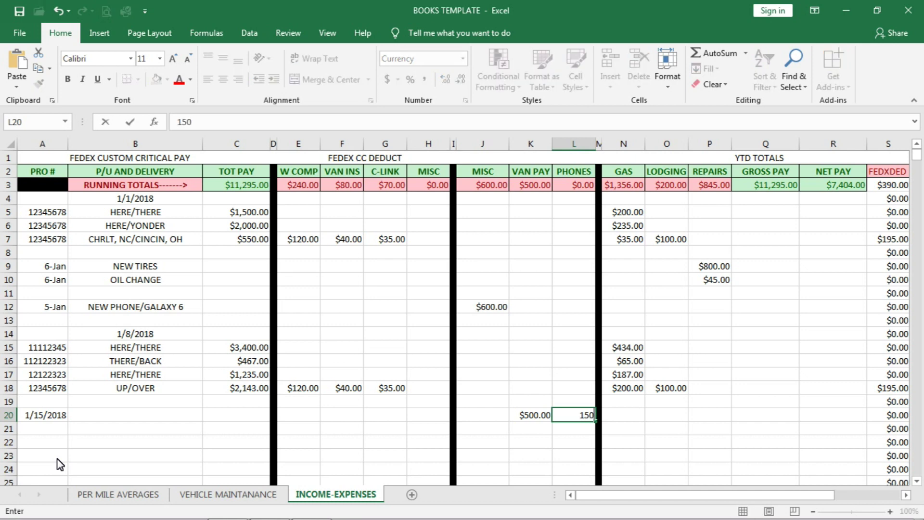
{"action": "key", "text": "Tab"}
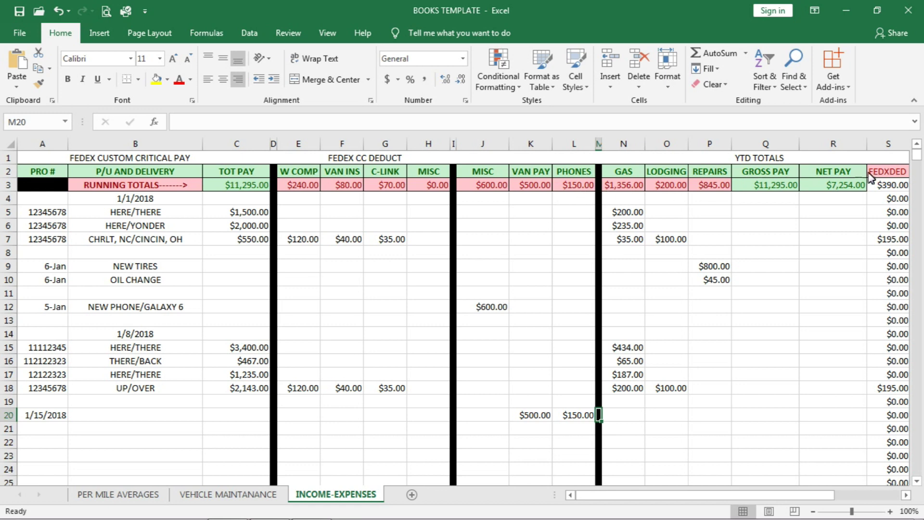
- Describe the 1/15/2018 expense in row 20 as VAN PAY/CELL PHONES in the P/U AND DELIVERY column
{"action": "left_click", "coordinate": [94, 420]}
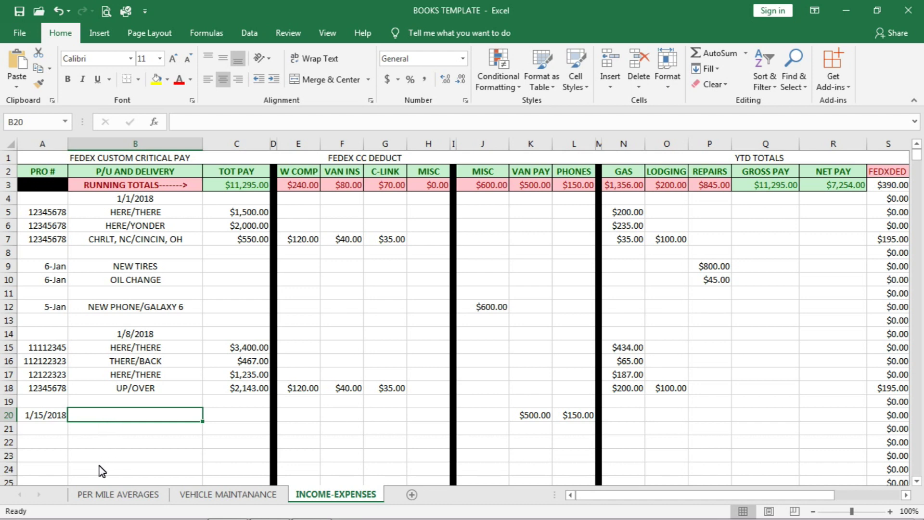
{"action": "type", "text": "V"}
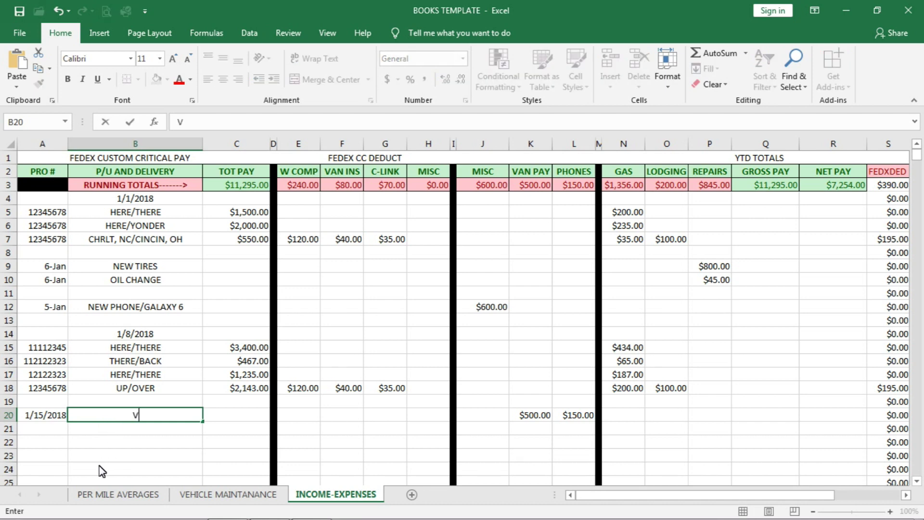
{"action": "type", "text": "AN PAY/CE"}
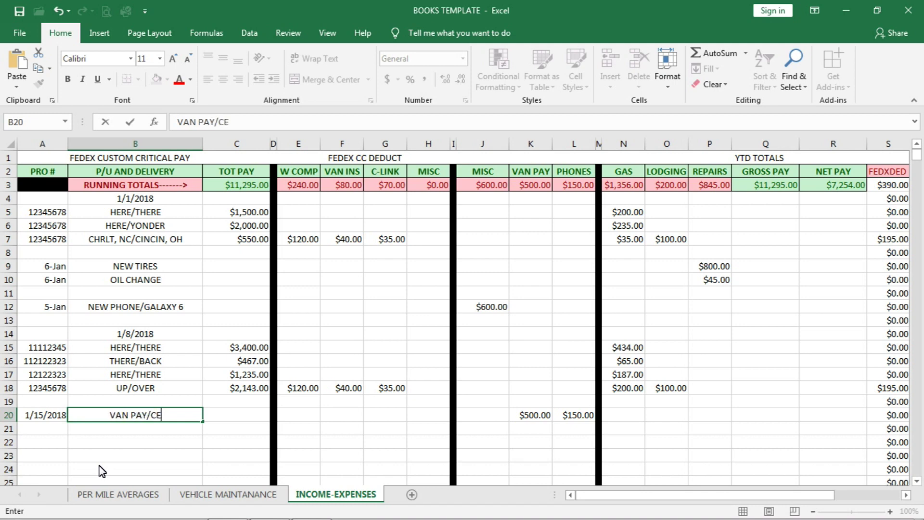
{"action": "type", "text": "LL PHONES"}
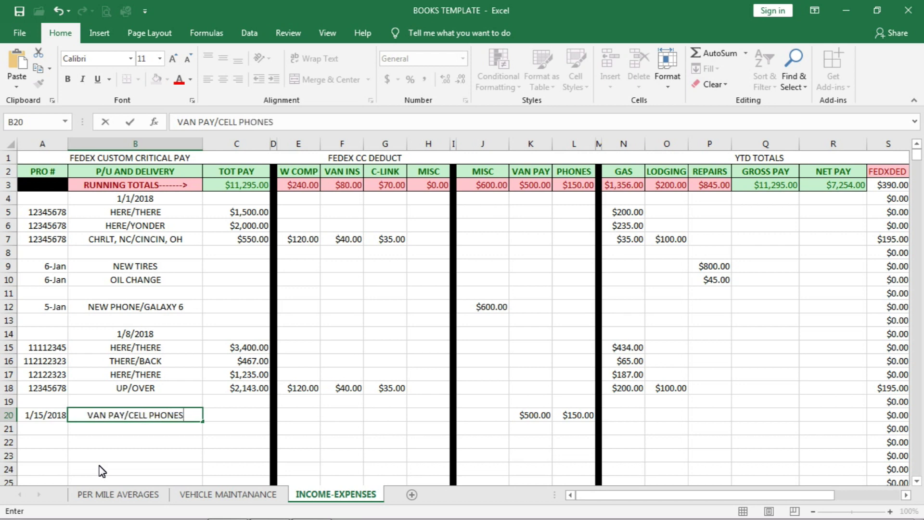
{"action": "key", "text": "Return"}
{"action": "key", "text": "Left"}
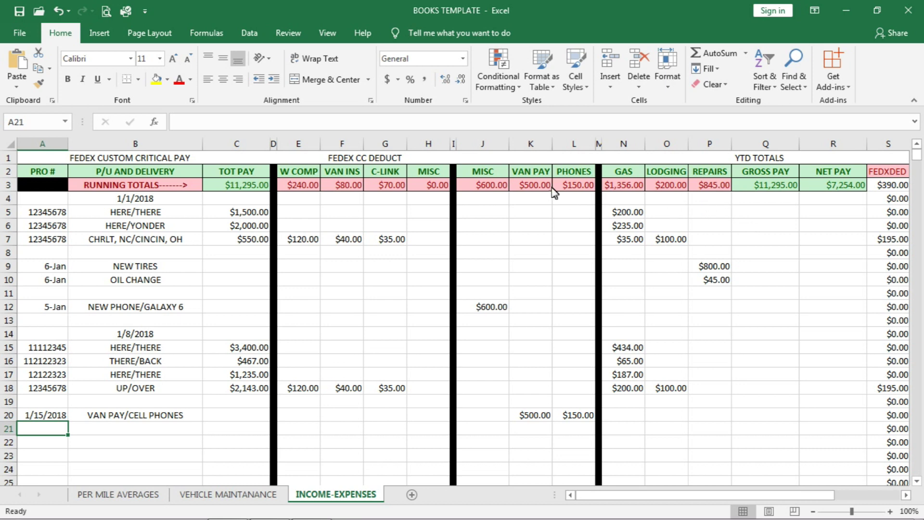
- On the VEHICLE MAINTANANCE sheet, start an expense in row 3 with the date 1/6 and the description NEW TIRES
{"action": "left_click", "coordinate": [231, 496]}
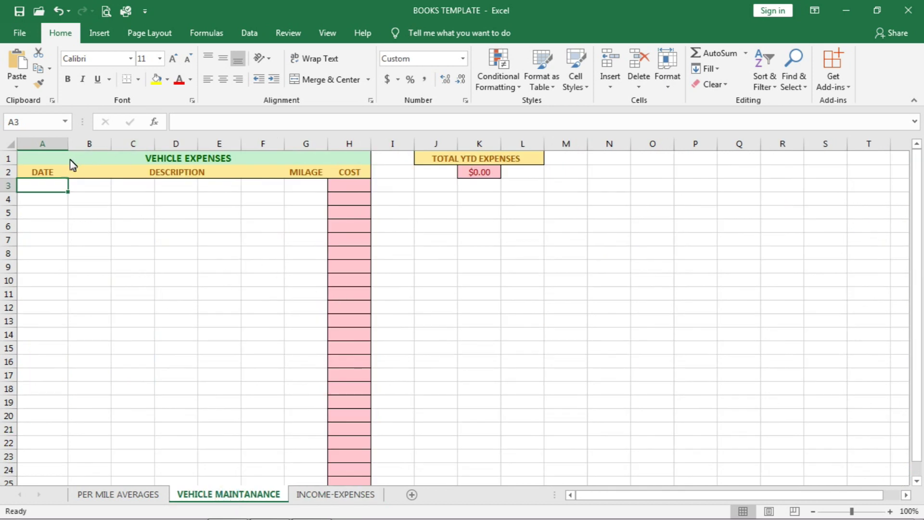
{"action": "left_click", "coordinate": [48, 186]}
{"action": "left_click", "coordinate": [45, 188]}
{"action": "type", "text": "1/6"}
{"action": "key", "text": "Tab"}
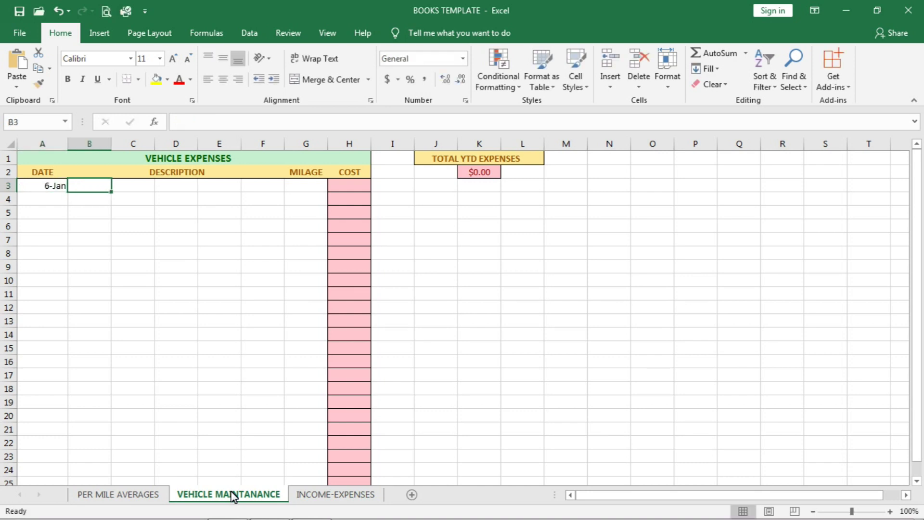
{"action": "type", "text": "NEW "}
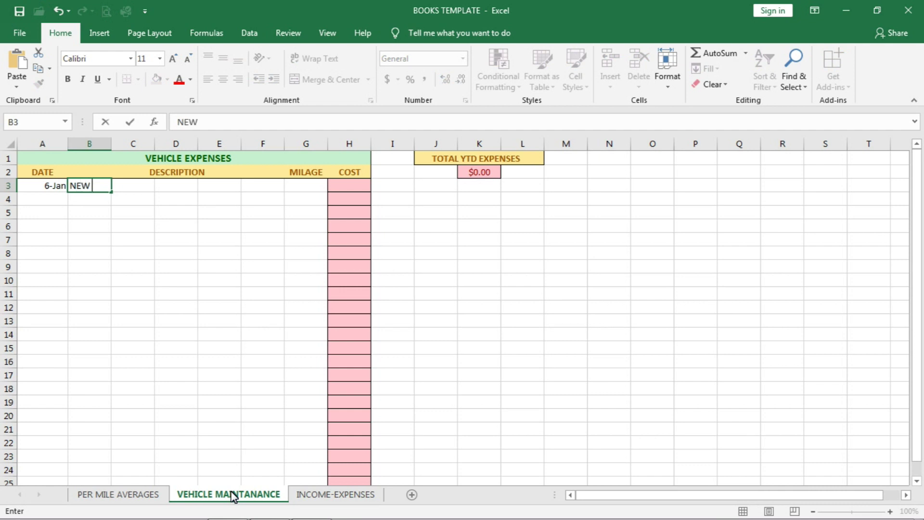
{"action": "type", "text": "TIRES"}
- Enter a mileage of 98431 and a cost of 800 for the new tires, and check the total YTD expenses cell
{"action": "key", "text": "Tab"}
{"action": "key", "text": "Tab"}
{"action": "key", "text": "Tab"}
{"action": "key", "text": "Tab"}
{"action": "key", "text": "Tab"}
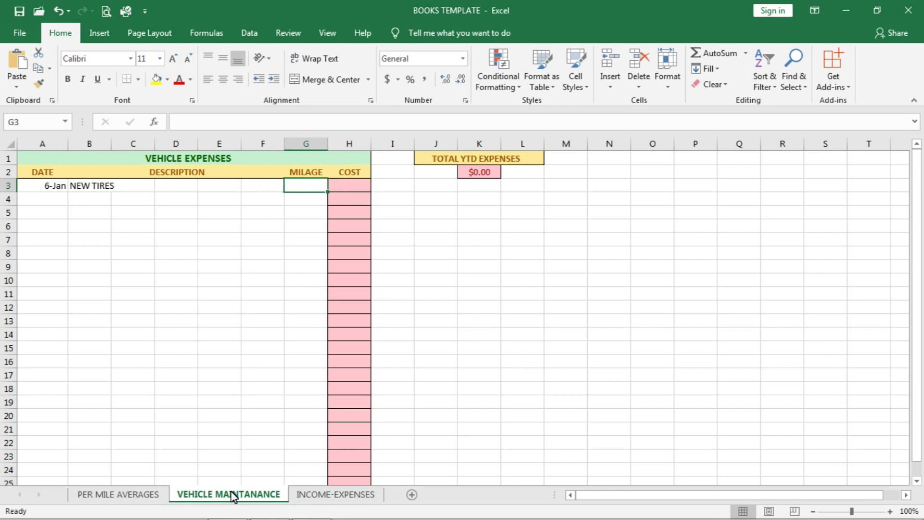
{"action": "type", "text": "98431"}
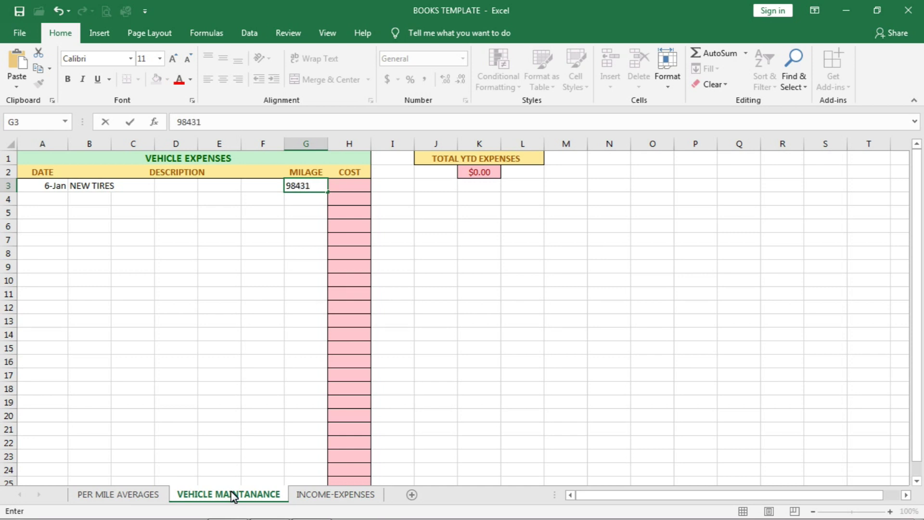
{"action": "key", "text": "Tab"}
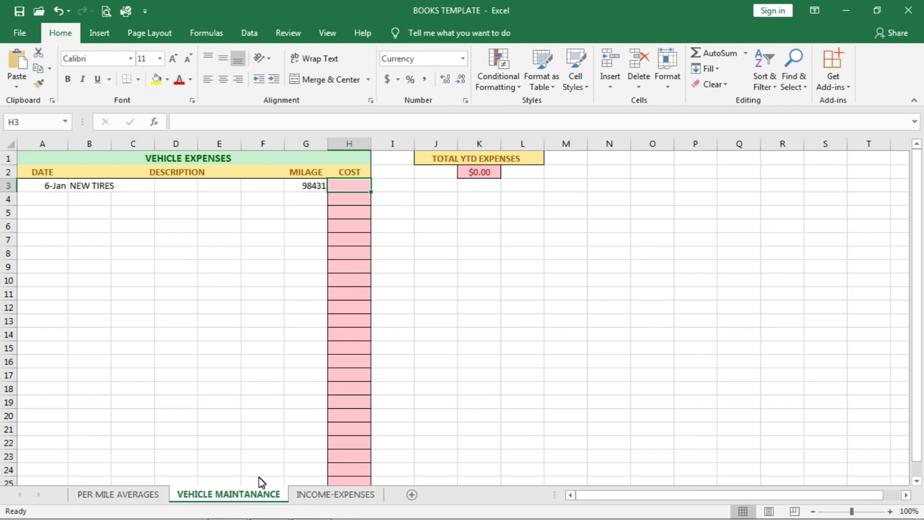
{"action": "type", "text": "800"}
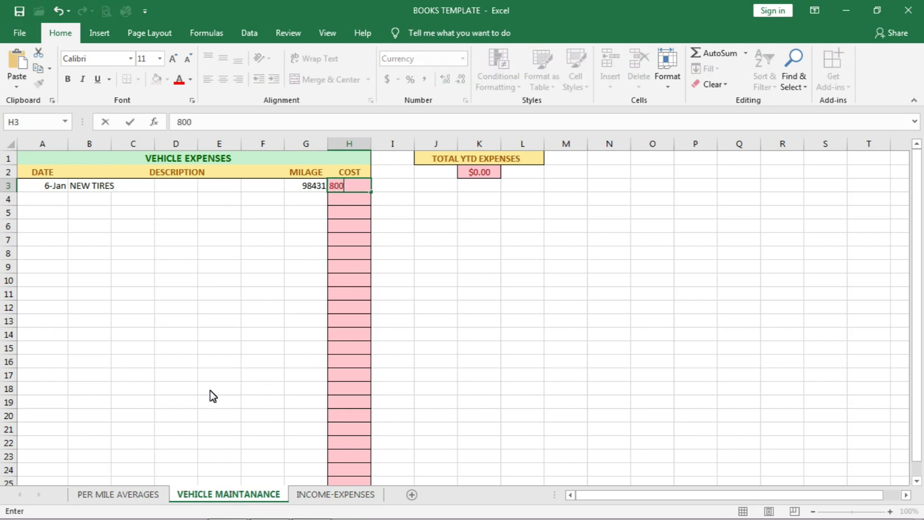
{"action": "key", "text": "Tab"}
{"action": "key", "text": "Tab"}
{"action": "key", "text": "Tab"}
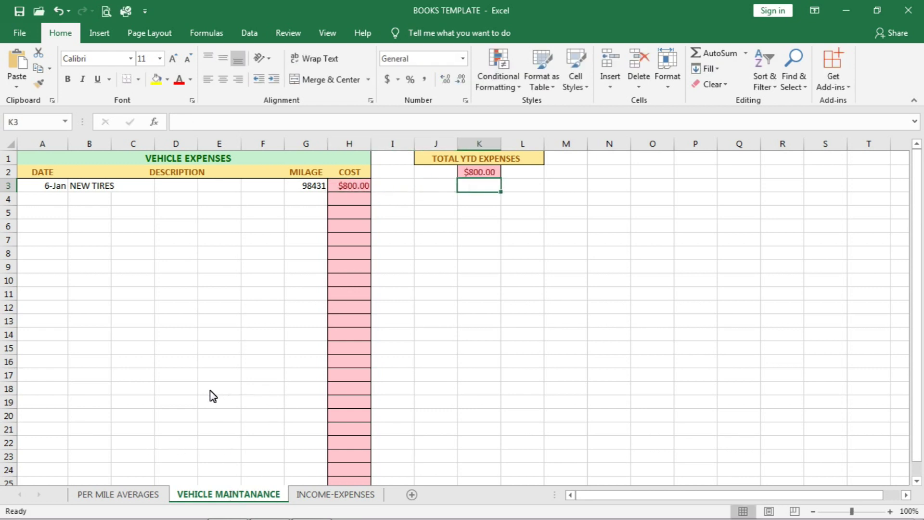
{"action": "key", "text": "Up"}
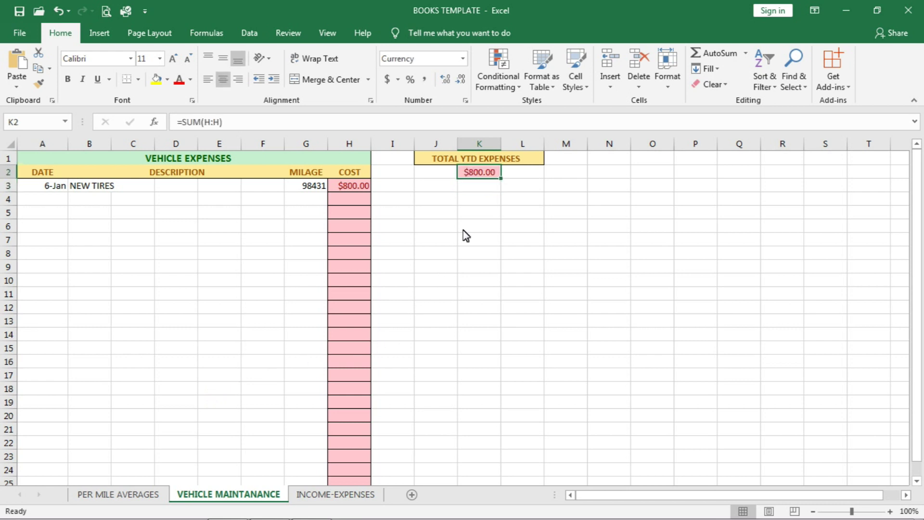
{"action": "left_click", "coordinate": [490, 177]}
{"action": "left_click", "coordinate": [490, 177]}
- Add a vehicle expense in row 4 with the date 1/6 and the description OIL CHANGE
{"action": "left_click", "coordinate": [46, 198]}
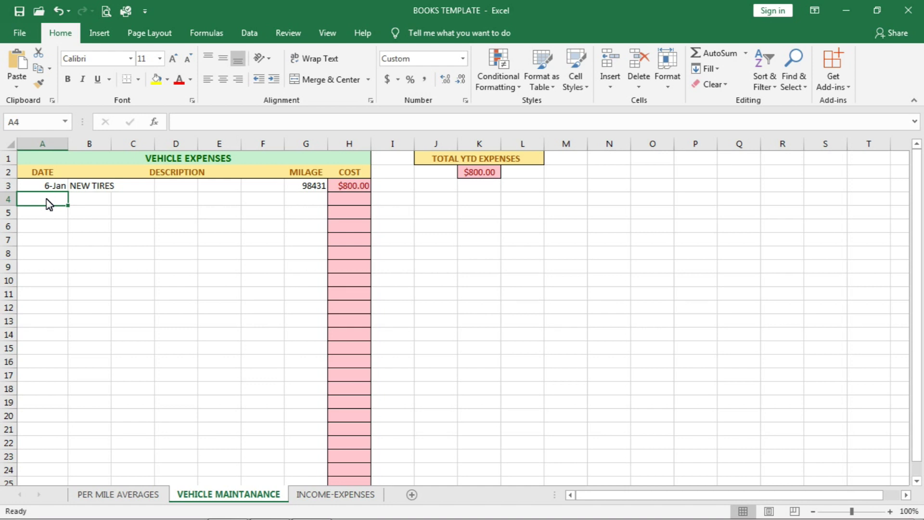
{"action": "type", "text": "1/6"}
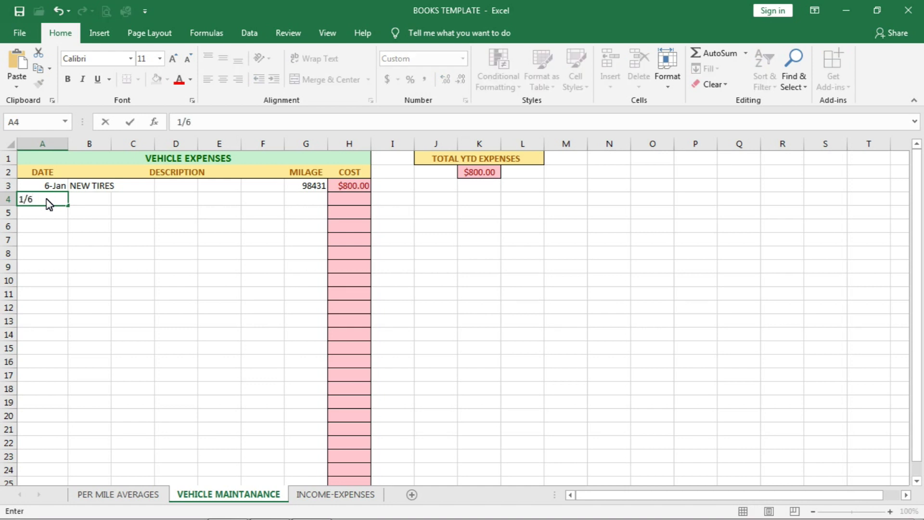
{"action": "key", "text": "Tab"}
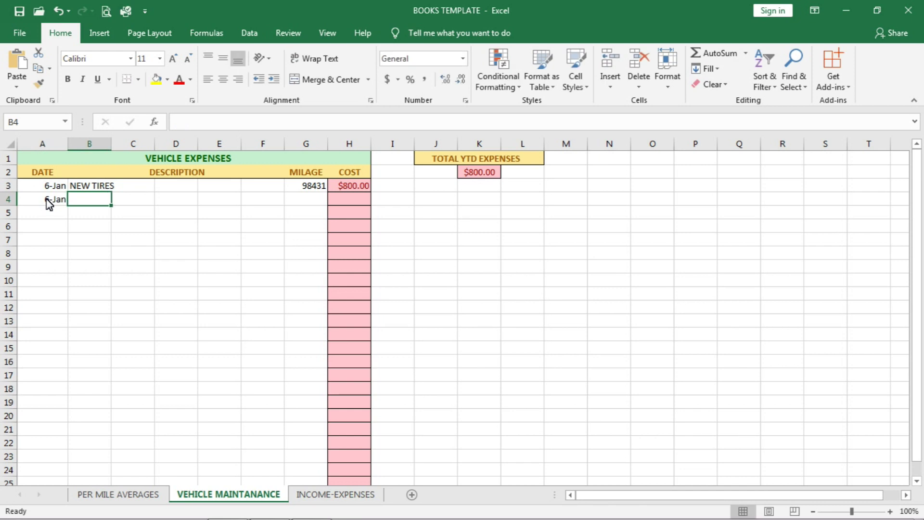
{"action": "type", "text": "OILCHANGE"}
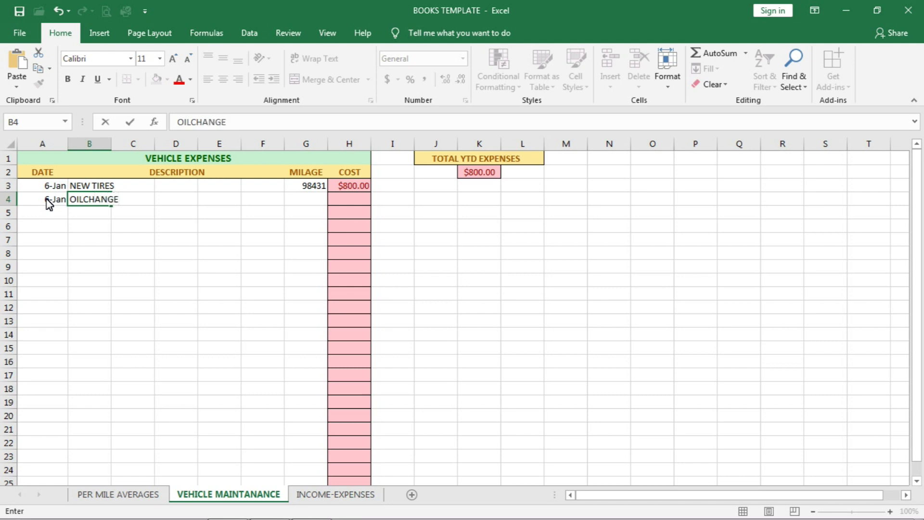
{"action": "left_click", "coordinate": [49, 204]}
{"action": "key", "text": "Right"}
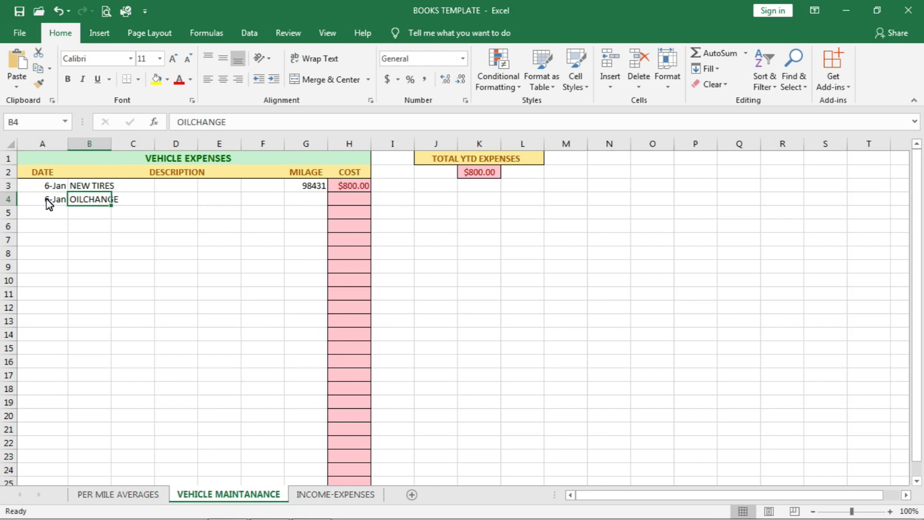
{"action": "left_click", "coordinate": [190, 121]}
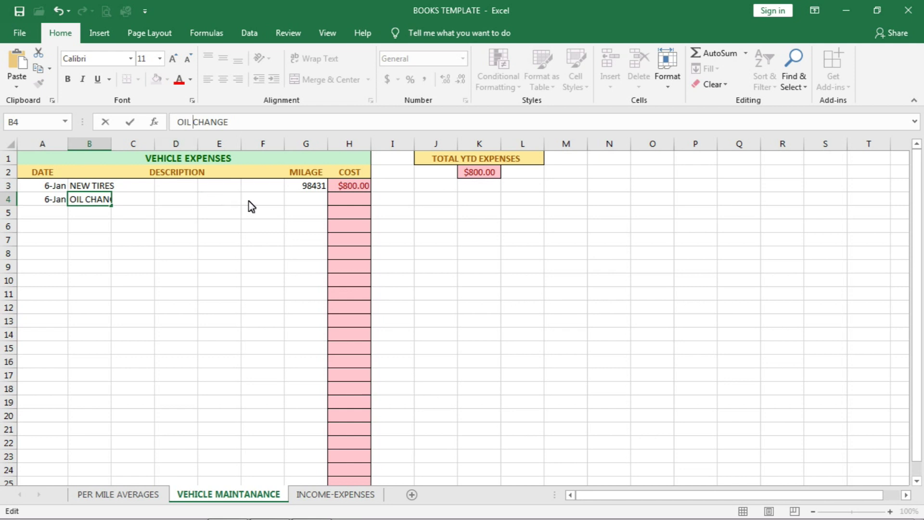
- Enter a mileage of 98431 and a cost of 45 for the oil change in row 4
{"action": "left_click", "coordinate": [310, 199]}
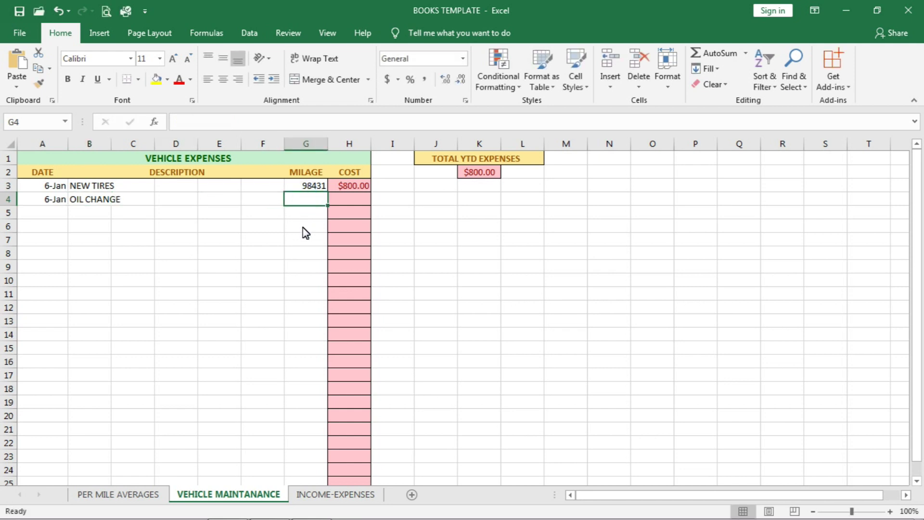
{"action": "type", "text": "98"}
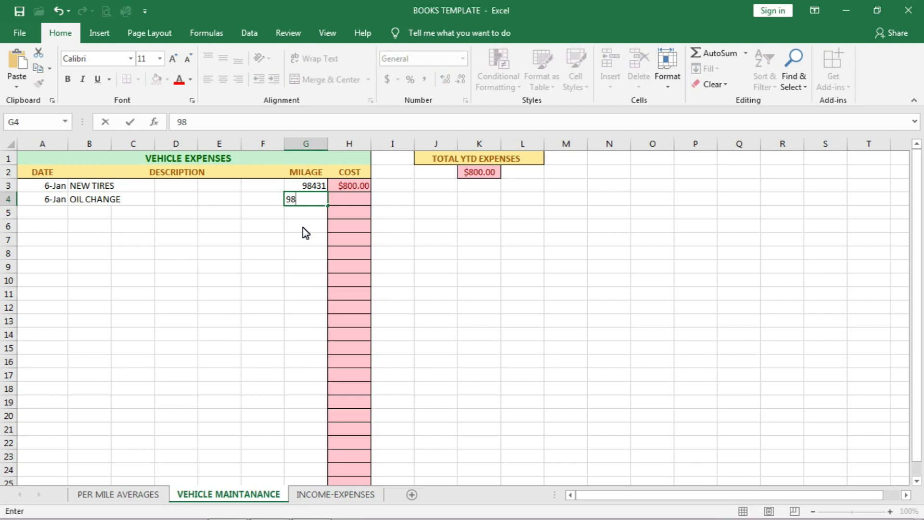
{"action": "type", "text": "431"}
{"action": "key", "text": "Tab"}
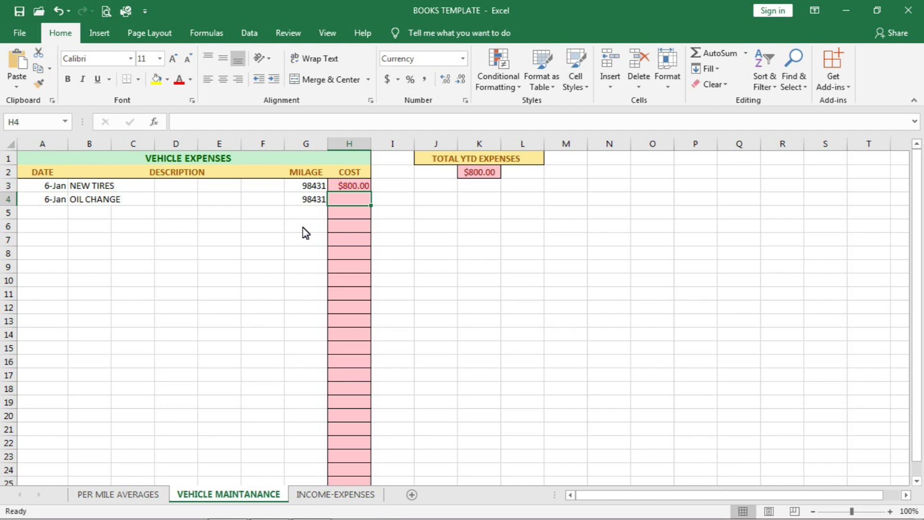
{"action": "type", "text": "45"}
{"action": "key", "text": "Tab"}
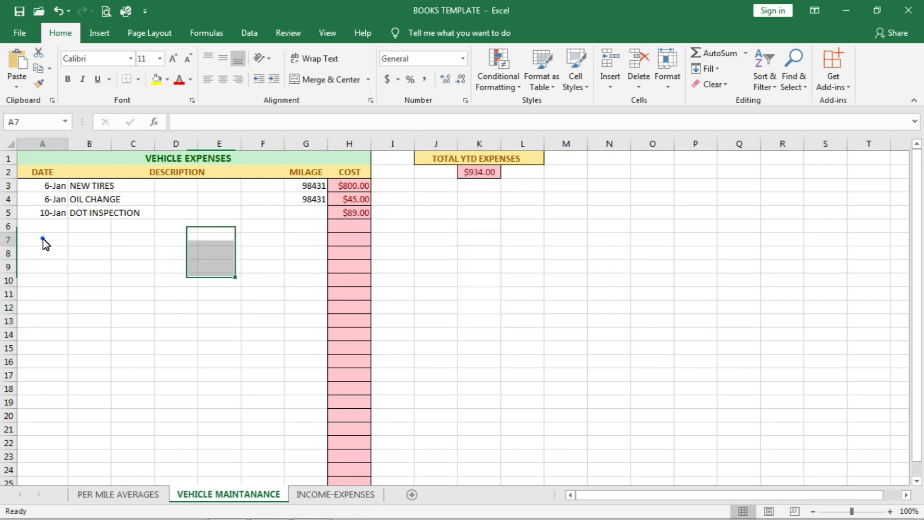
- Open the PER MILE AVERAGES sheet
{"action": "left_click", "coordinate": [46, 243]}
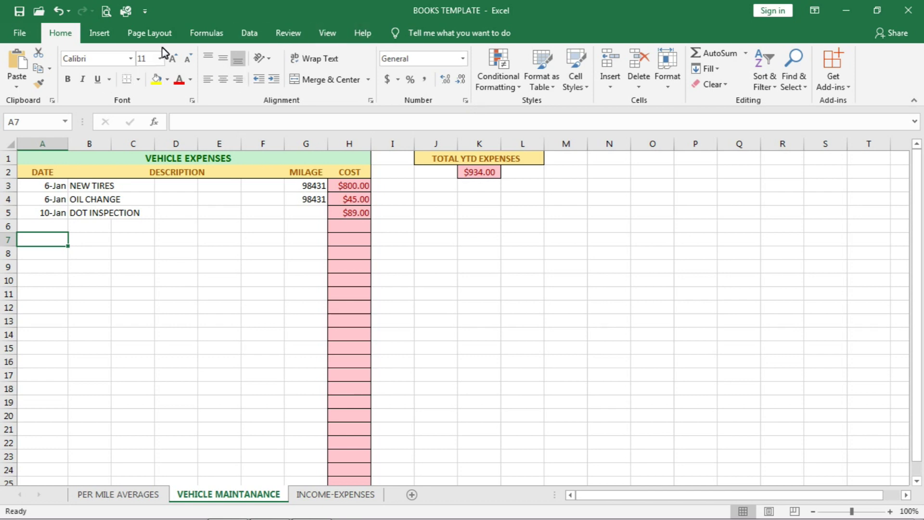
{"action": "left_click", "coordinate": [118, 495]}
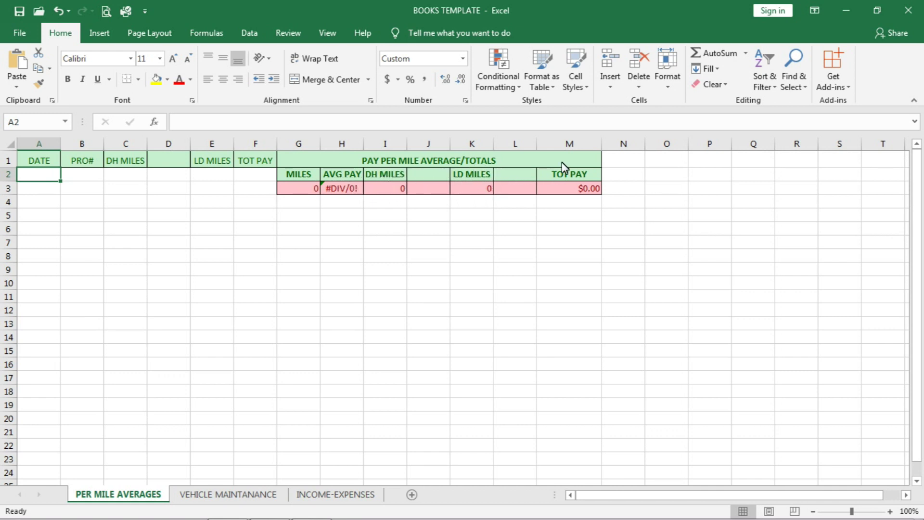
- Inspect the AVG PAY formula cell, and start the first load in row 2 with the date 1/2 and an eight-digit PRO number
{"action": "left_click", "coordinate": [342, 188]}
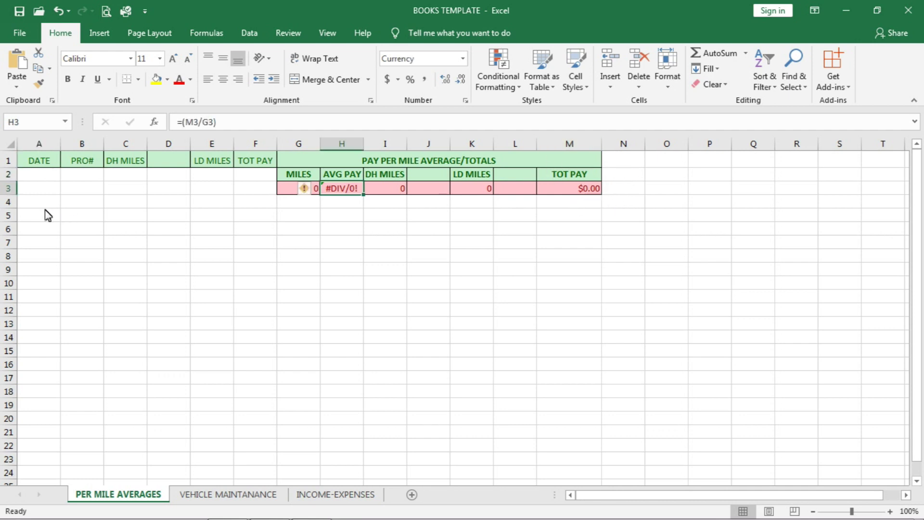
{"action": "left_click", "coordinate": [39, 178]}
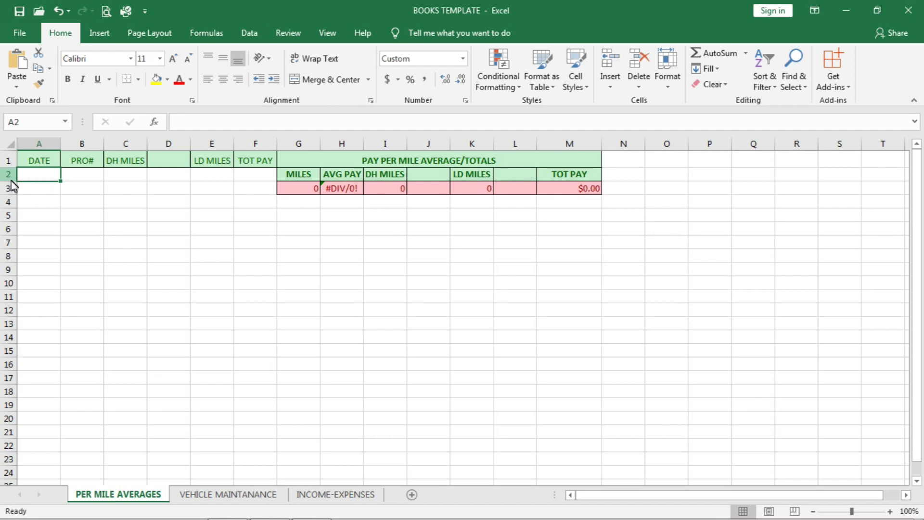
{"action": "left_click", "coordinate": [41, 176]}
{"action": "type", "text": "1"}
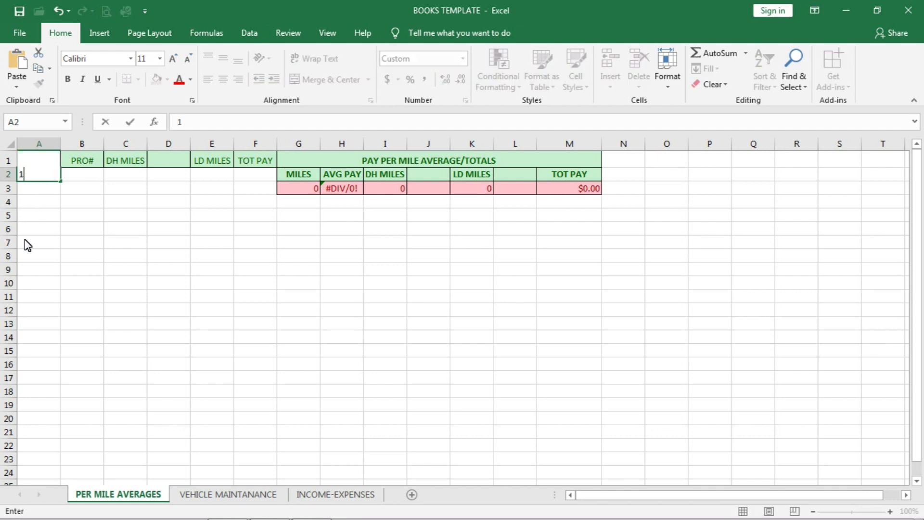
{"action": "type", "text": "/2"}
{"action": "key", "text": "Tab"}
{"action": "type", "text": "121223233"}
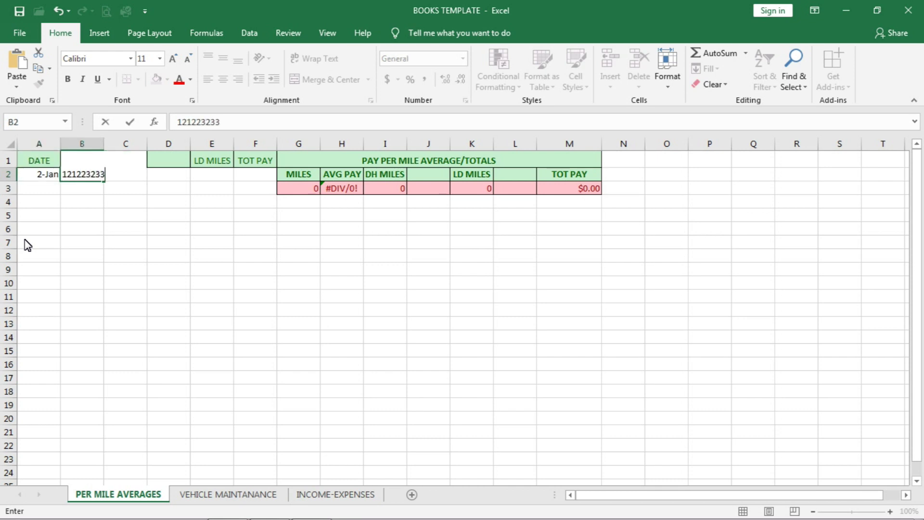
{"action": "key", "text": "BackSpace"}
{"action": "key", "text": "Tab"}
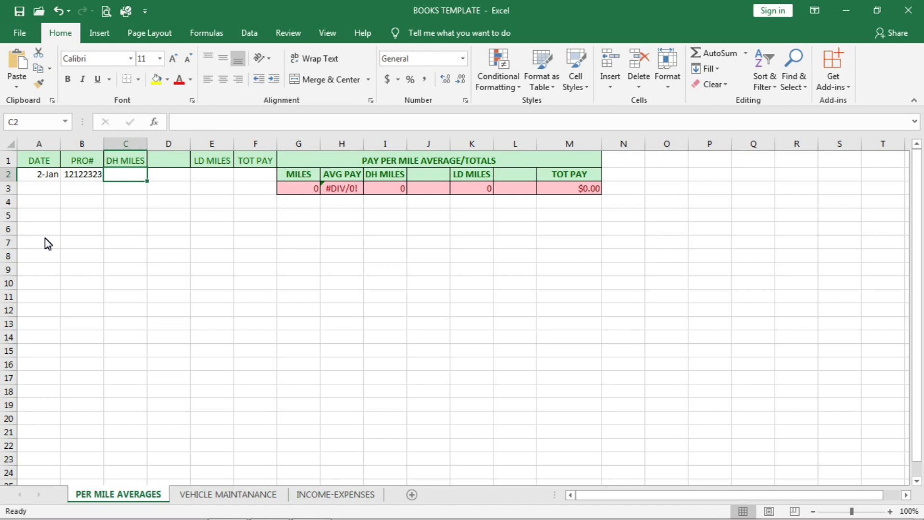
- Enter 20 DH miles, 1000 LD miles and a total pay of 1000 for the load in row 2
{"action": "type", "text": "20"}
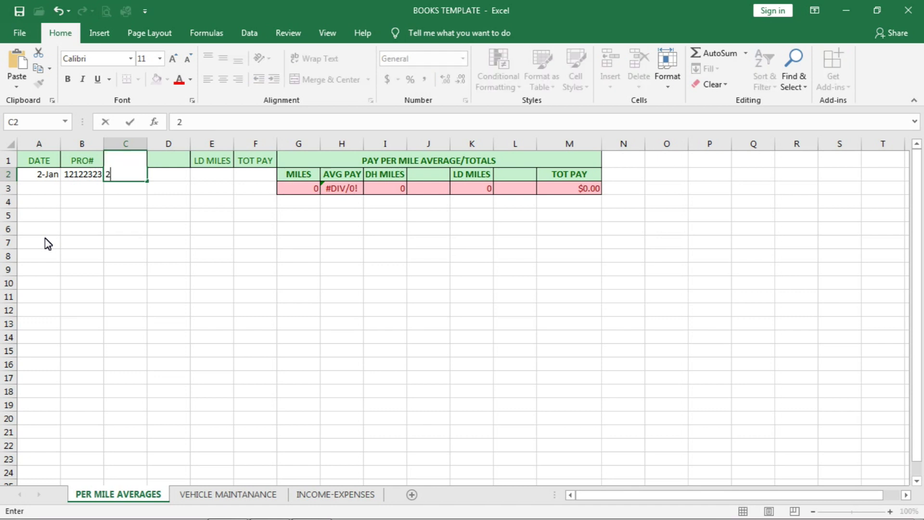
{"action": "key", "text": "Tab"}
{"action": "key", "text": "Tab"}
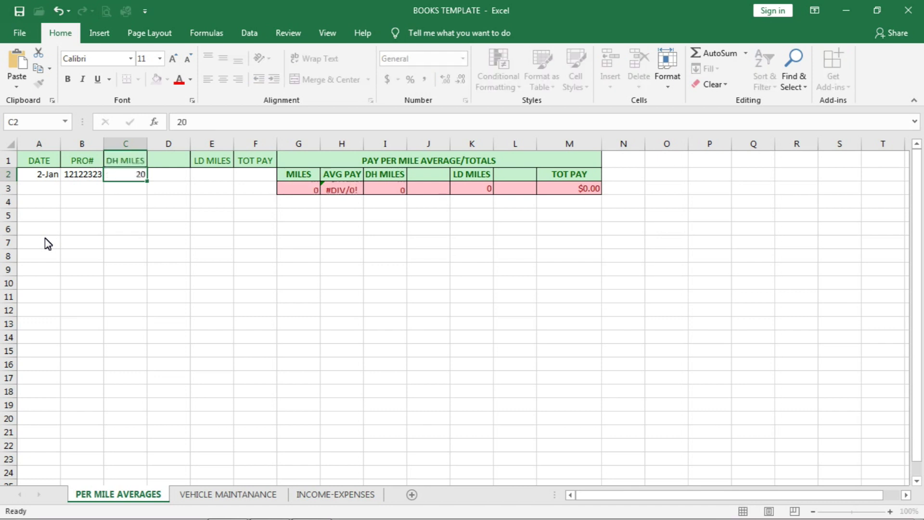
{"action": "type", "text": "1000"}
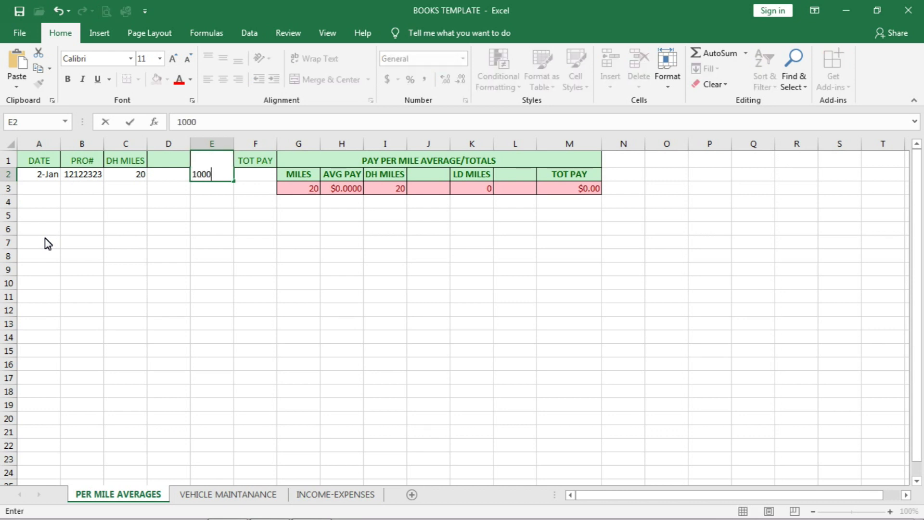
{"action": "key", "text": "Tab"}
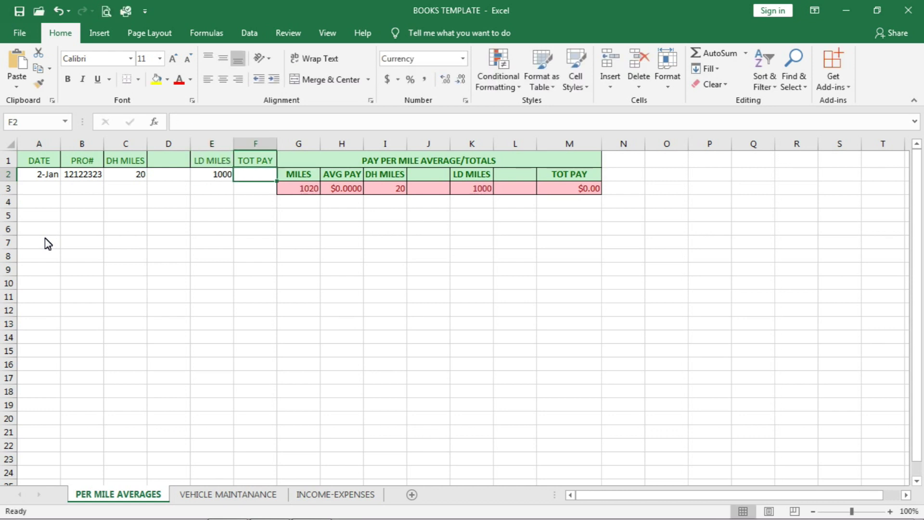
{"action": "type", "text": "1000"}
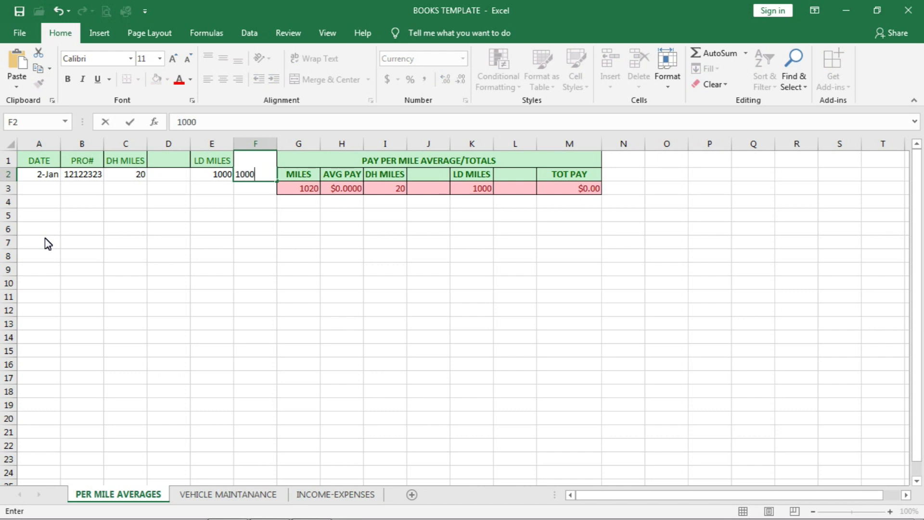
{"action": "key", "text": "Return"}
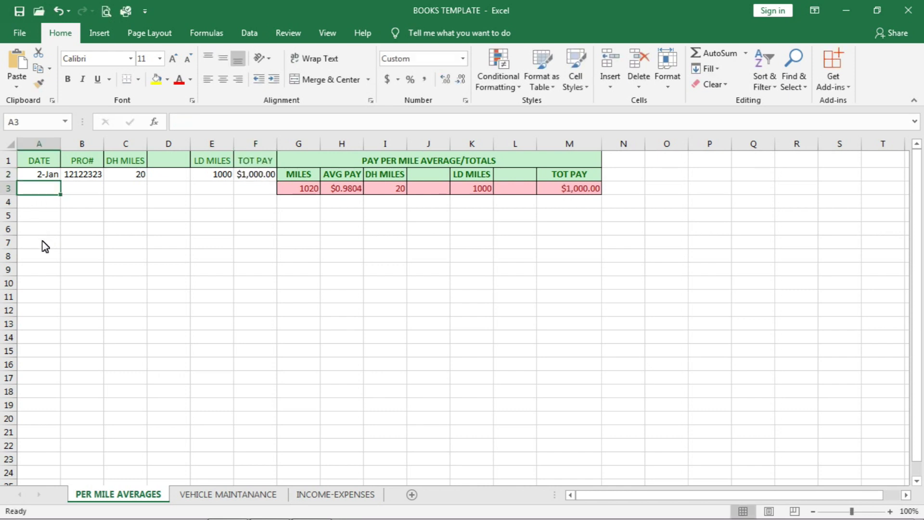
- Start a second load in row 3 with the date 1/3 and an eight-digit PRO number
{"action": "type", "text": "1/3"}
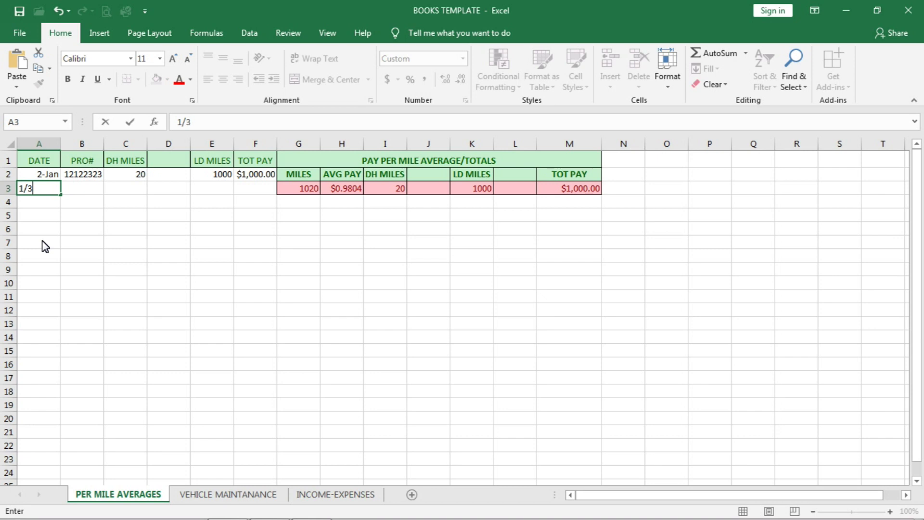
{"action": "key", "text": "Tab"}
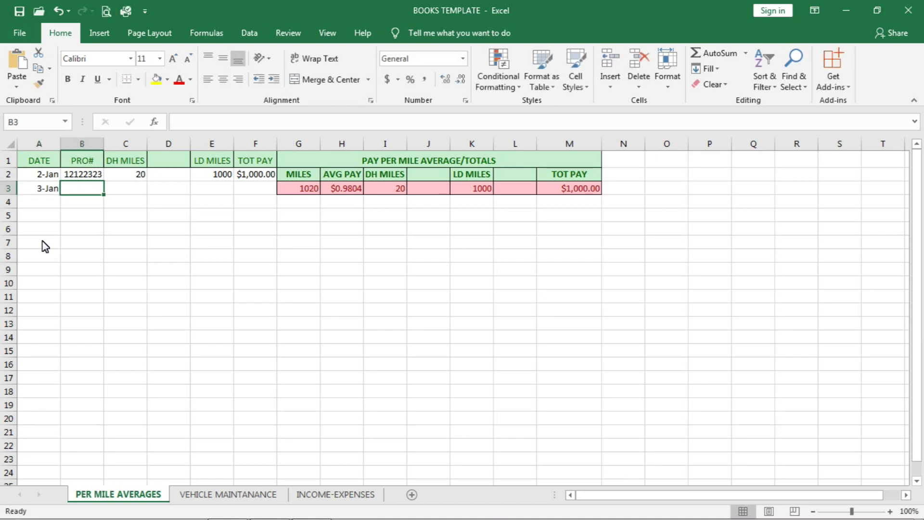
{"action": "type", "text": "12345"}
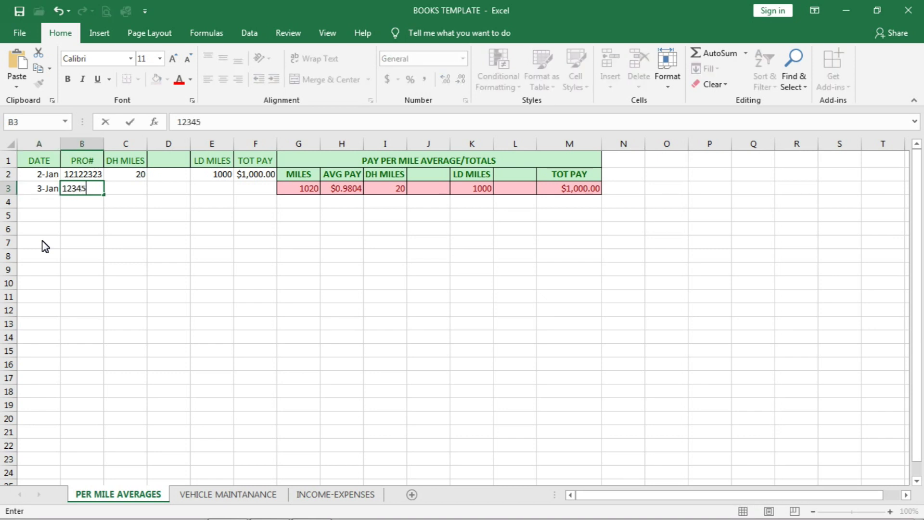
{"action": "type", "text": "678"}
{"action": "key", "text": "Tab"}
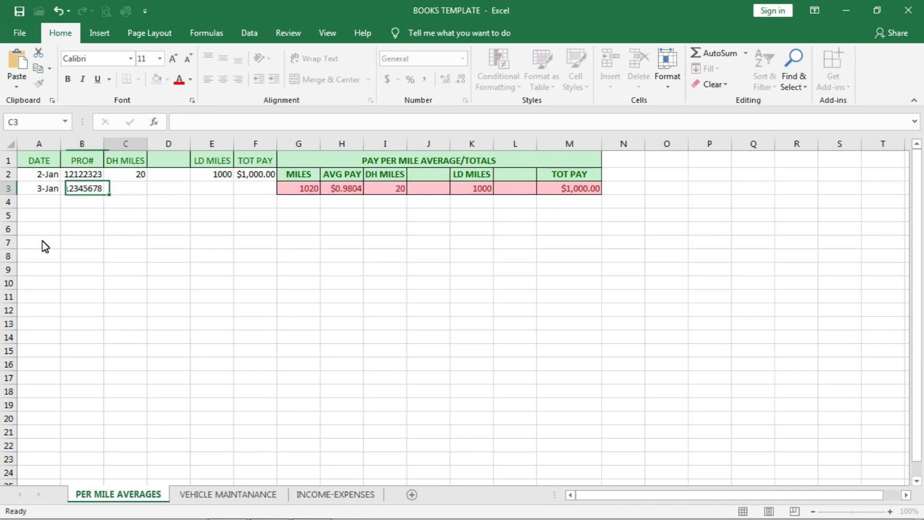
- Enter 65 DH miles, 1500 LD miles and a total pay of 1550 for the load in row 3
{"action": "type", "text": "65"}
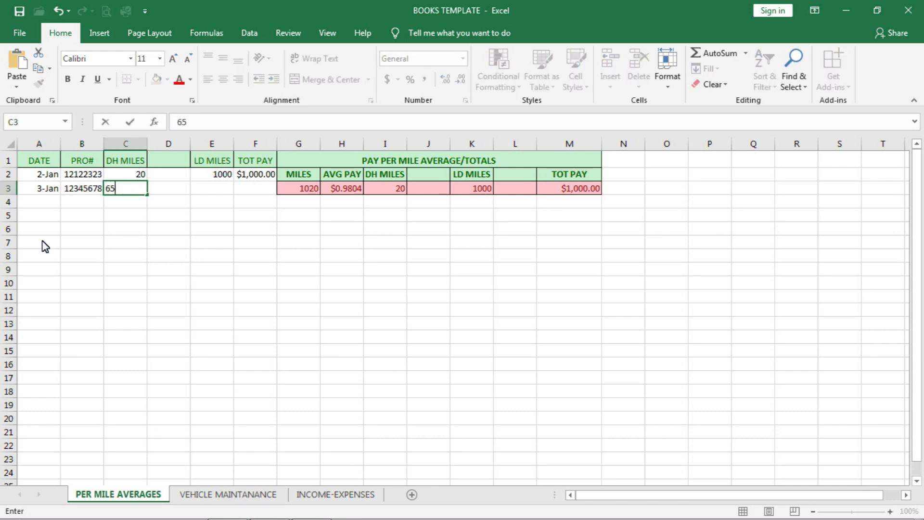
{"action": "key", "text": "Tab"}
{"action": "key", "text": "Tab"}
{"action": "key", "text": "Tab"}
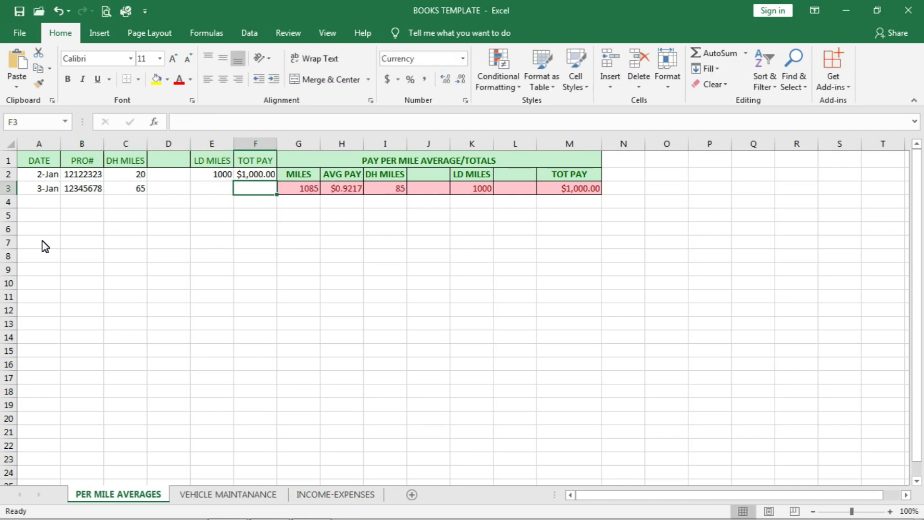
{"action": "key", "text": "shift+Tab"}
{"action": "type", "text": "1500"}
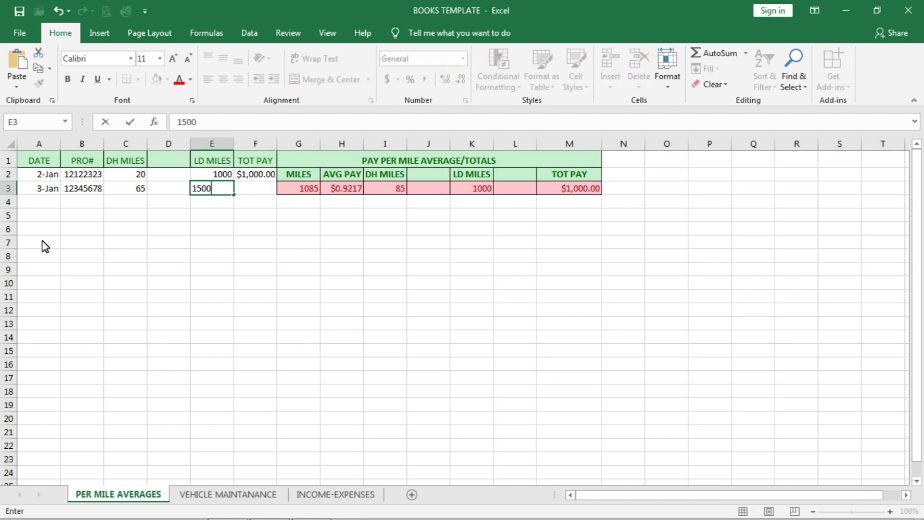
{"action": "key", "text": "Tab"}
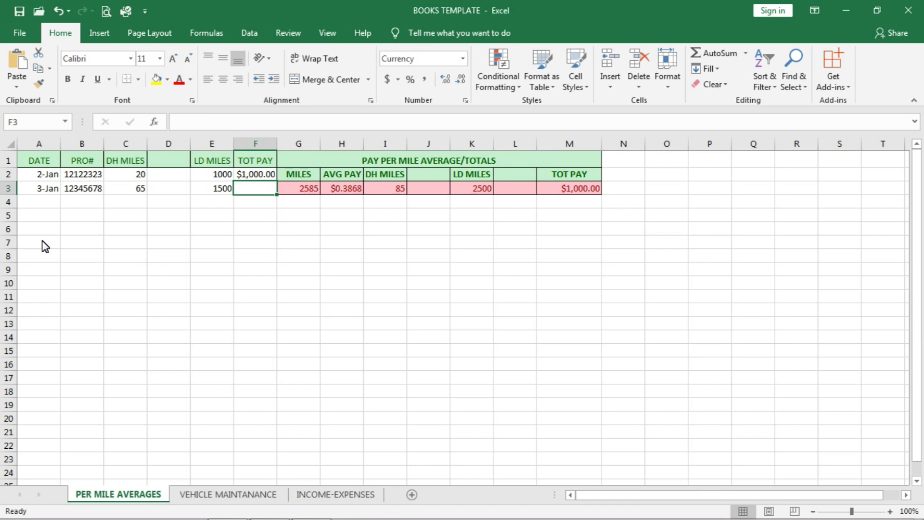
{"action": "type", "text": "1550"}
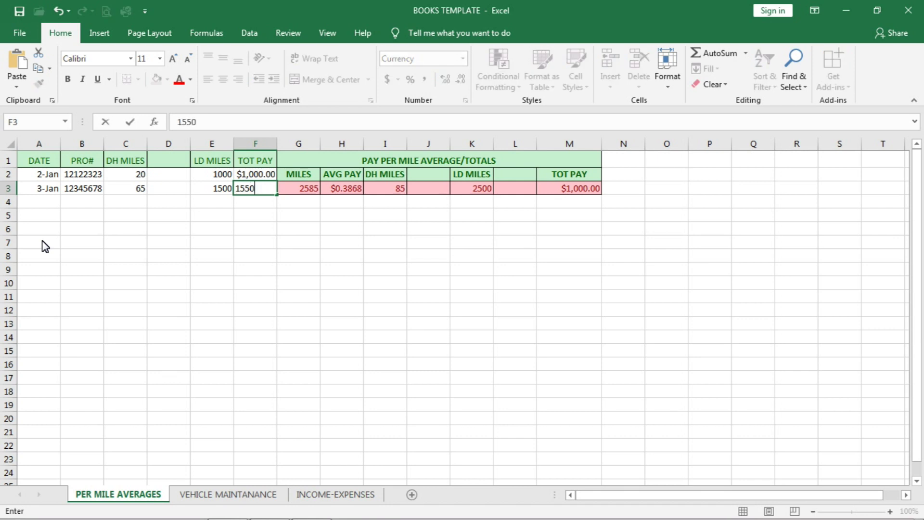
{"action": "key", "text": "Return"}
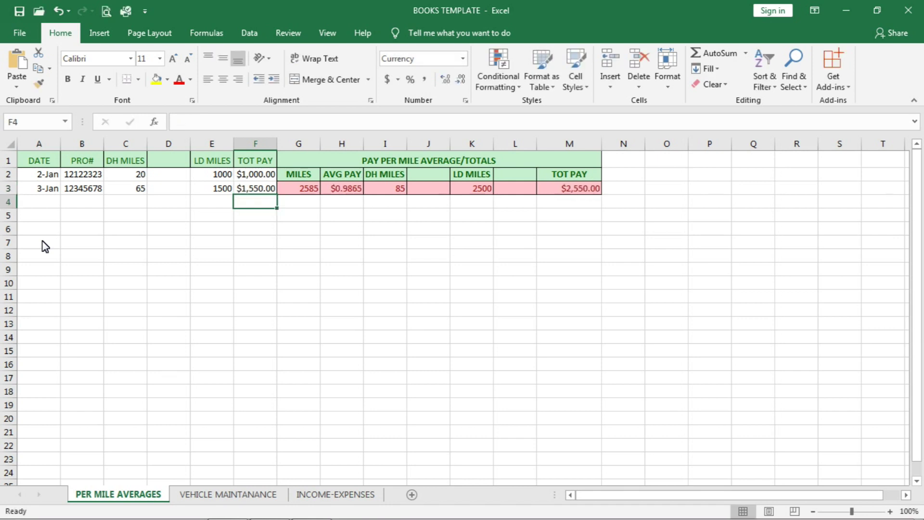
- Start a third load in row 4 with the date 1/4 and an eight-digit PRO number
{"action": "key", "text": "Left"}
{"action": "key", "text": "Home"}
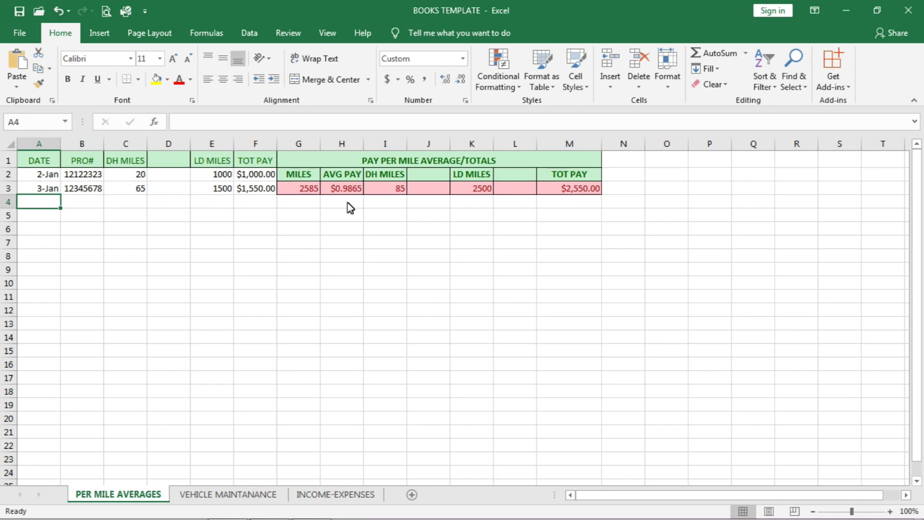
{"action": "type", "text": "1/3"}
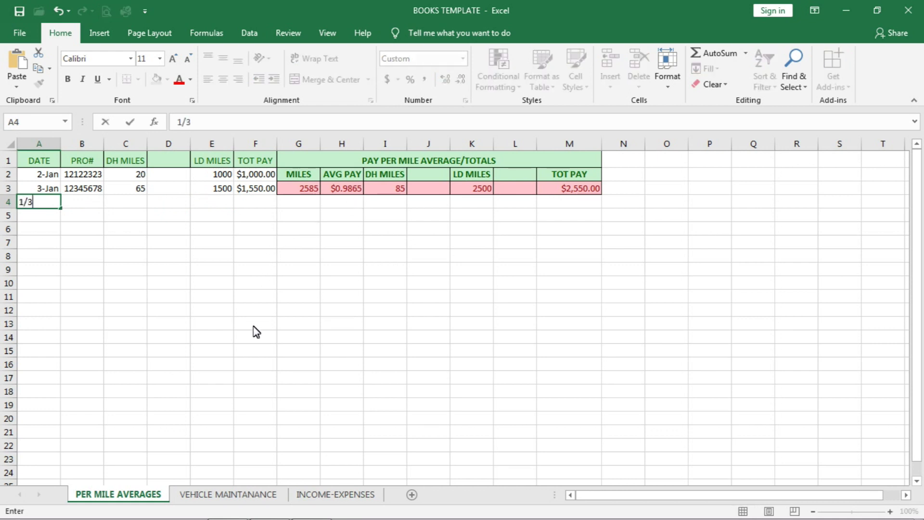
{"action": "key", "text": "BackSpace"}
{"action": "type", "text": "4"}
{"action": "key", "text": "Tab"}
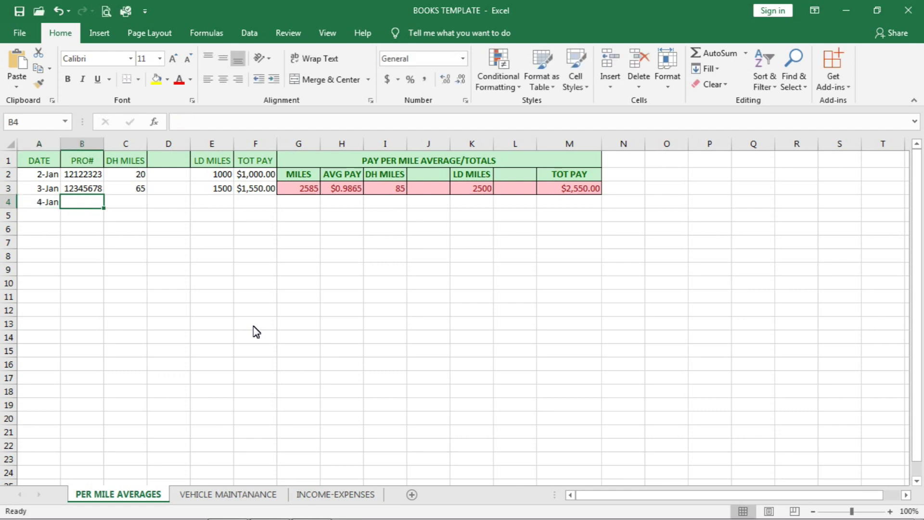
{"action": "type", "text": "13245434"}
{"action": "key", "text": "Tab"}
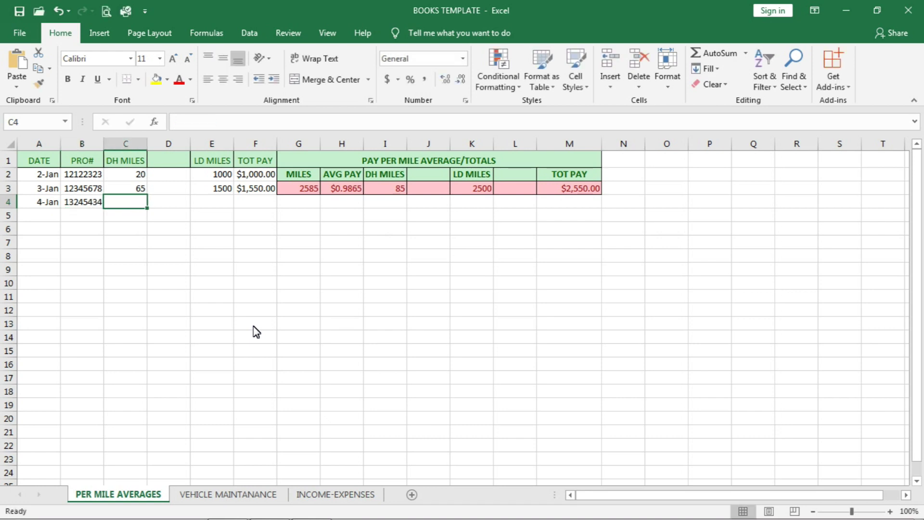
- Enter 150 DH miles, 2400 LD miles and a total pay of 2500 for the load in row 4
{"action": "type", "text": "150"}
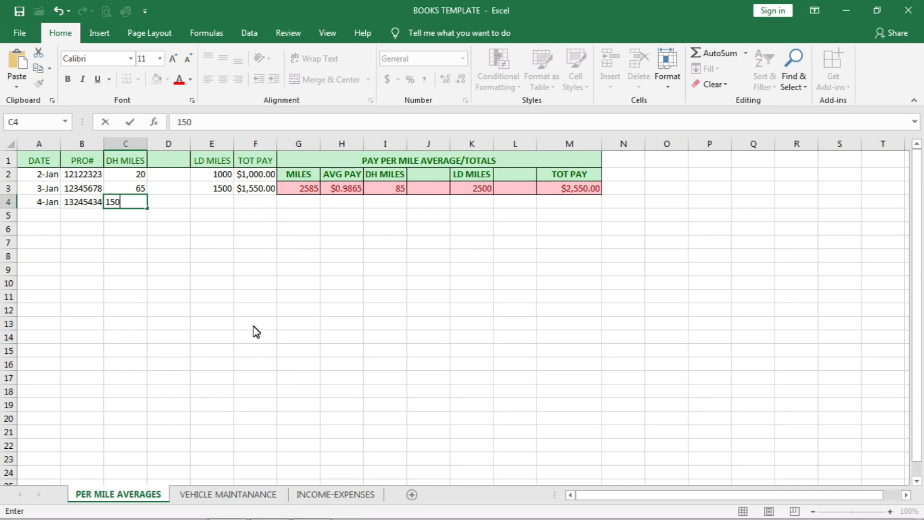
{"action": "key", "text": "Tab"}
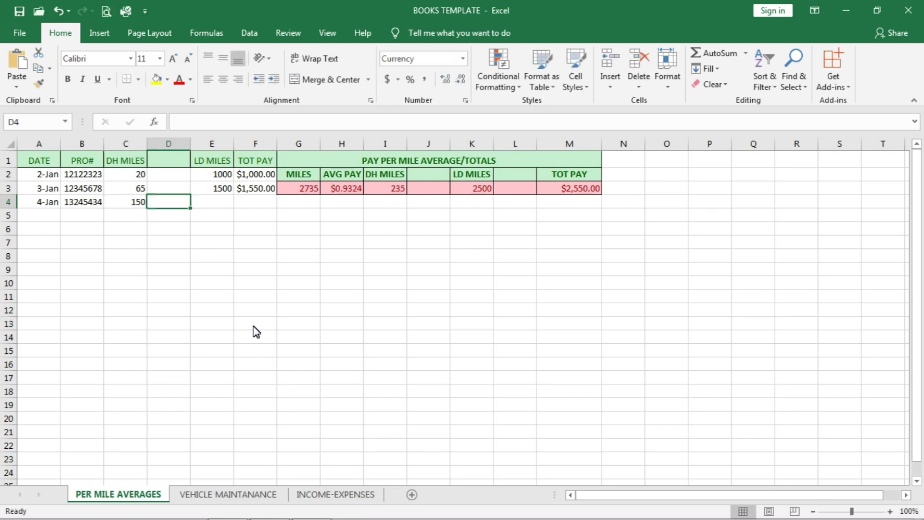
{"action": "key", "text": "Tab"}
{"action": "type", "text": "2400"}
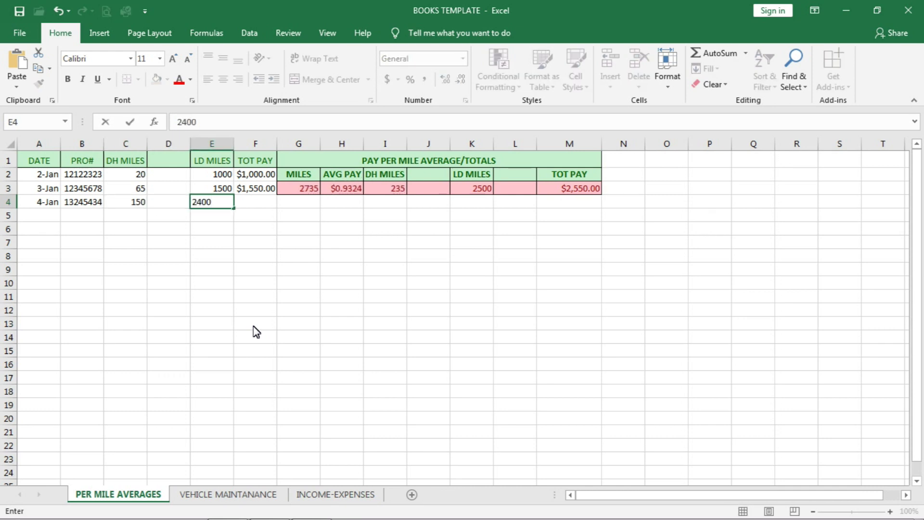
{"action": "key", "text": "Tab"}
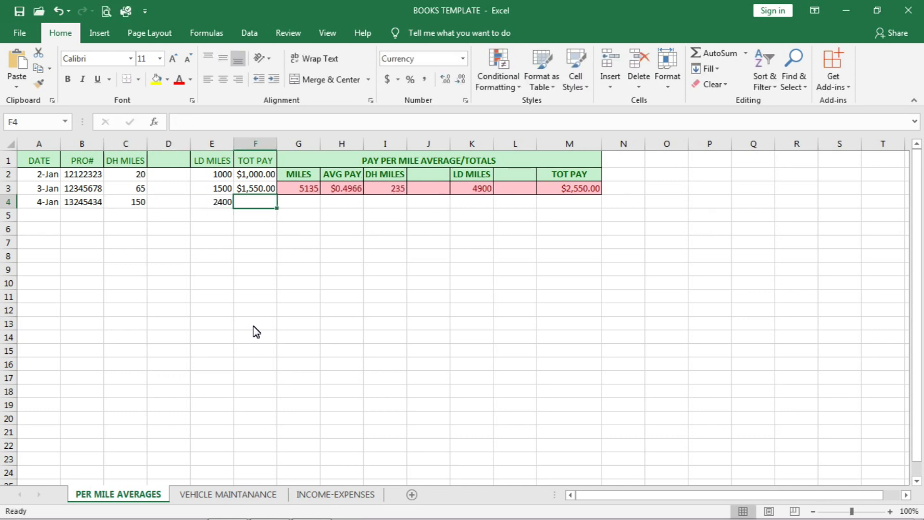
{"action": "type", "text": "1"}
{"action": "key", "text": "BackSpace"}
{"action": "type", "text": "2500"}
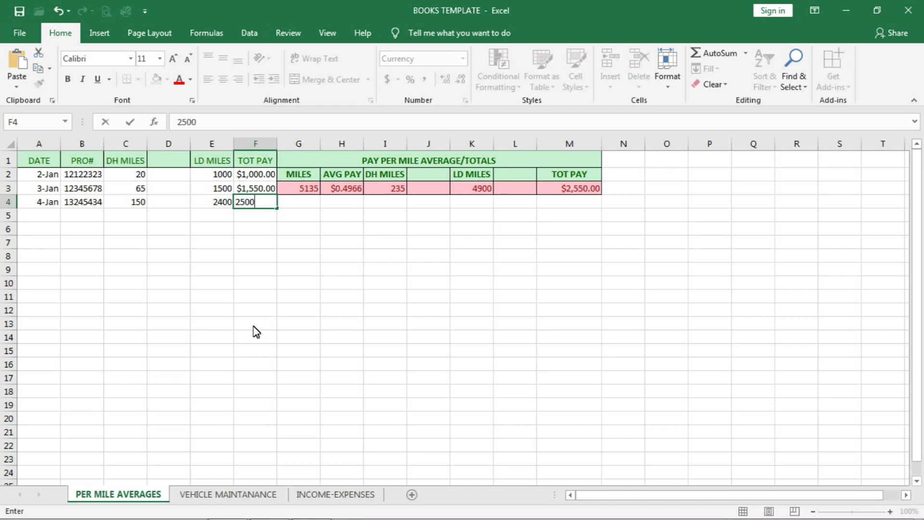
{"action": "key", "text": "Tab"}
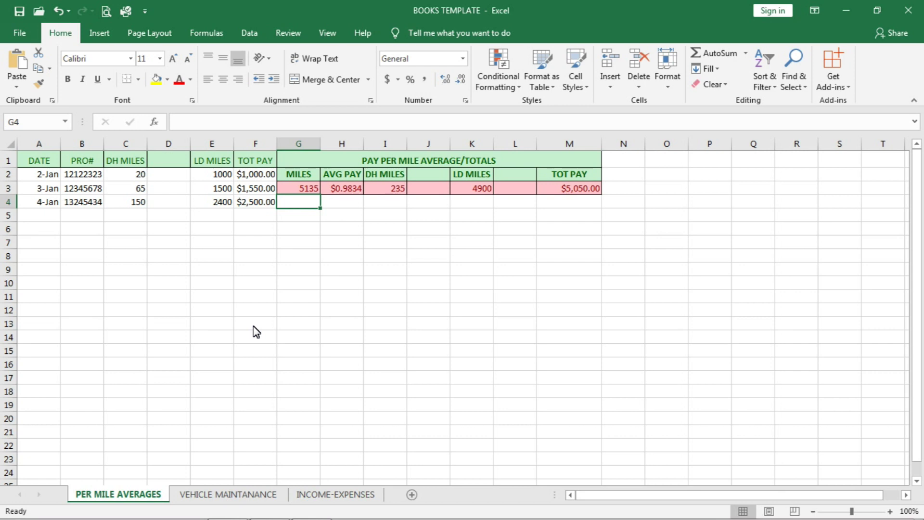